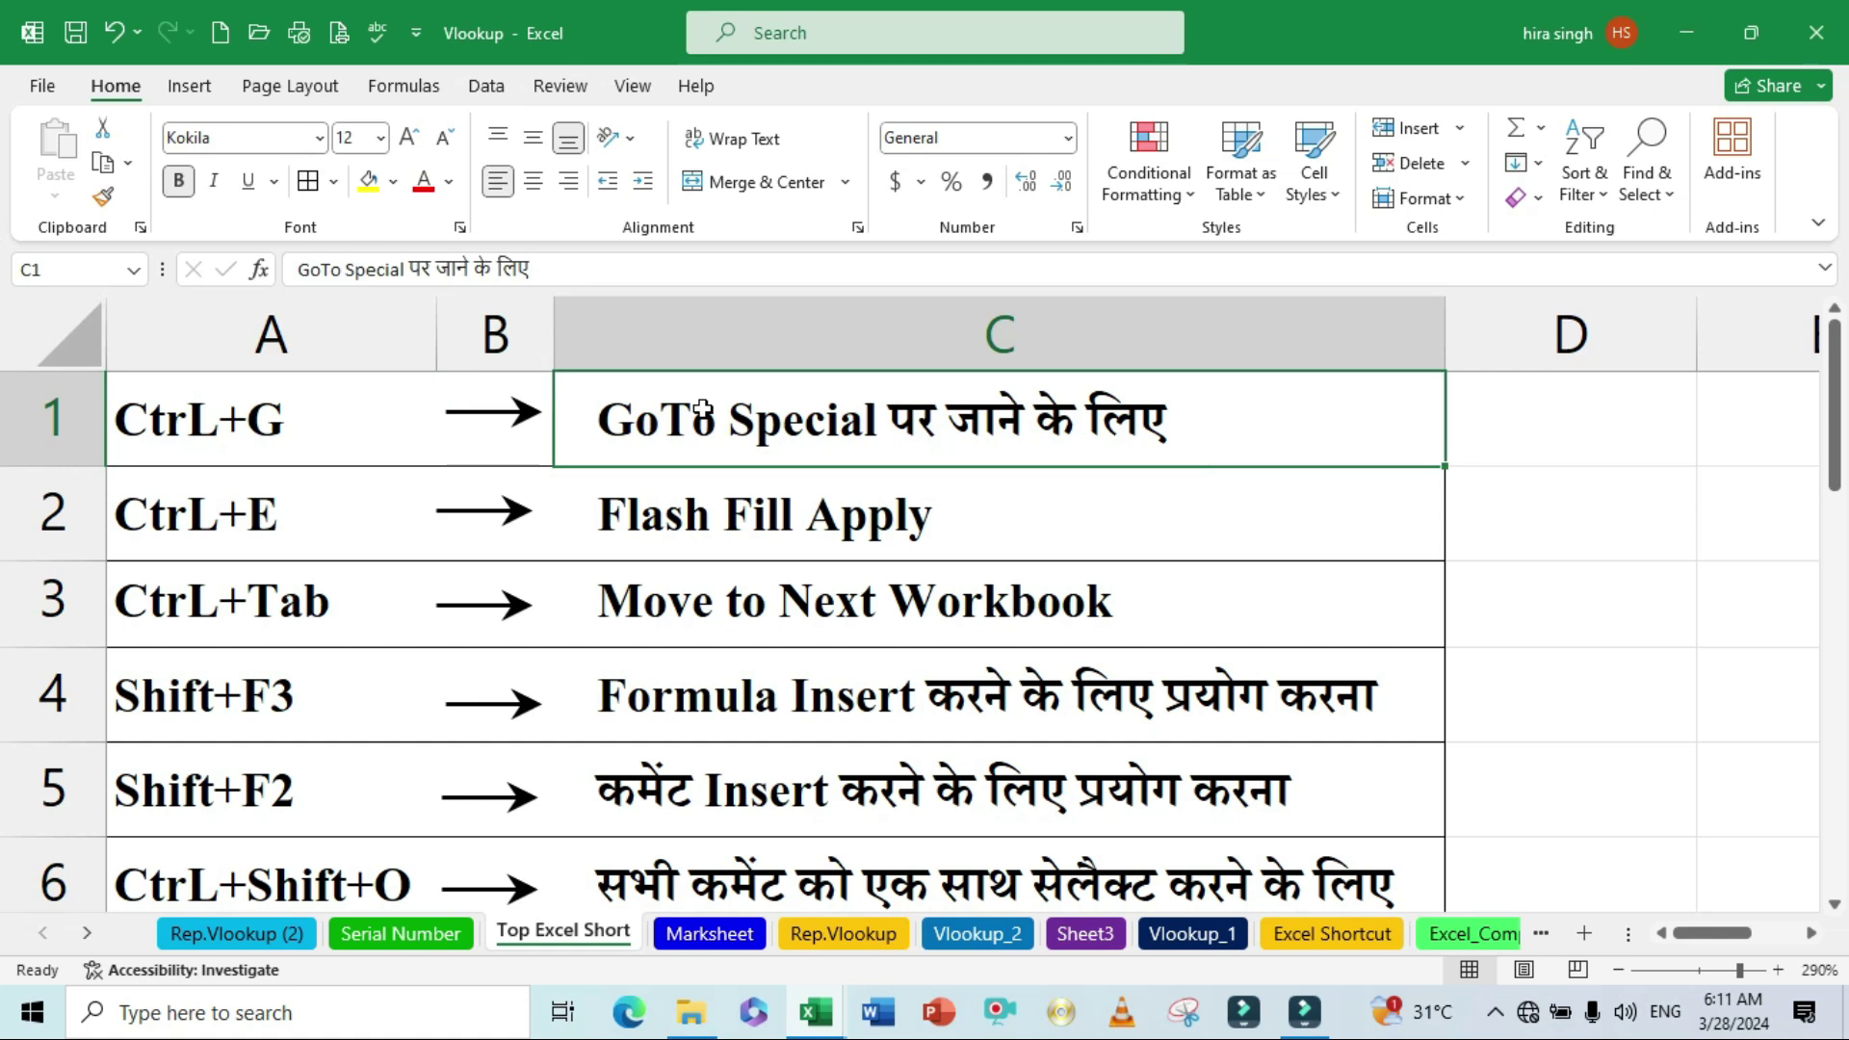
Step: Open the Marksheet sheet and examine the blank cells F5 and F10 in the Mat column
left_click(708, 934)
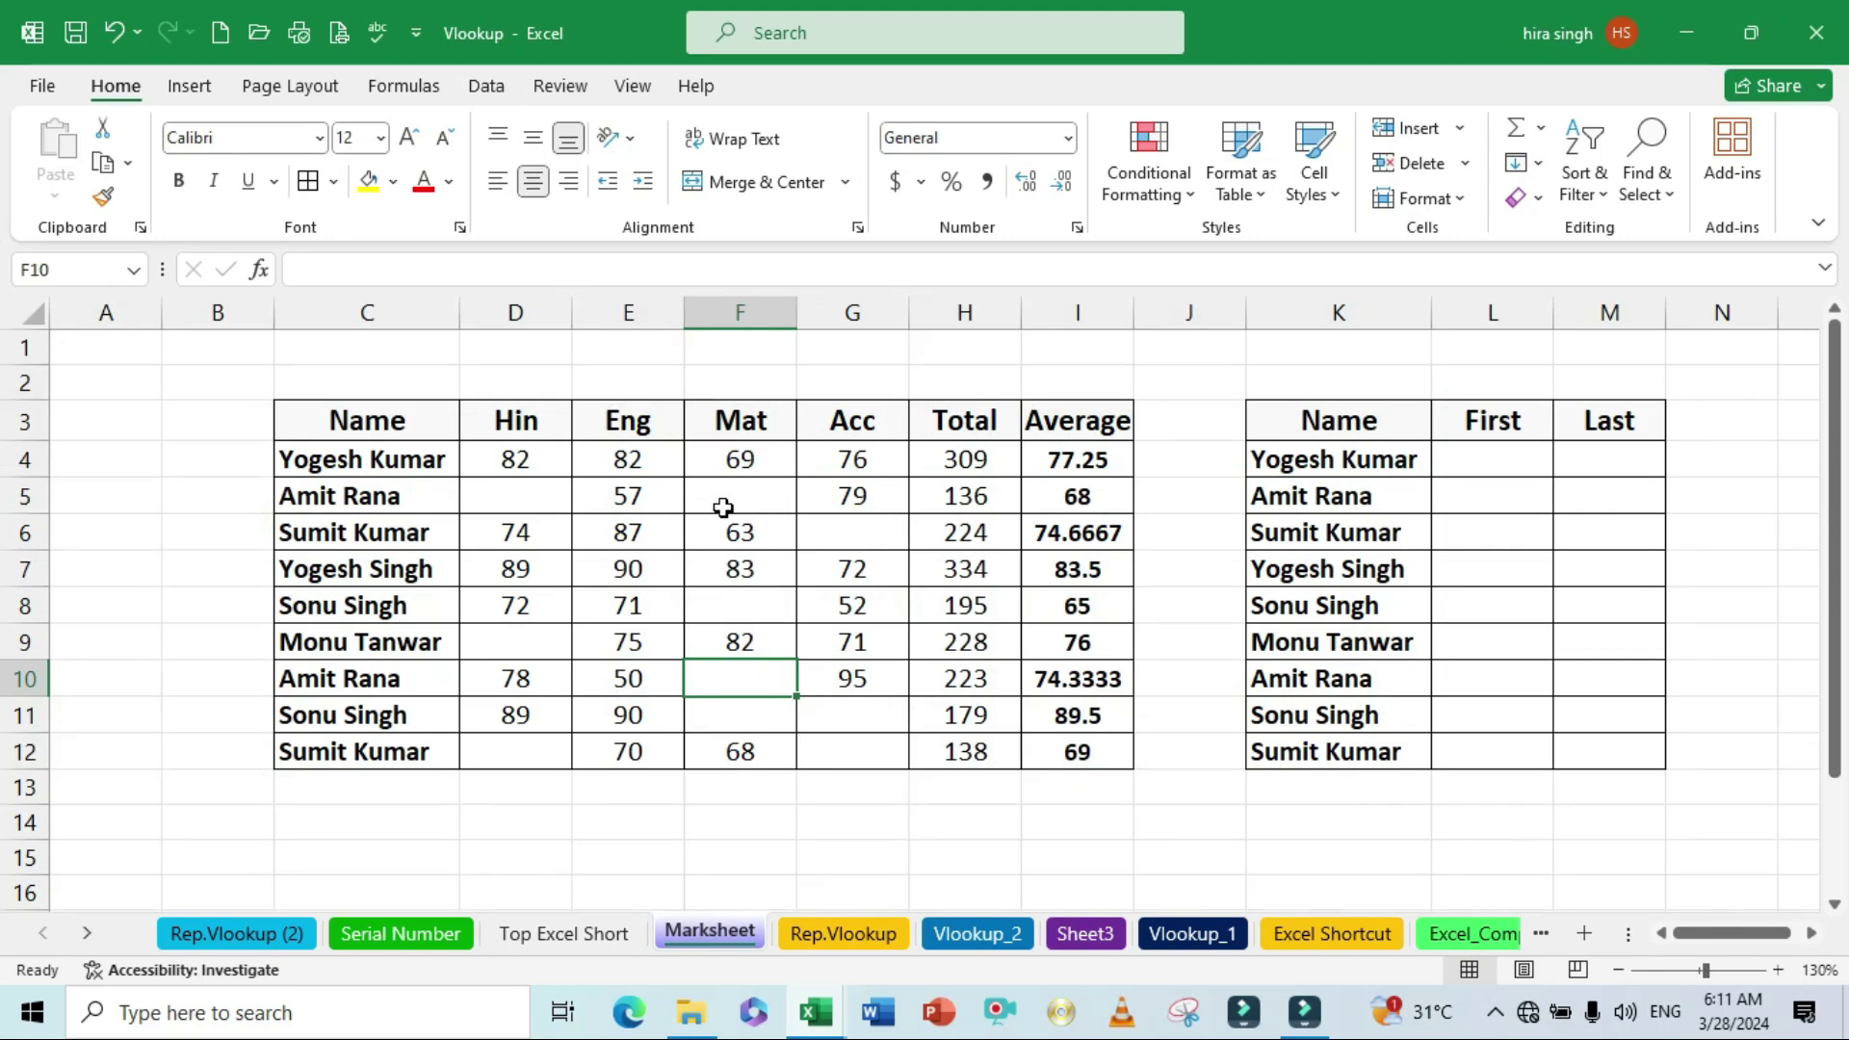
left_click(738, 498)
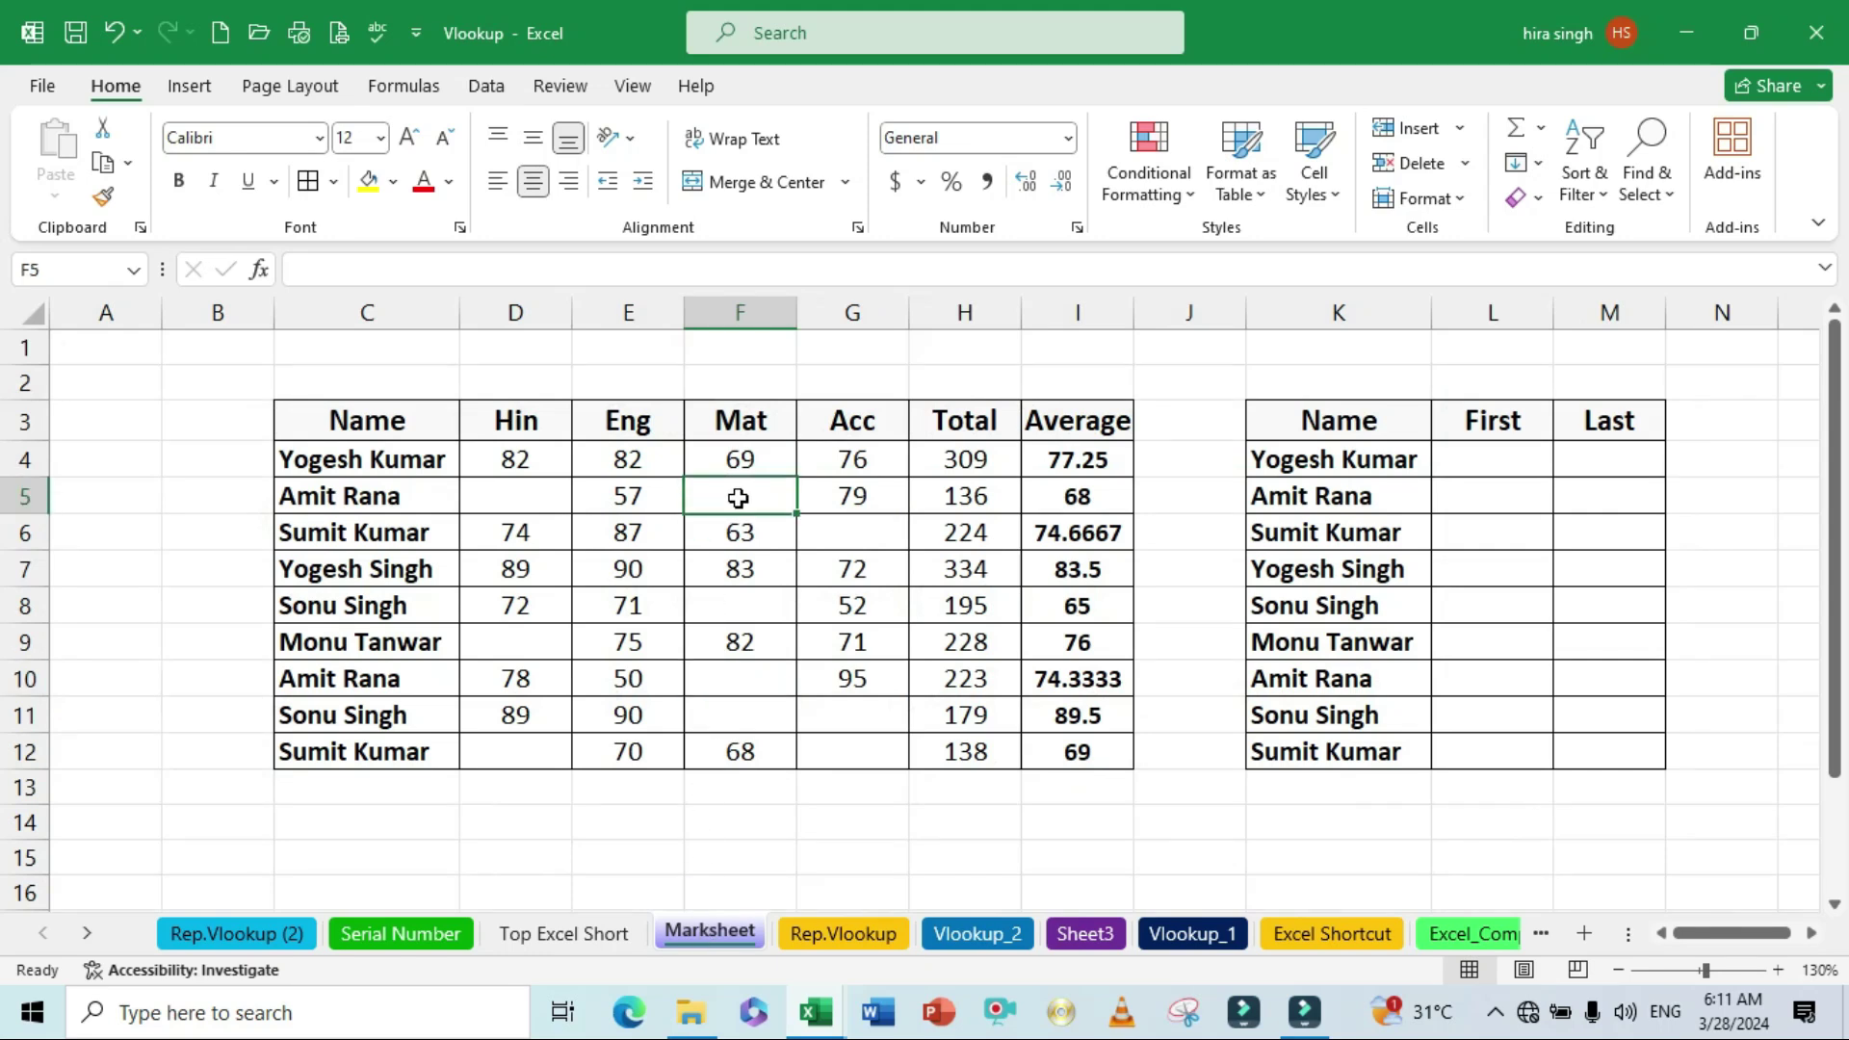
left_click(744, 686)
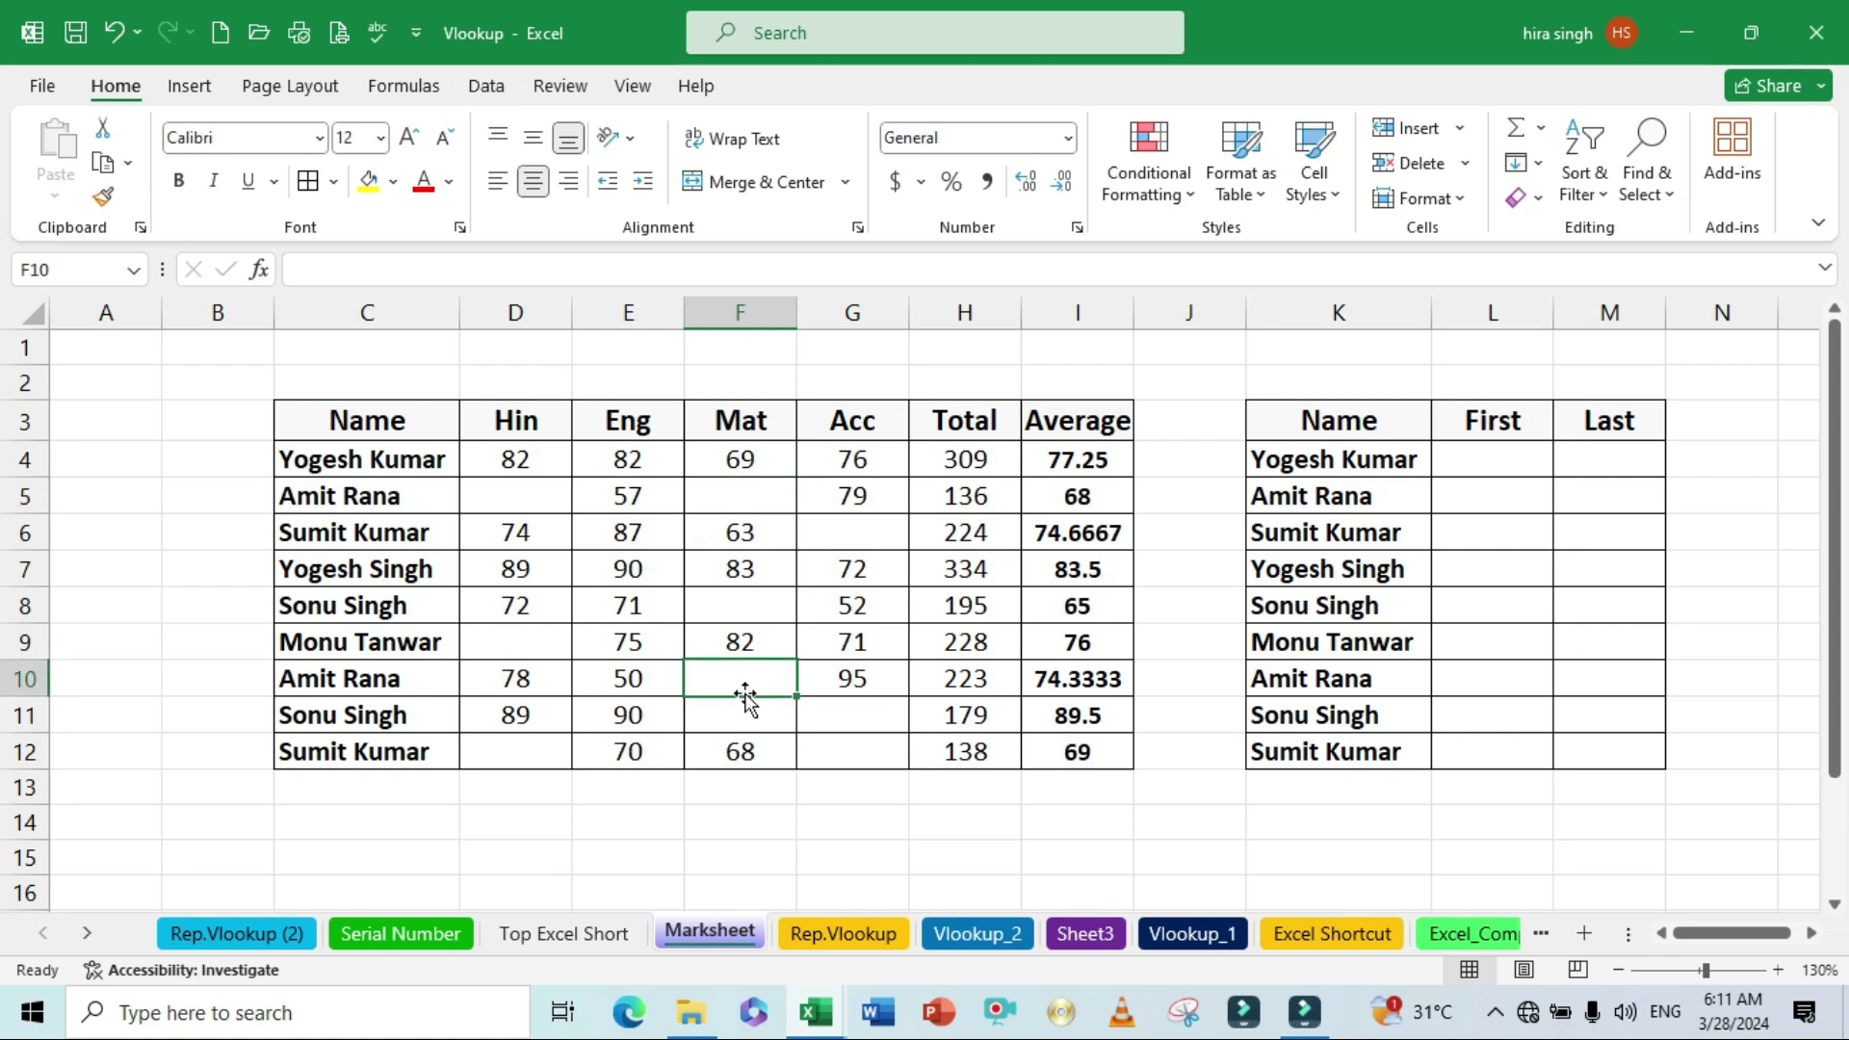
Step: Try filling the blank cells D5 and F5 with yellow one at a time, and undo both fills
left_click(521, 500)
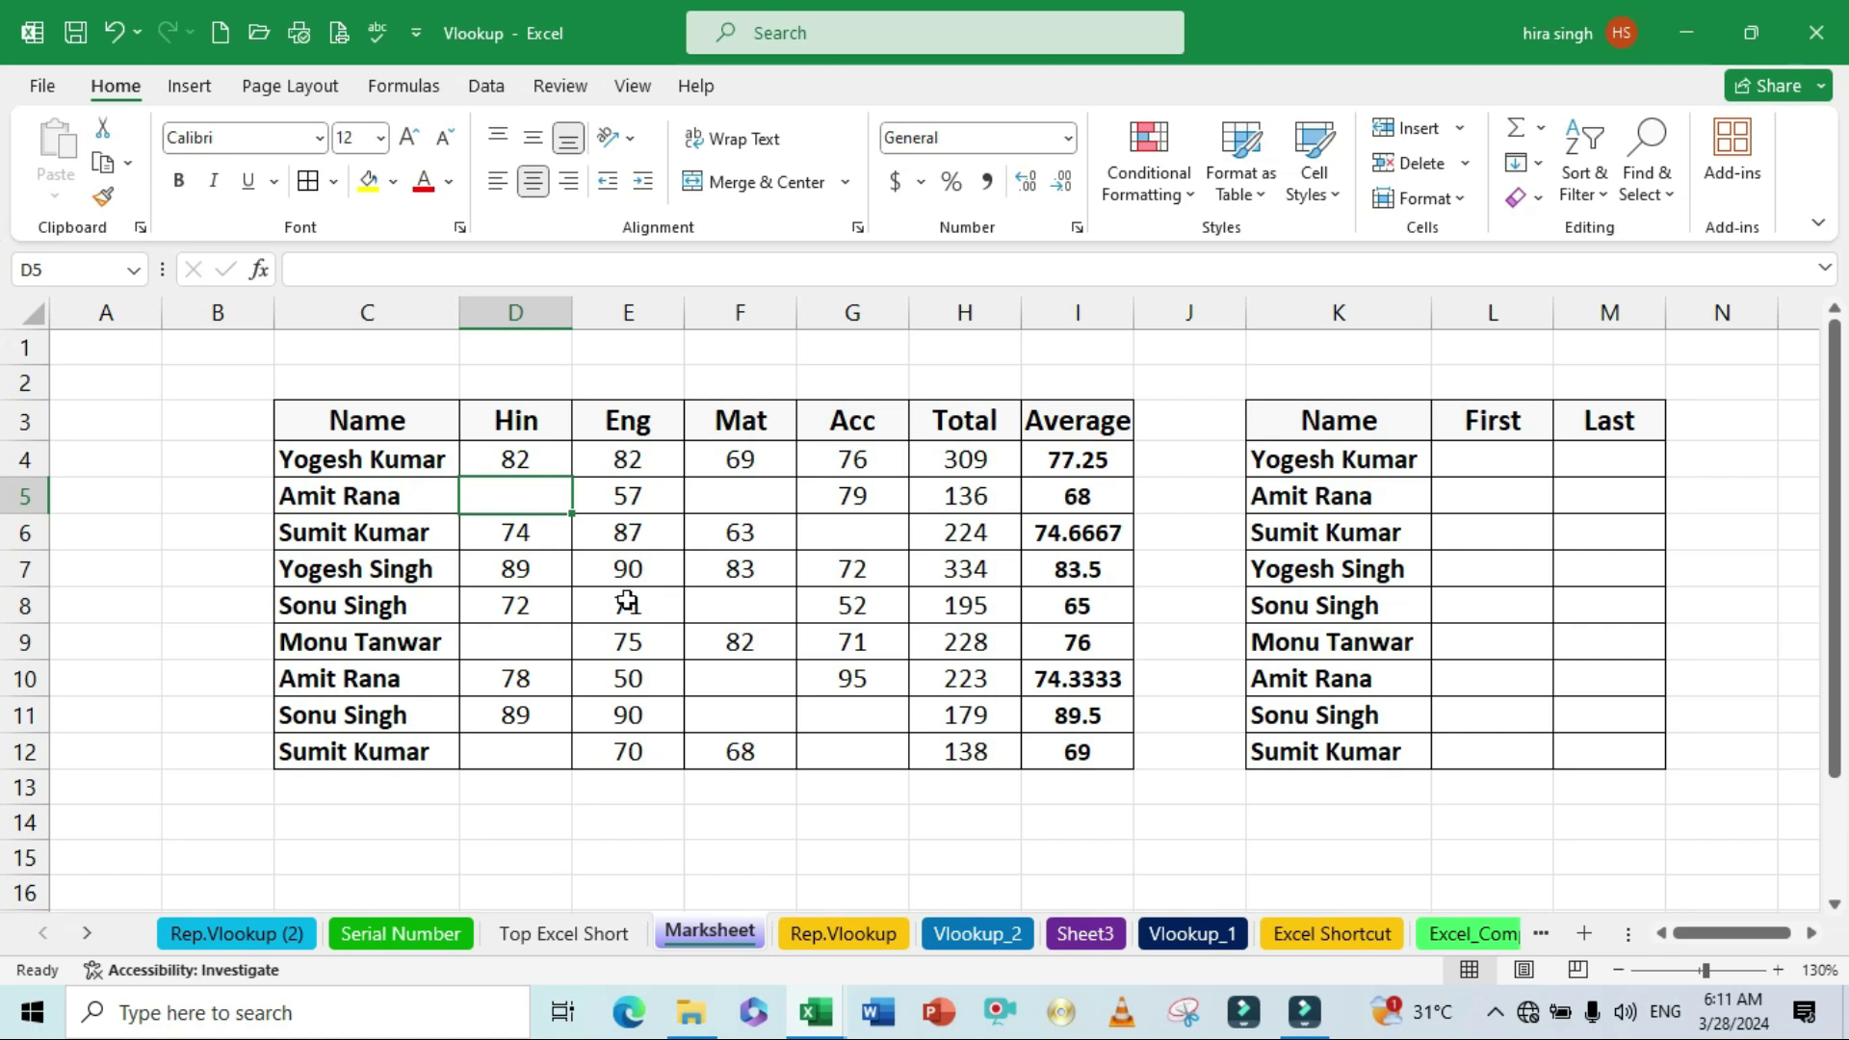
left_click(368, 181)
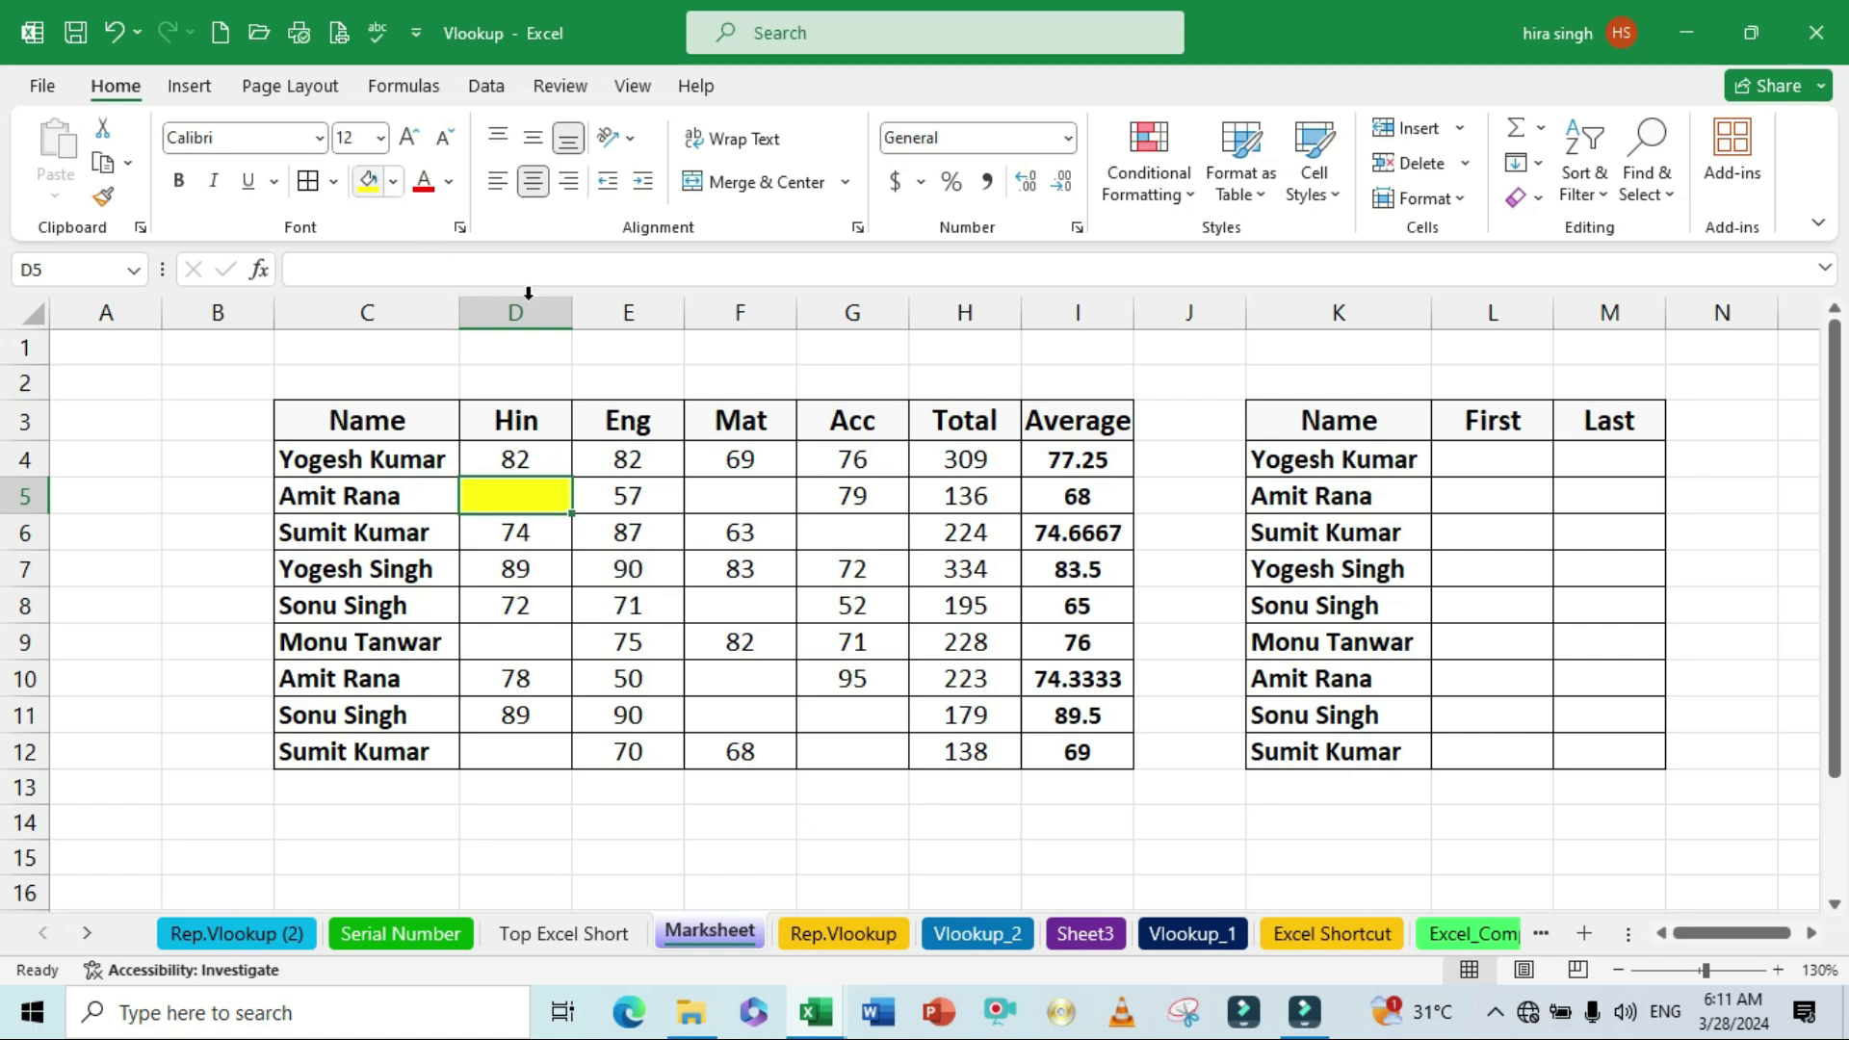
left_click(715, 487)
left_click(367, 188)
left_click(666, 654)
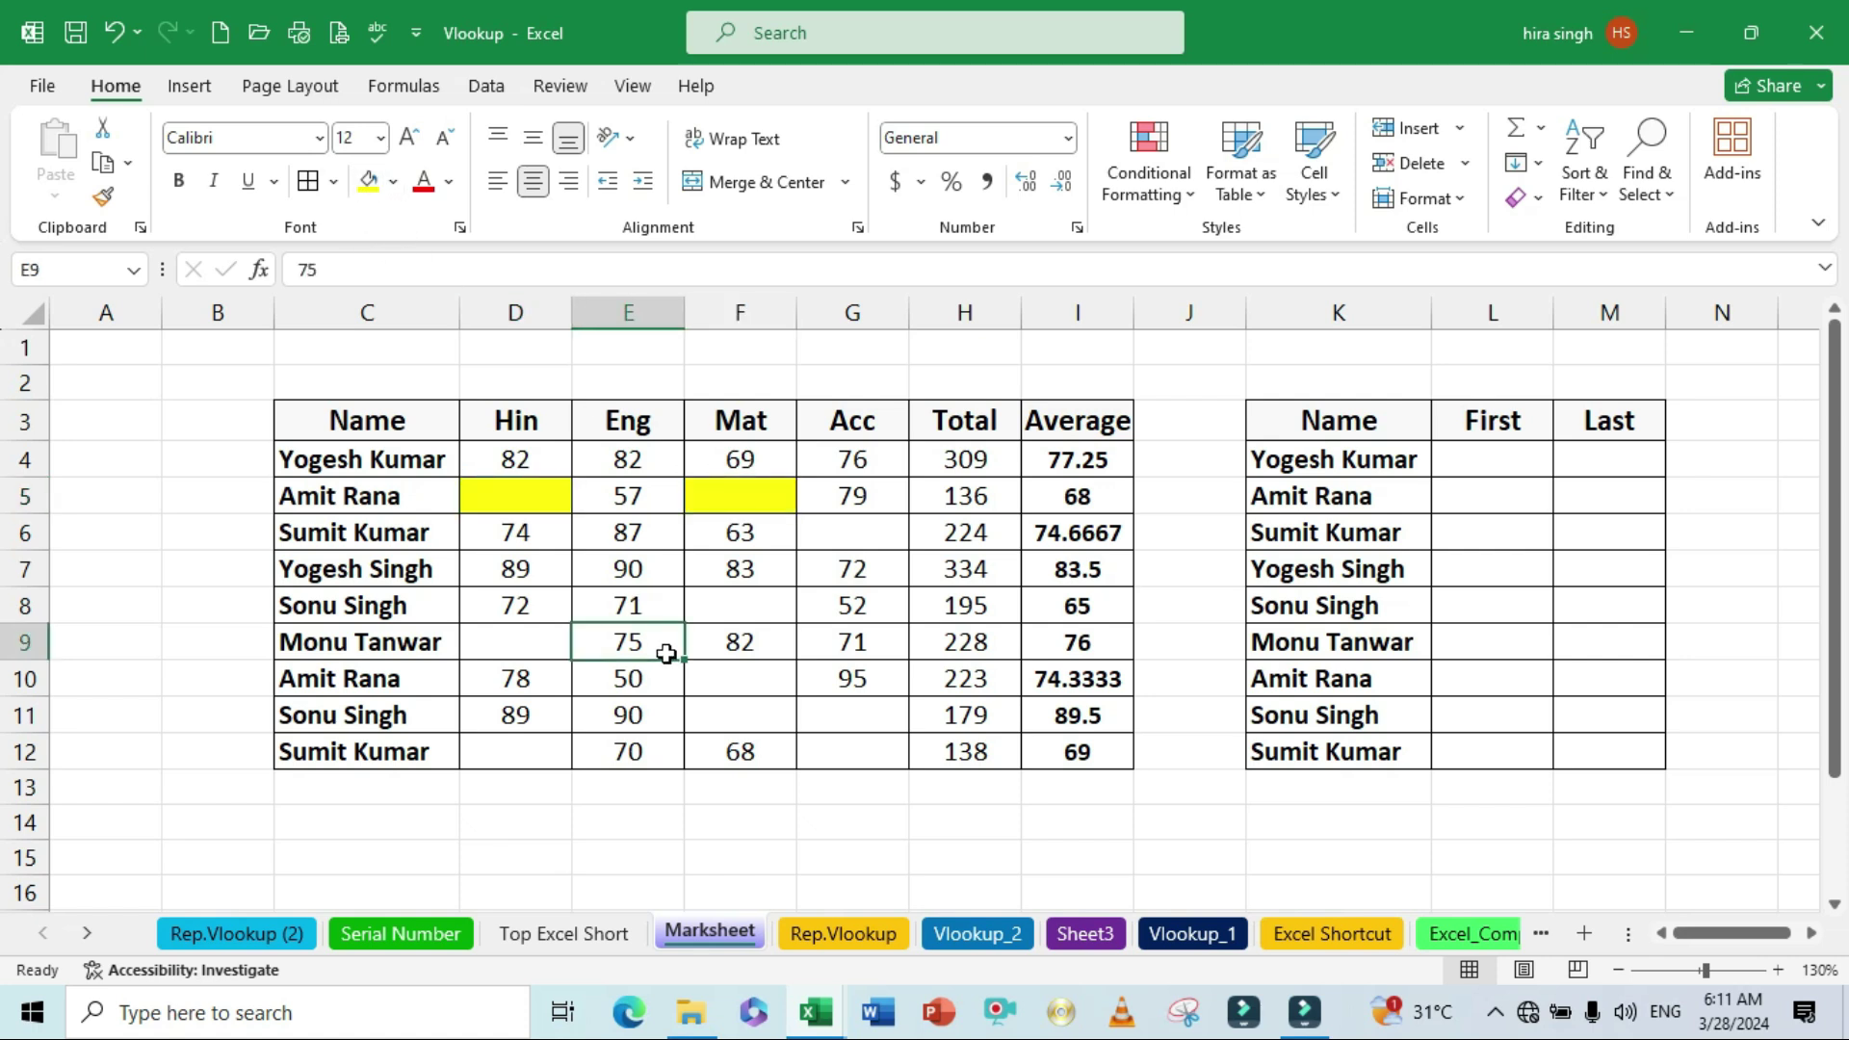
key("ctrl+z")
key("ctrl+z")
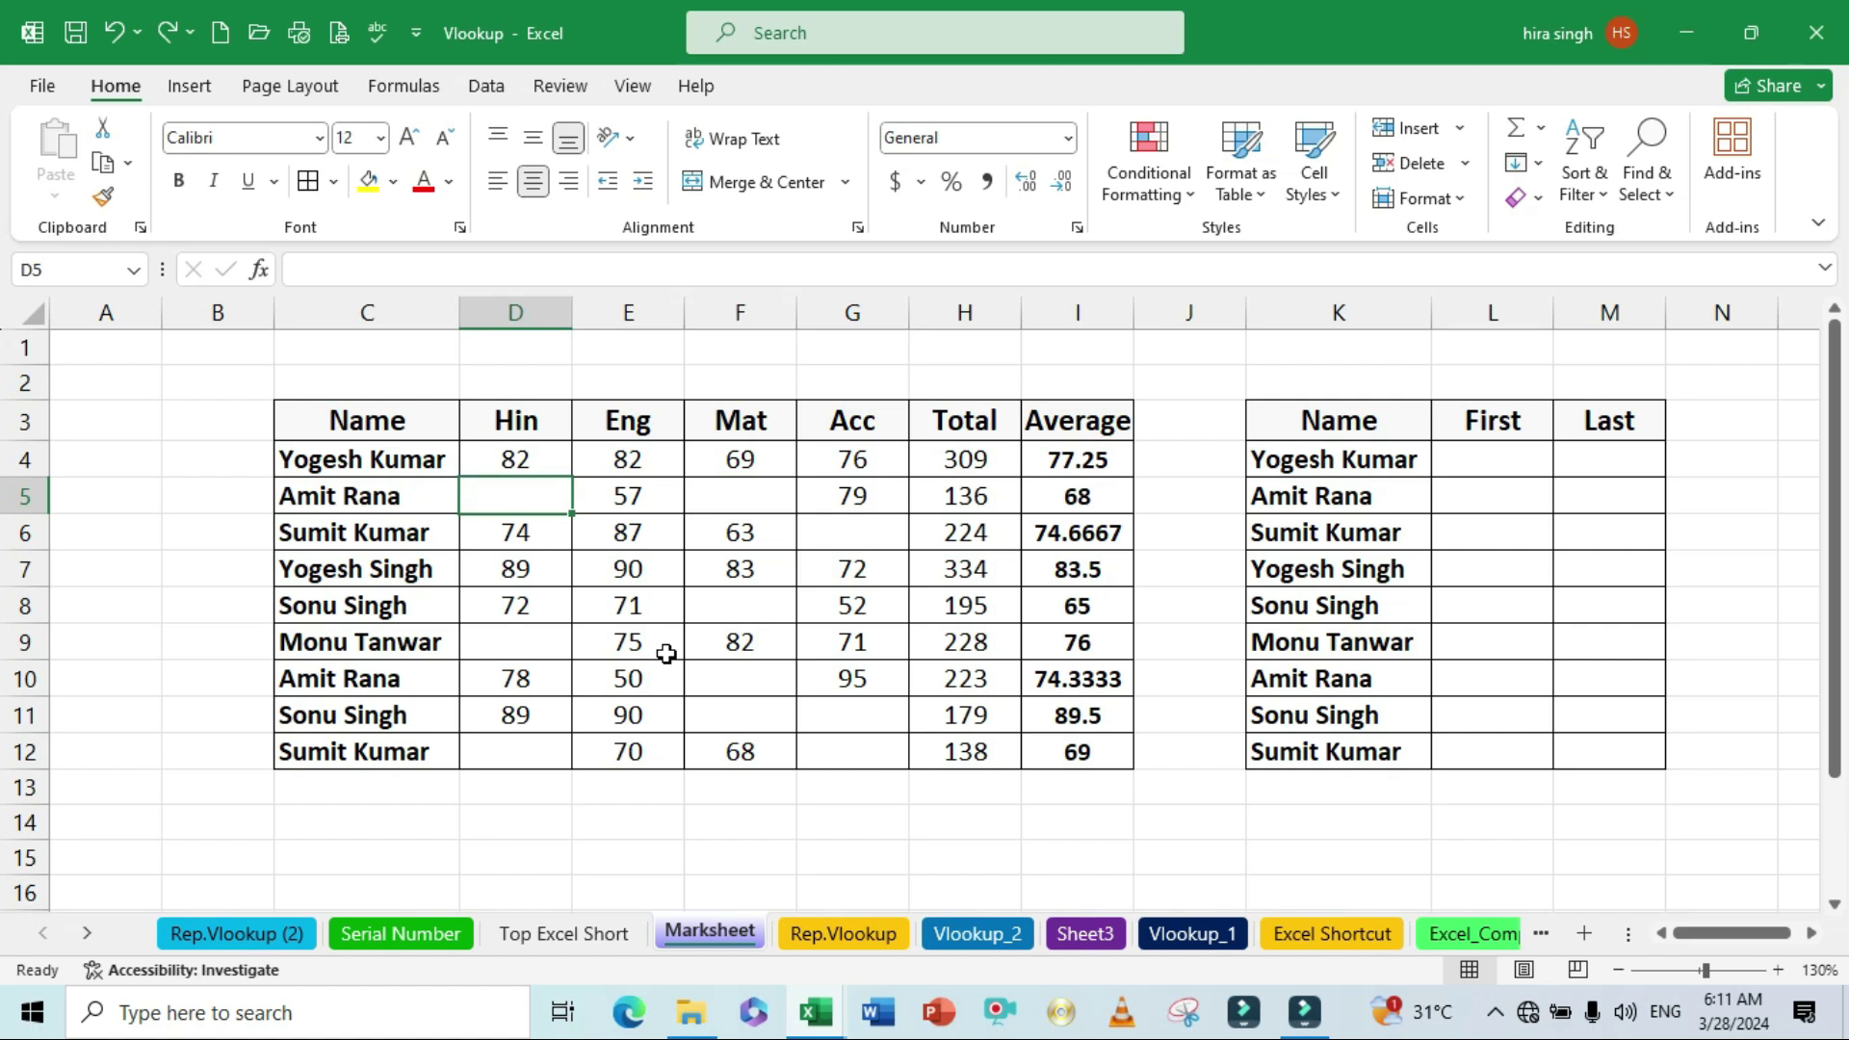
Step: Select all blank cells in the marks range D4:G12 with Go To Special and fill them with standard yellow
left_click_drag(511, 456, 898, 738)
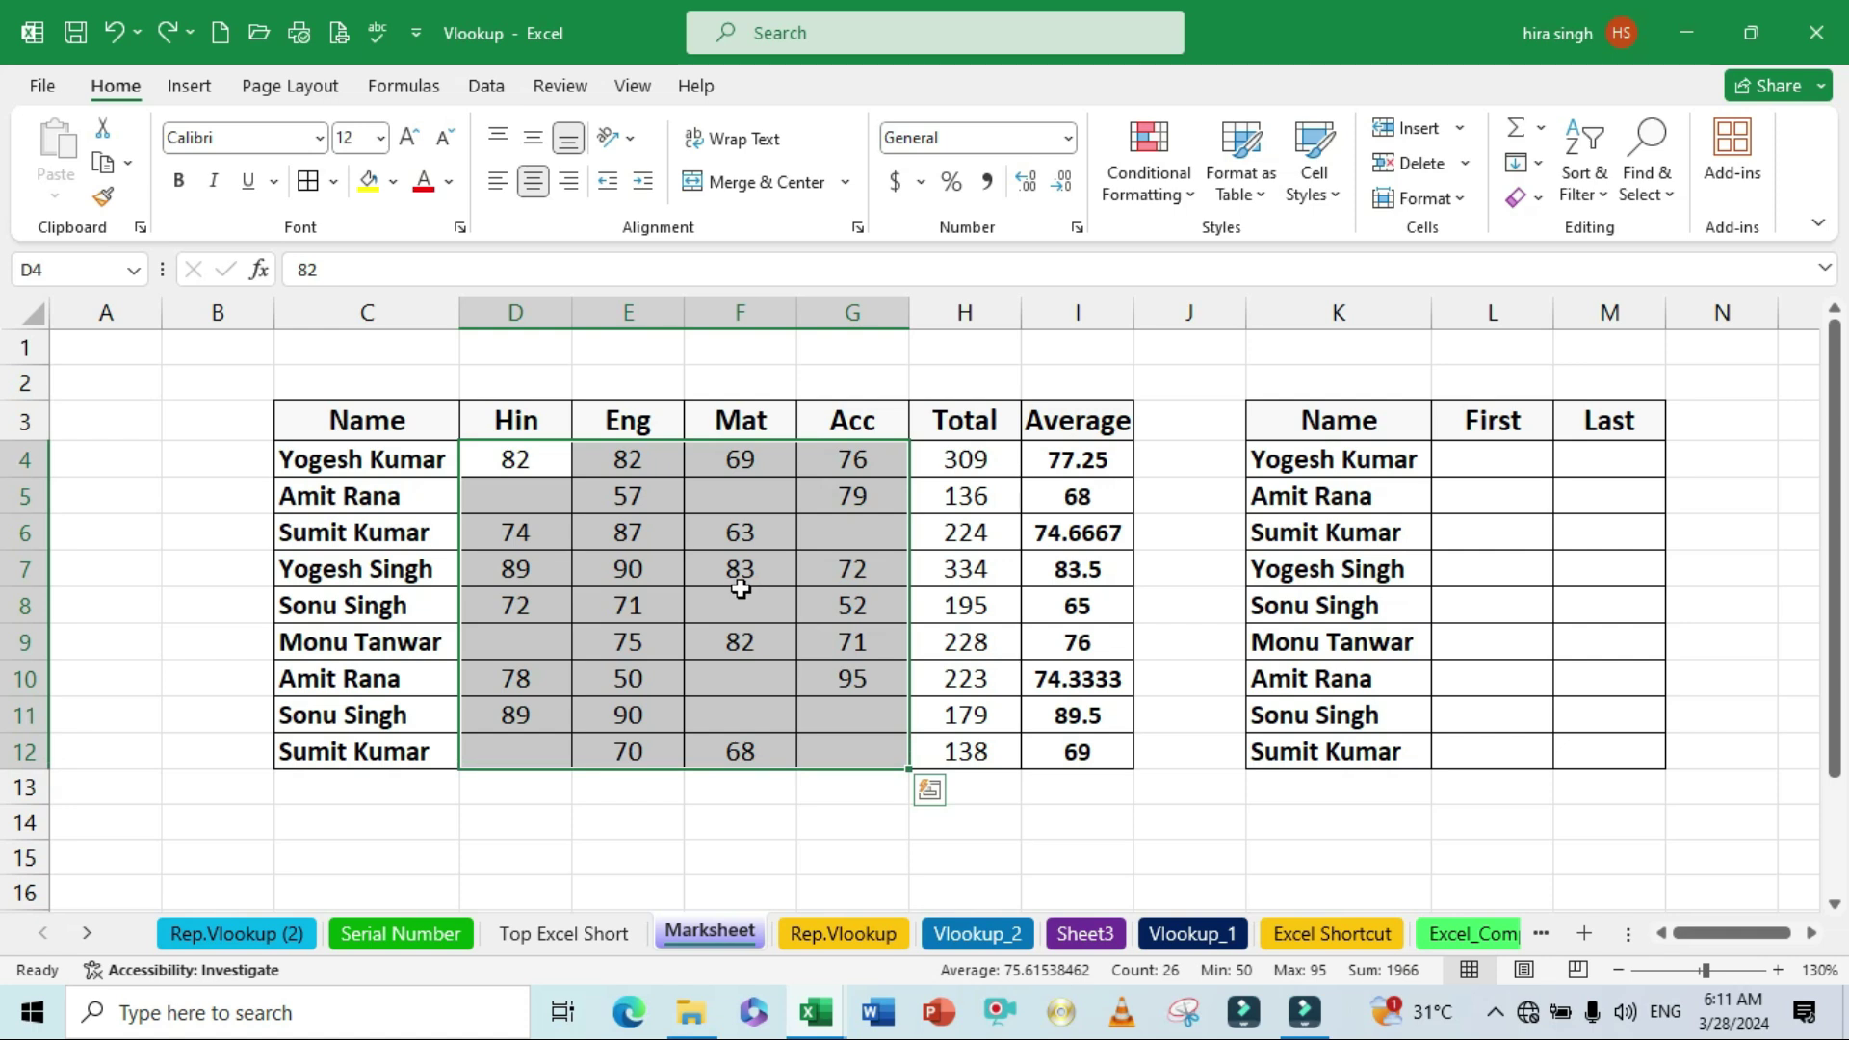
key("ctrl+g")
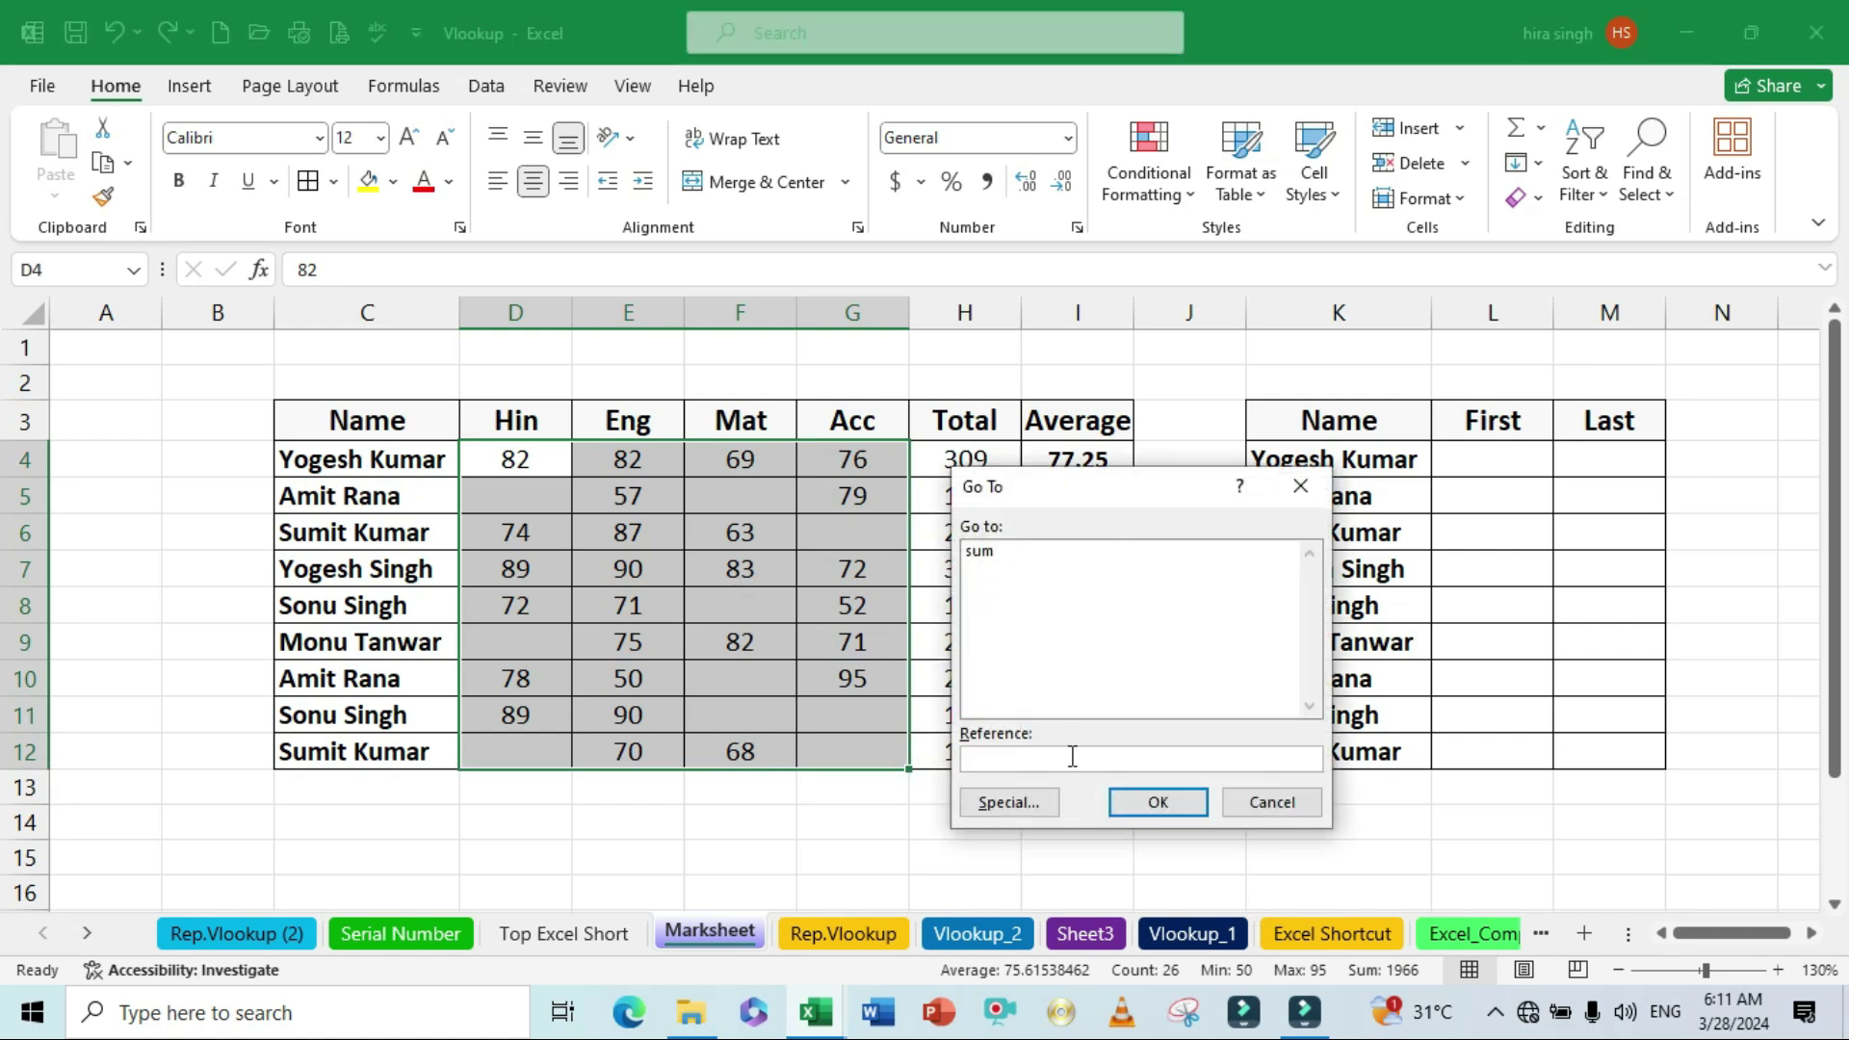
left_click(1012, 809)
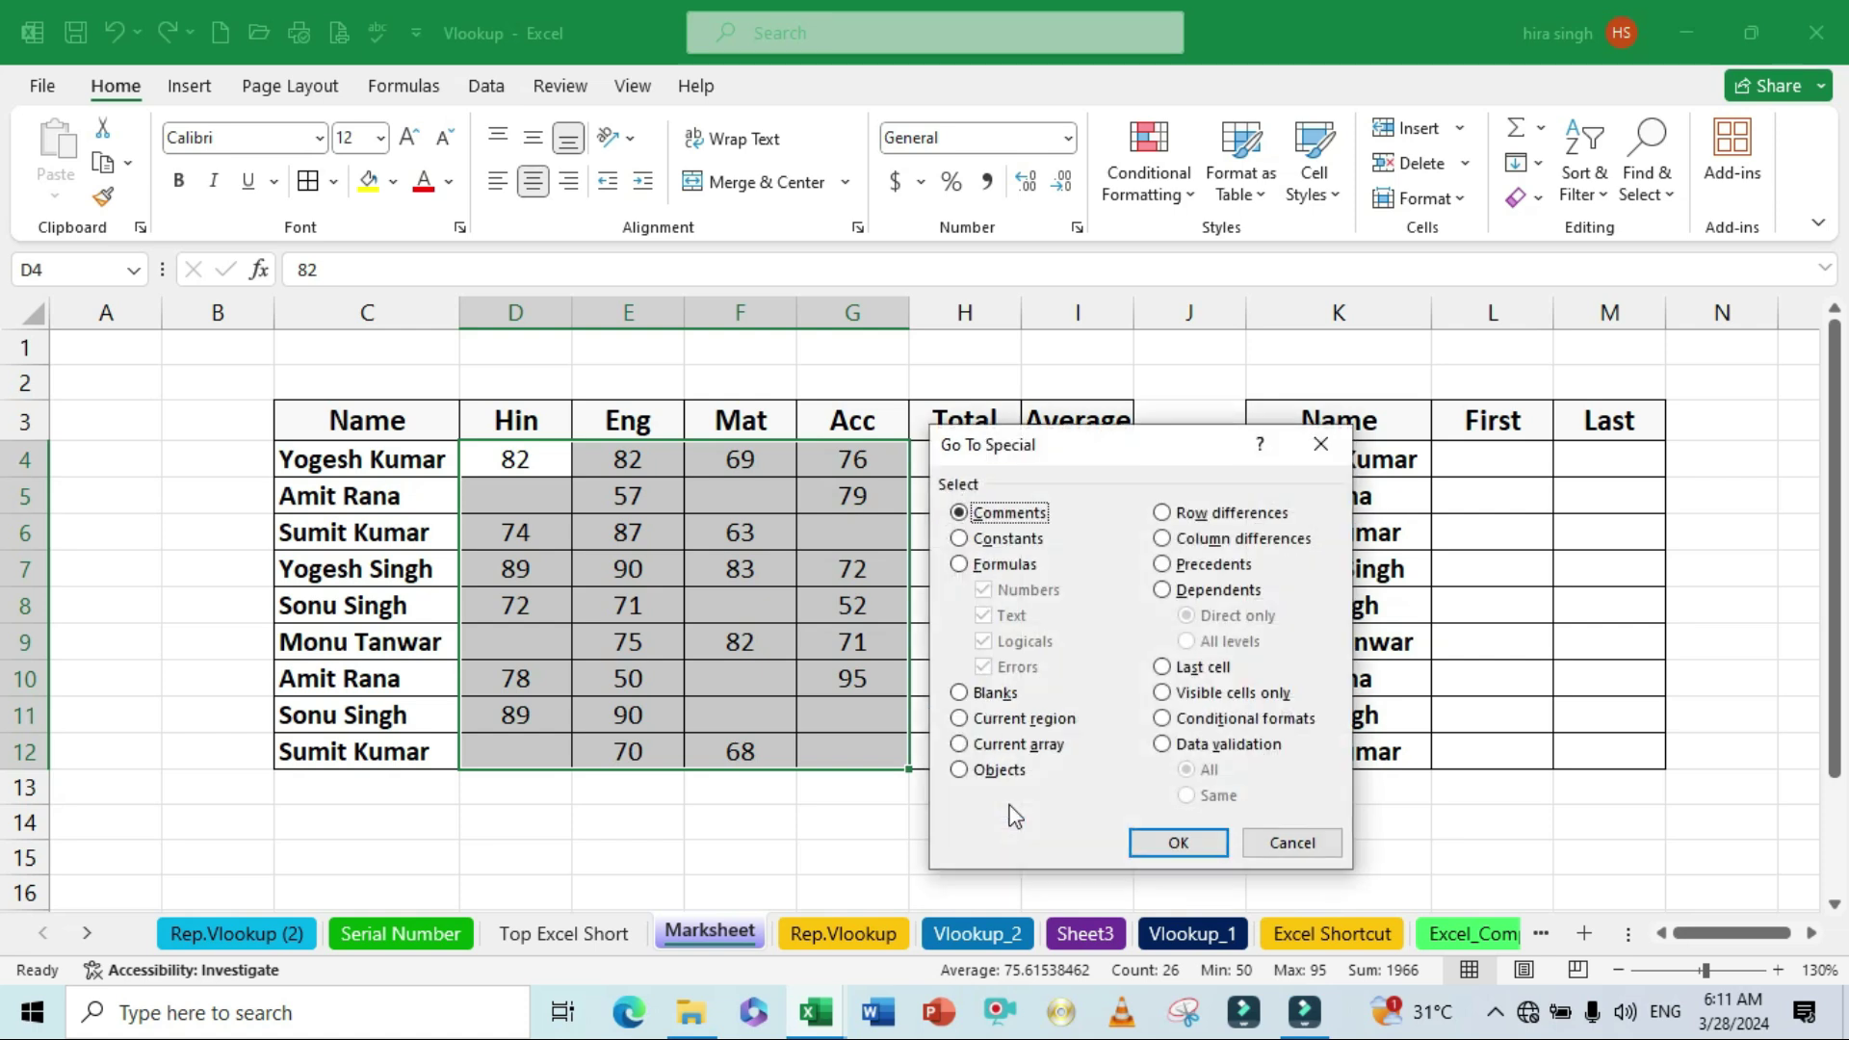
left_click_drag(1099, 431, 1210, 258)
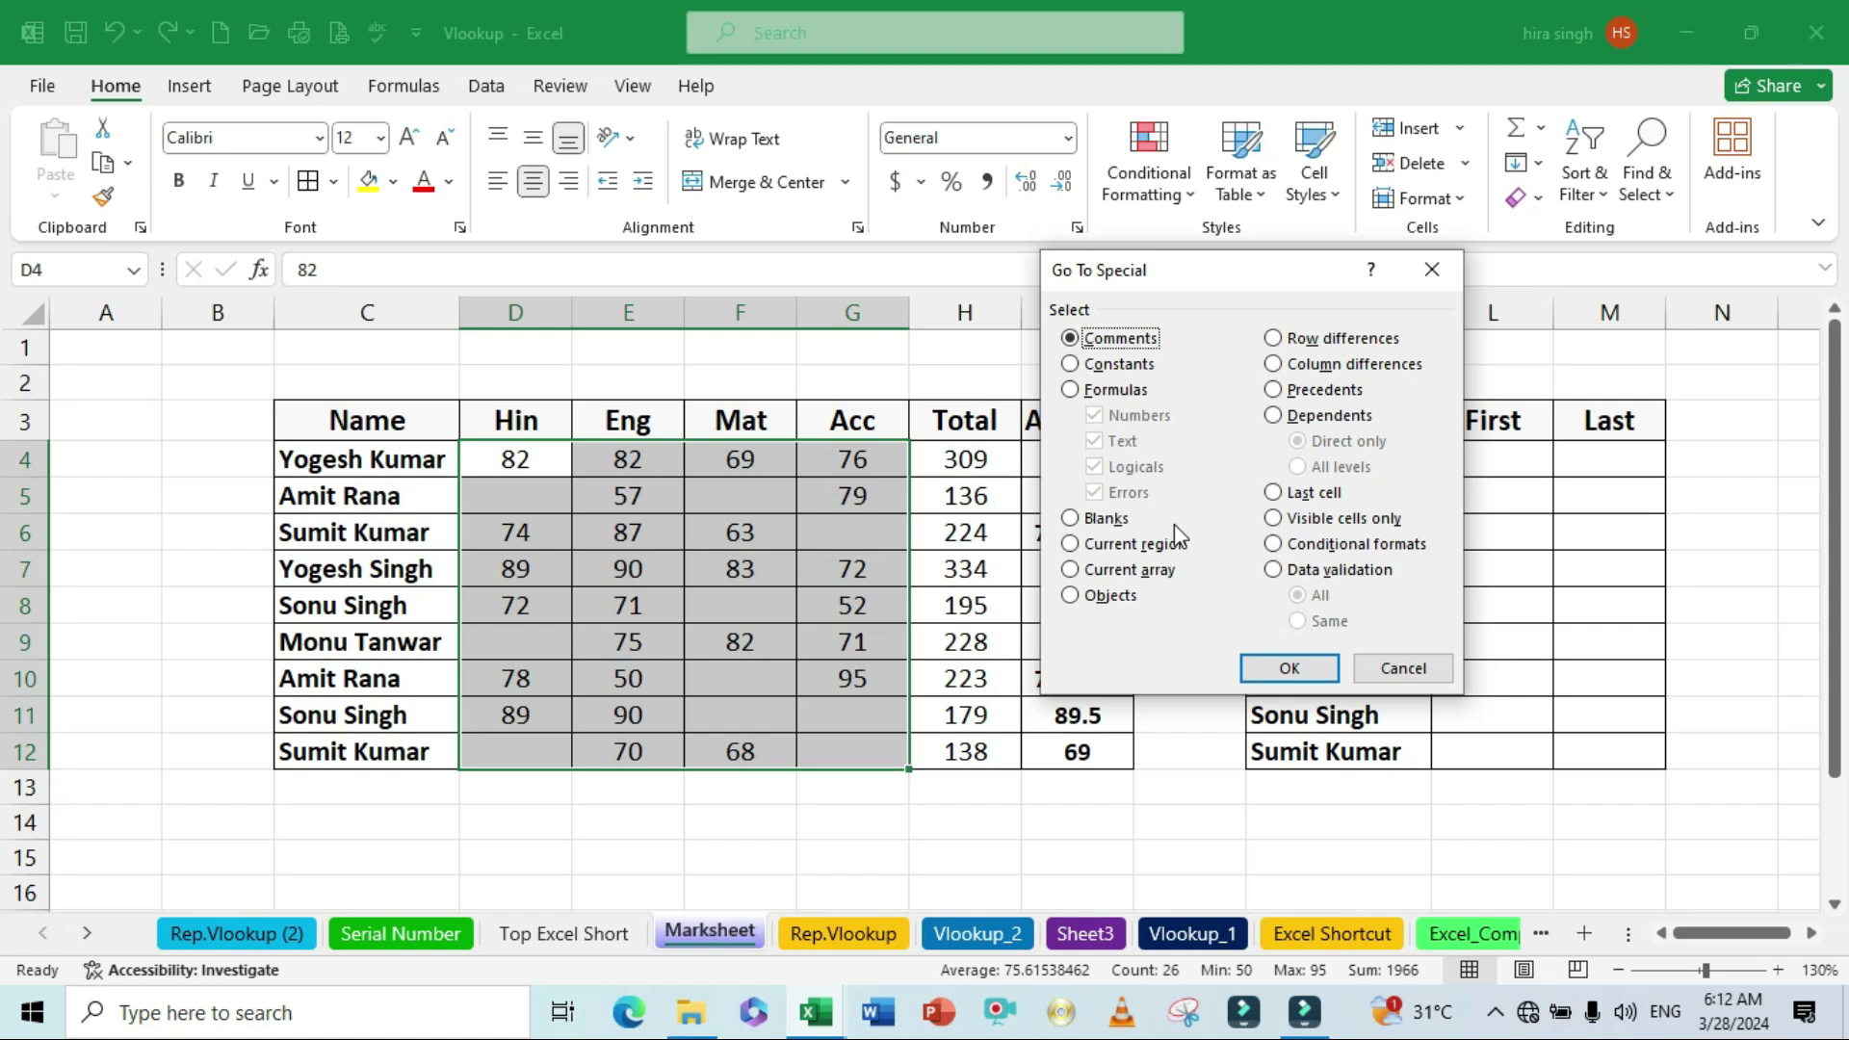
left_click(1072, 520)
left_click(1263, 666)
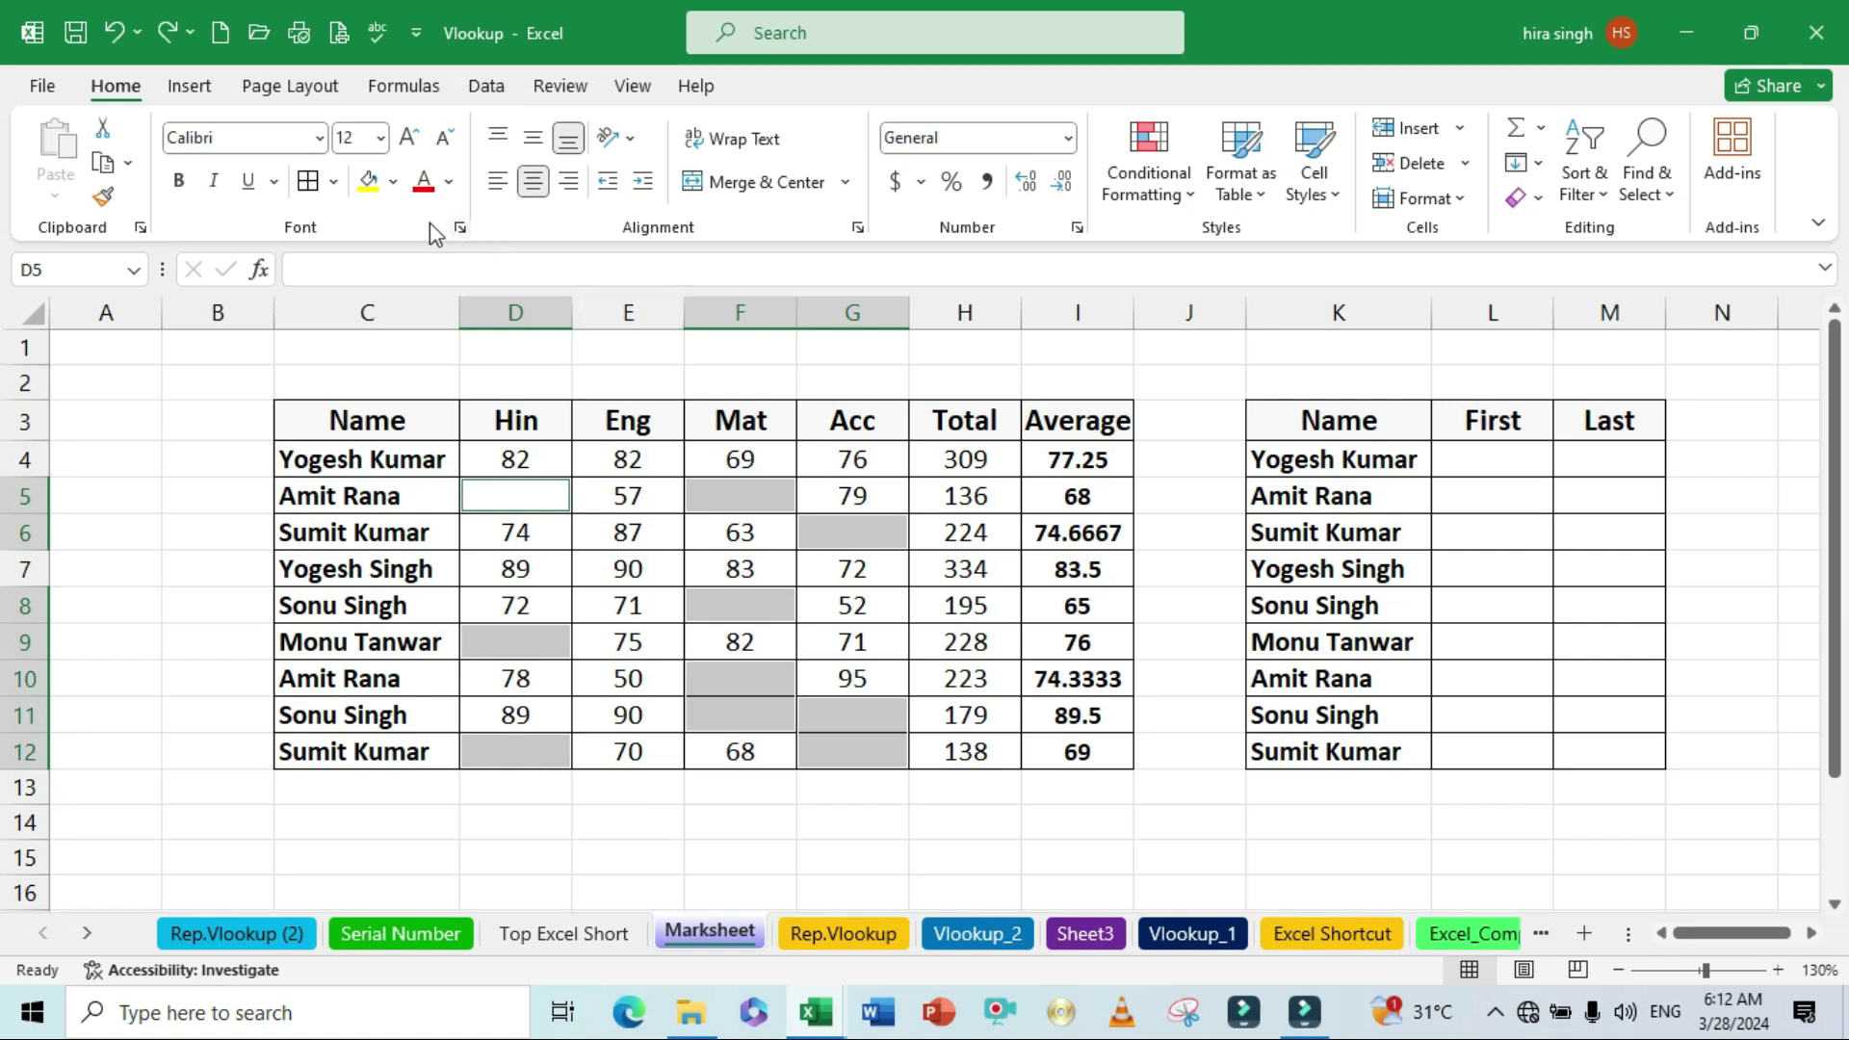
left_click(393, 181)
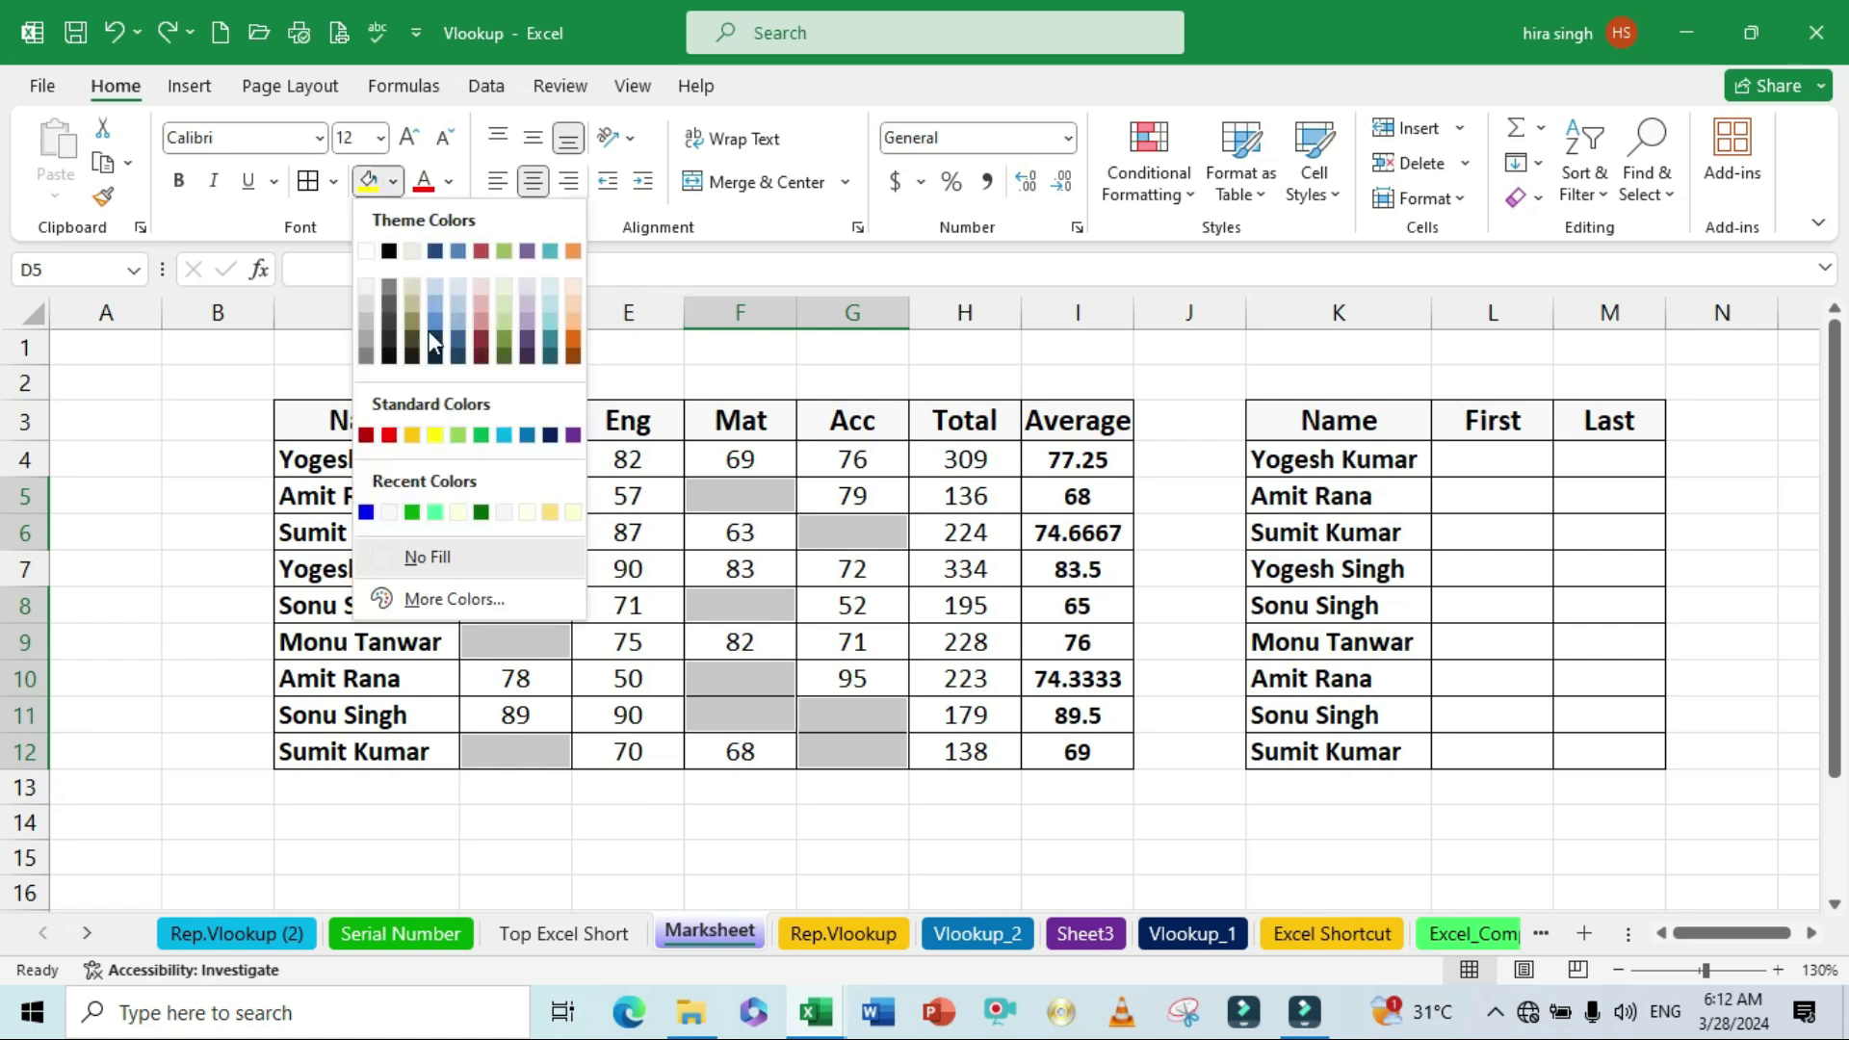
left_click(434, 435)
left_click(675, 473)
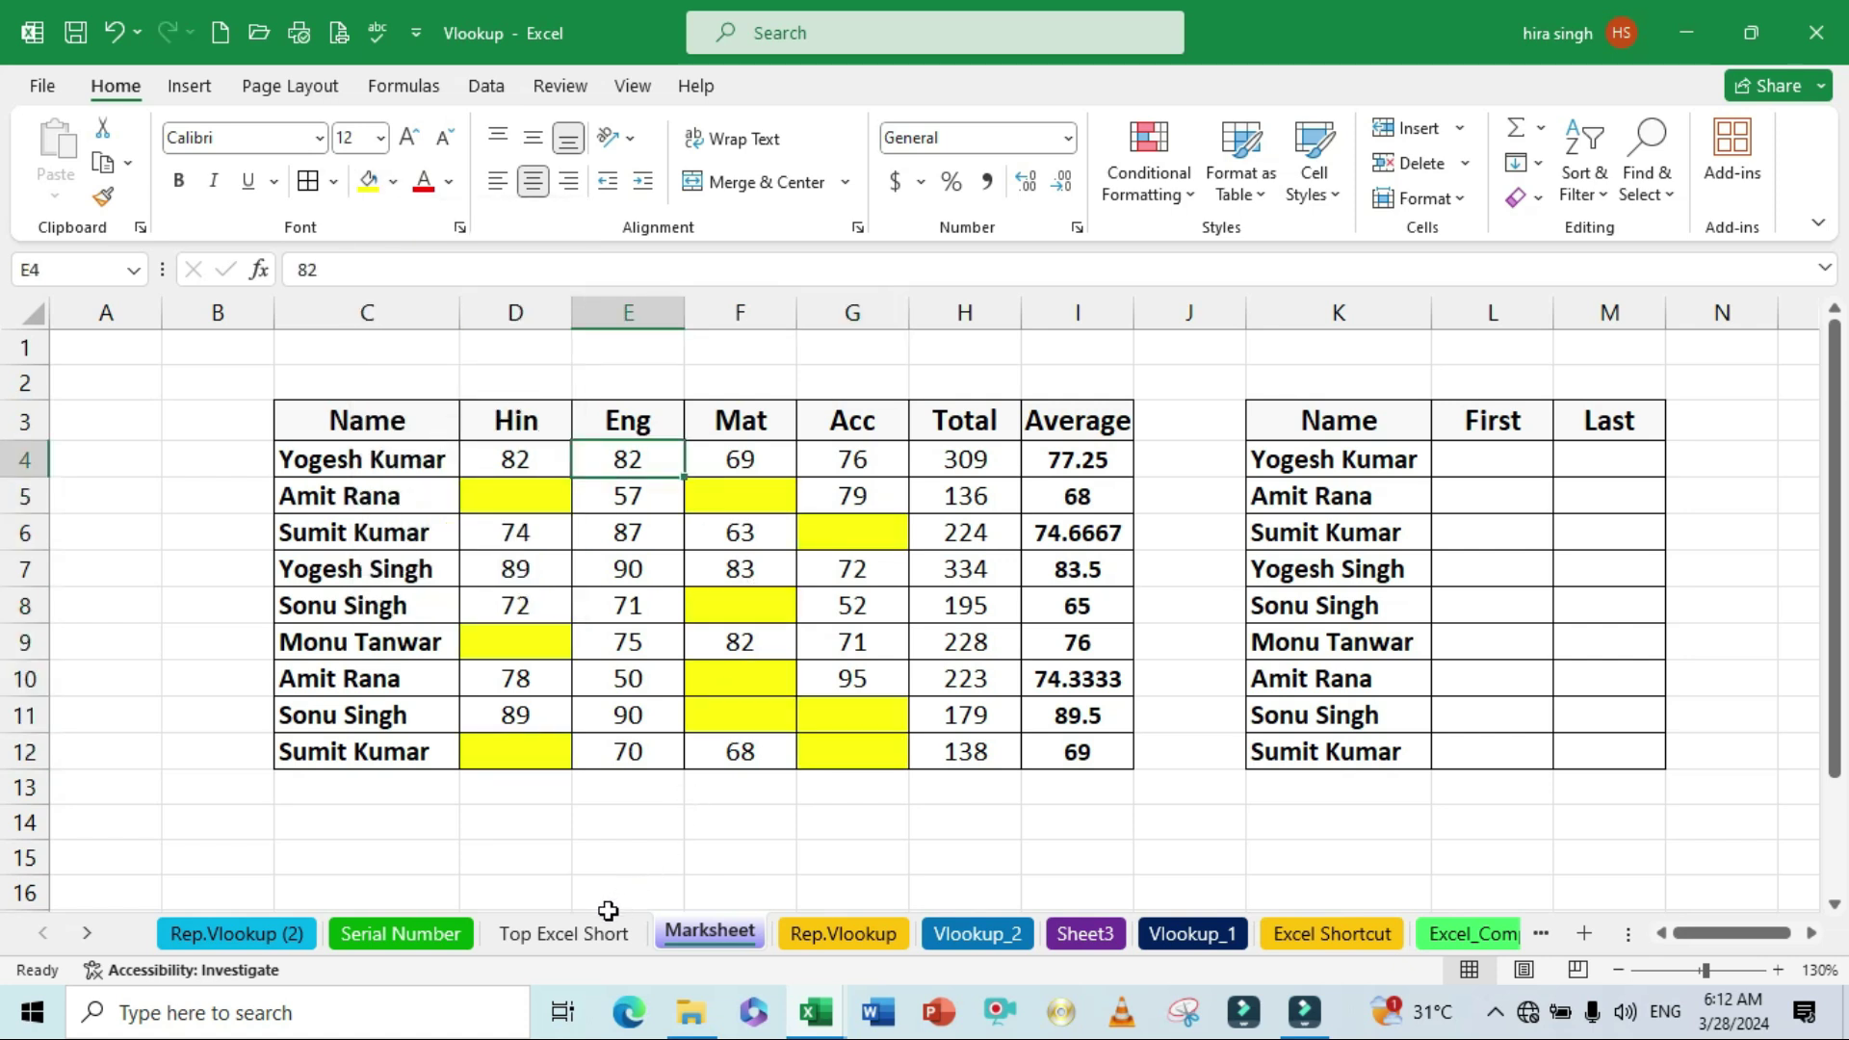
Step: Narrow the empty column J between the two Marksheet tables and widen the Last column M slightly
left_click(592, 934)
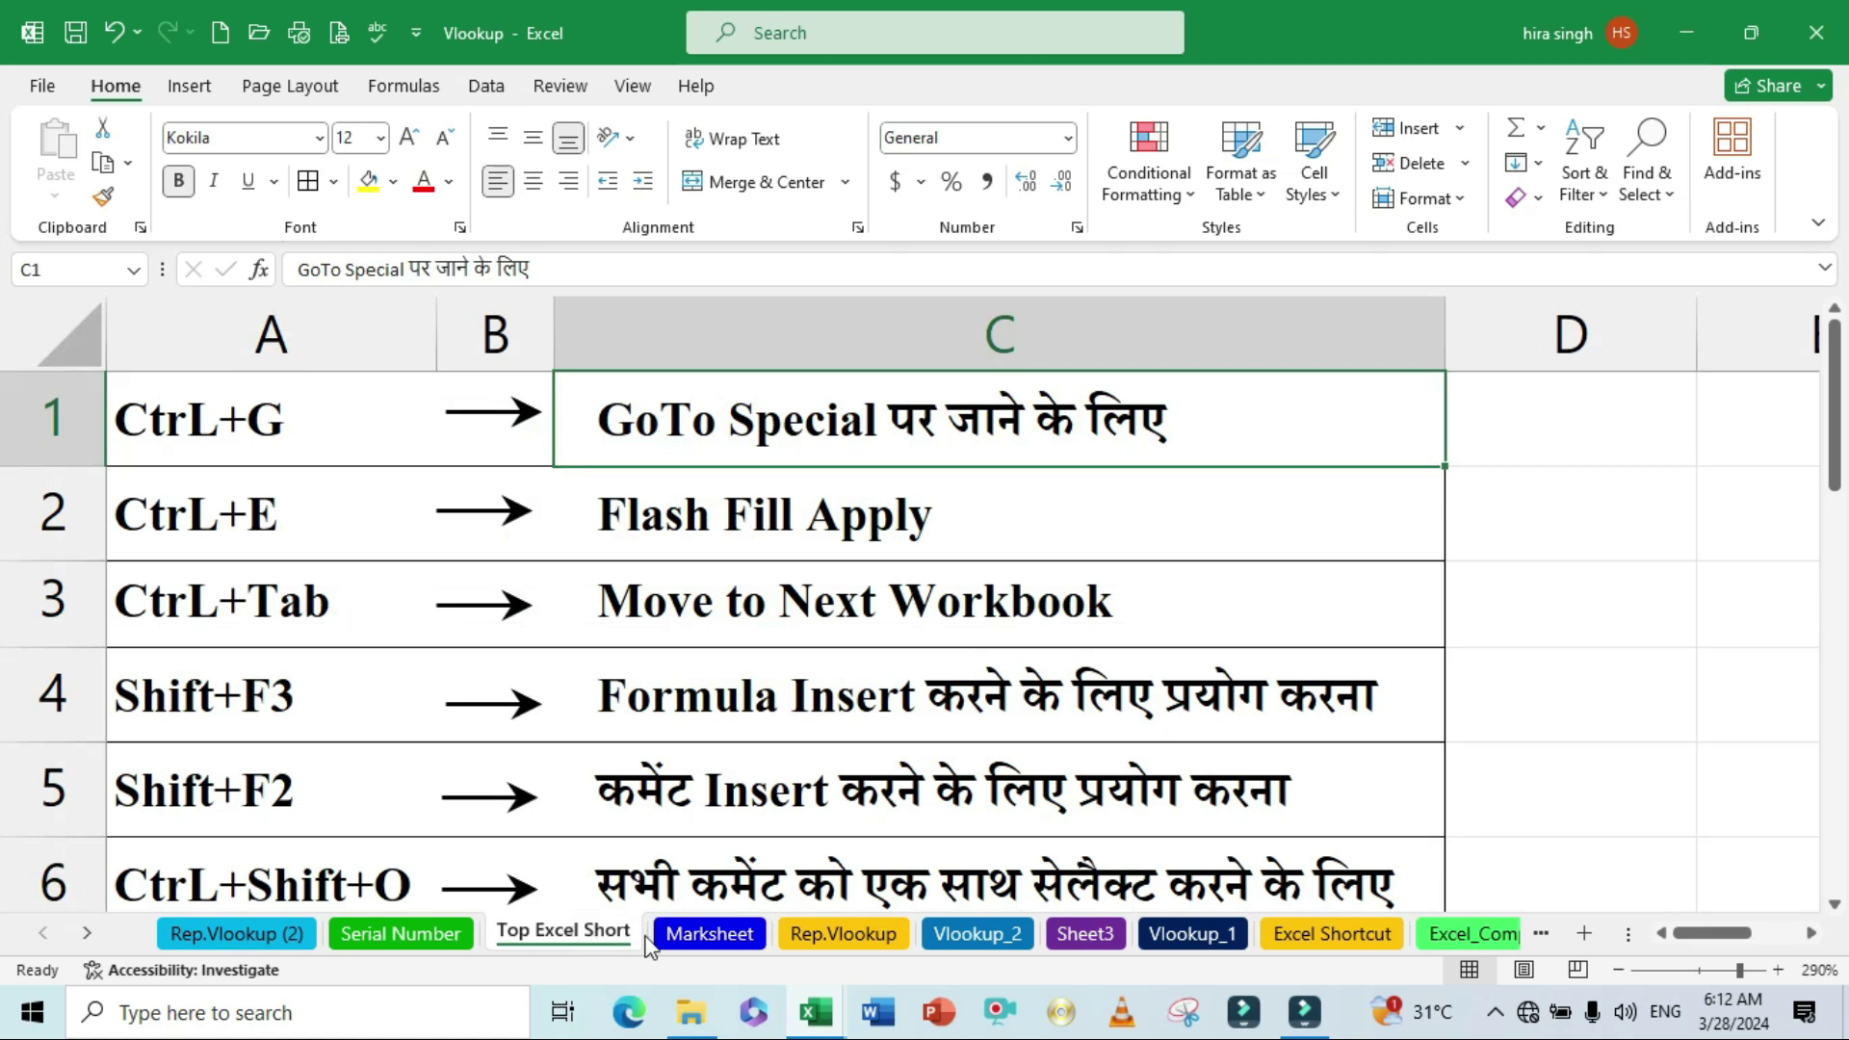
left_click(685, 934)
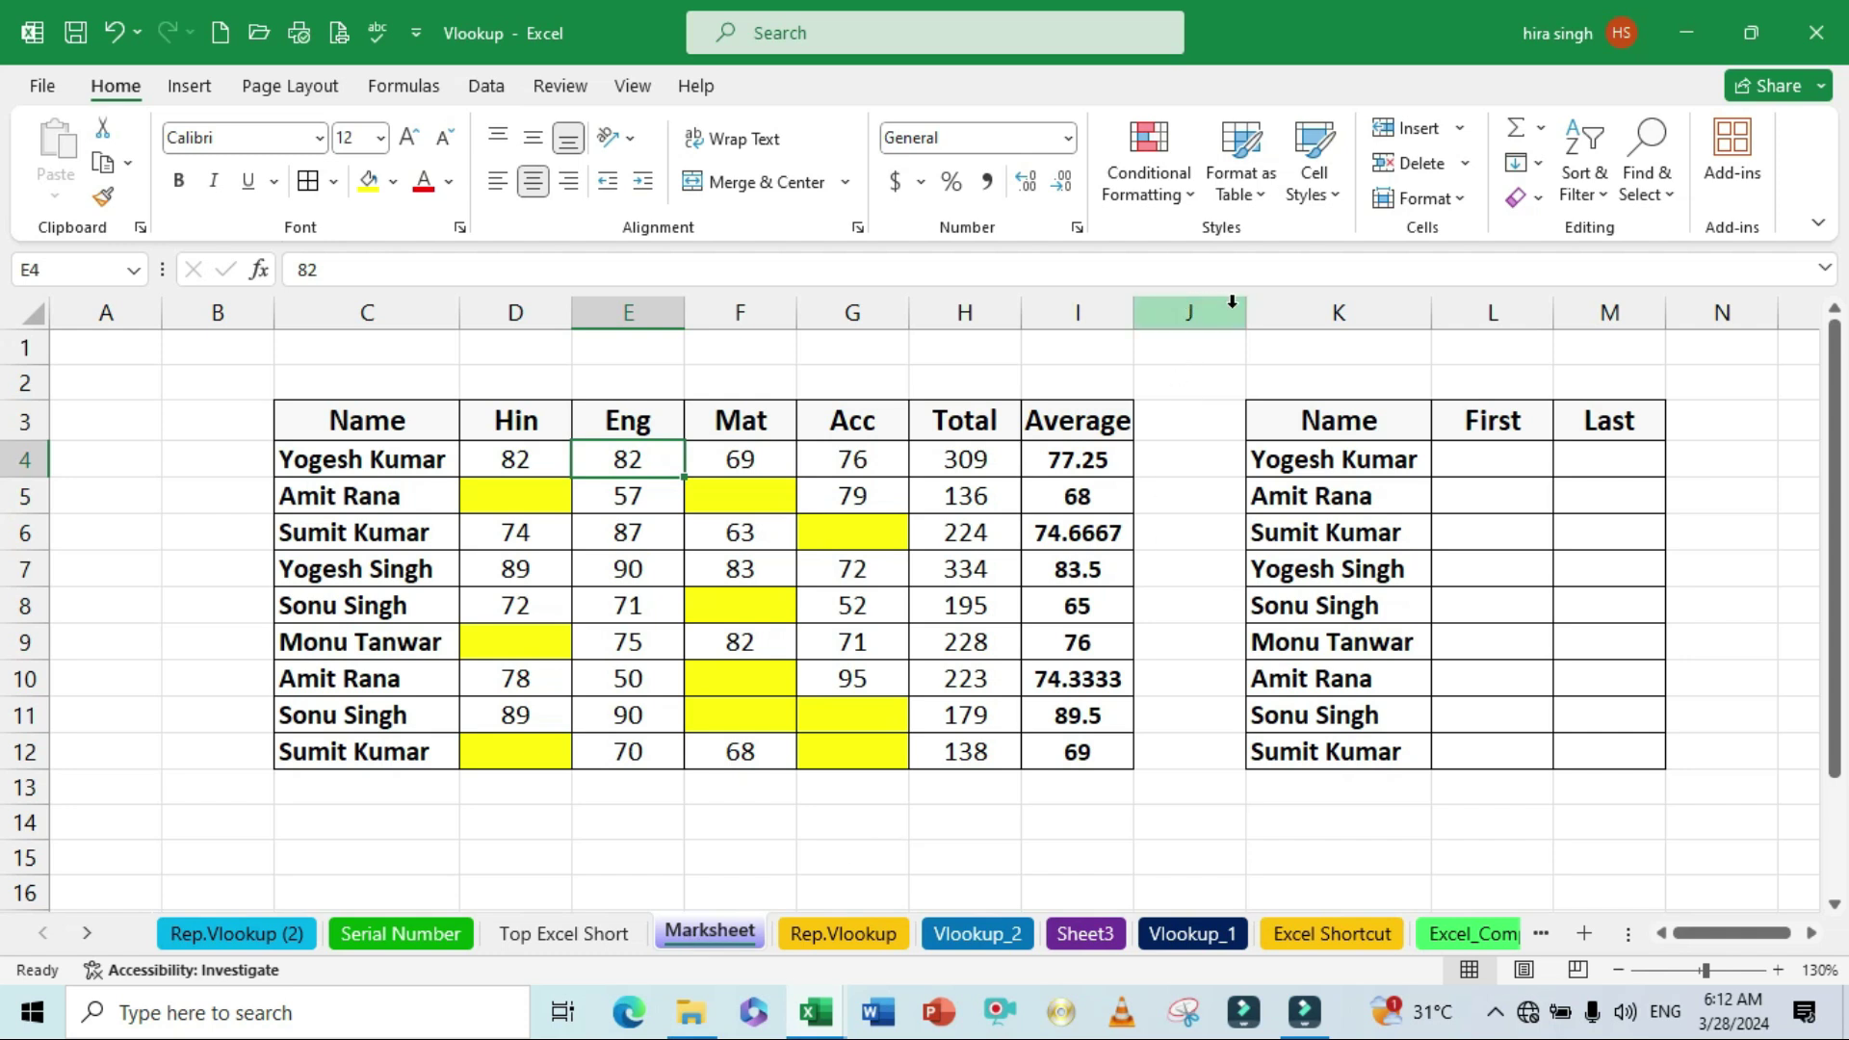
left_click_drag(1247, 313, 1187, 318)
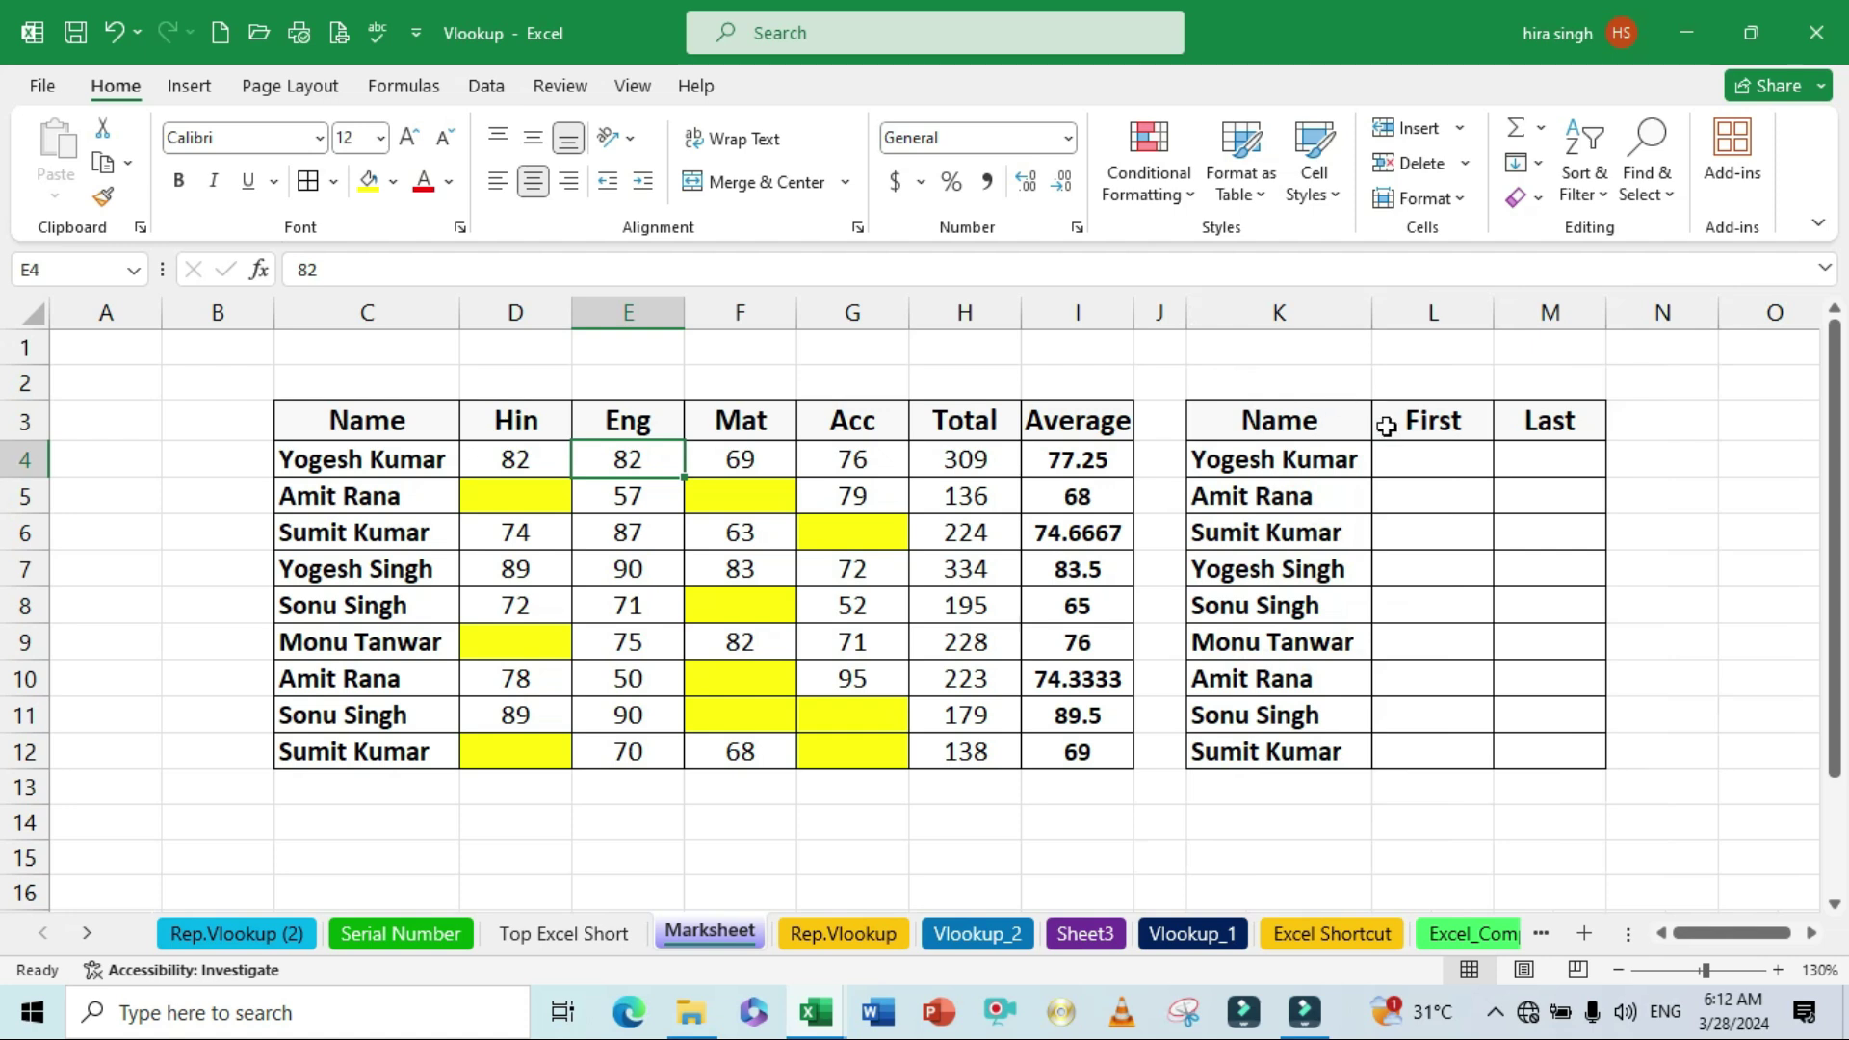
left_click(1405, 453)
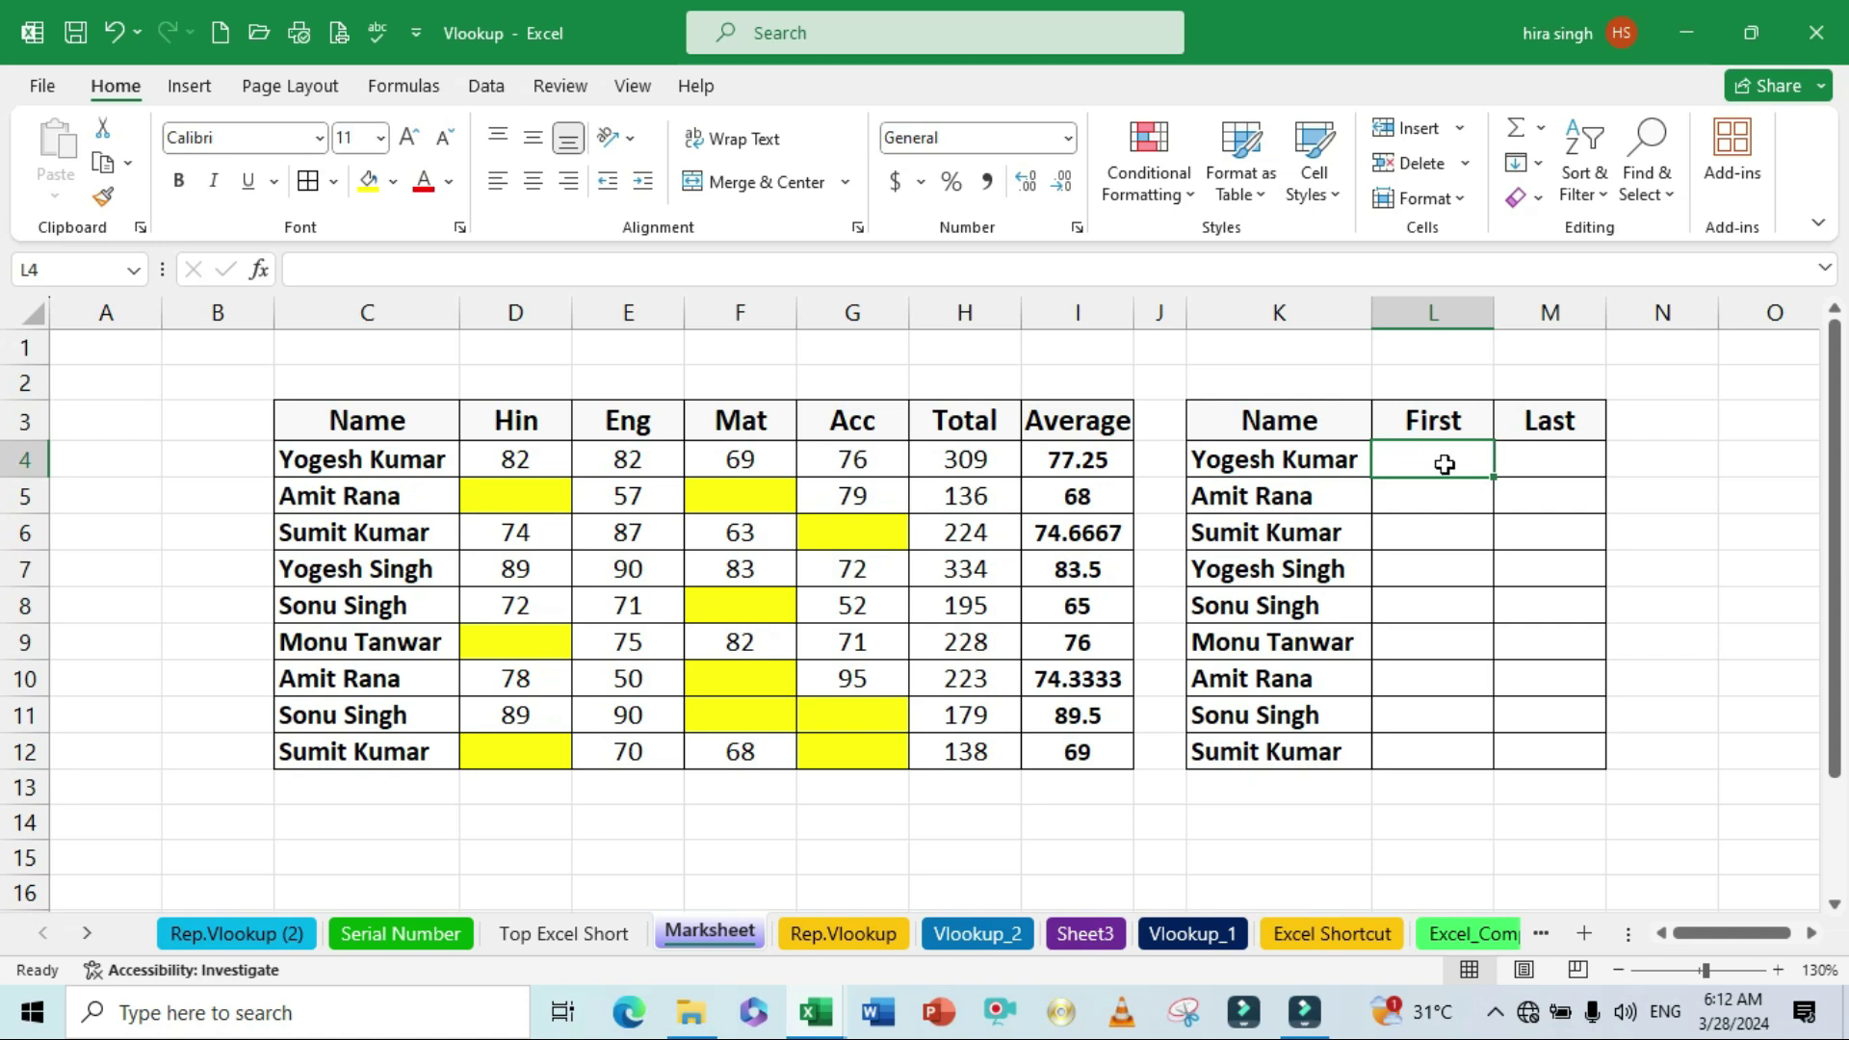
left_click(1533, 466)
left_click_drag(1605, 308, 1638, 309)
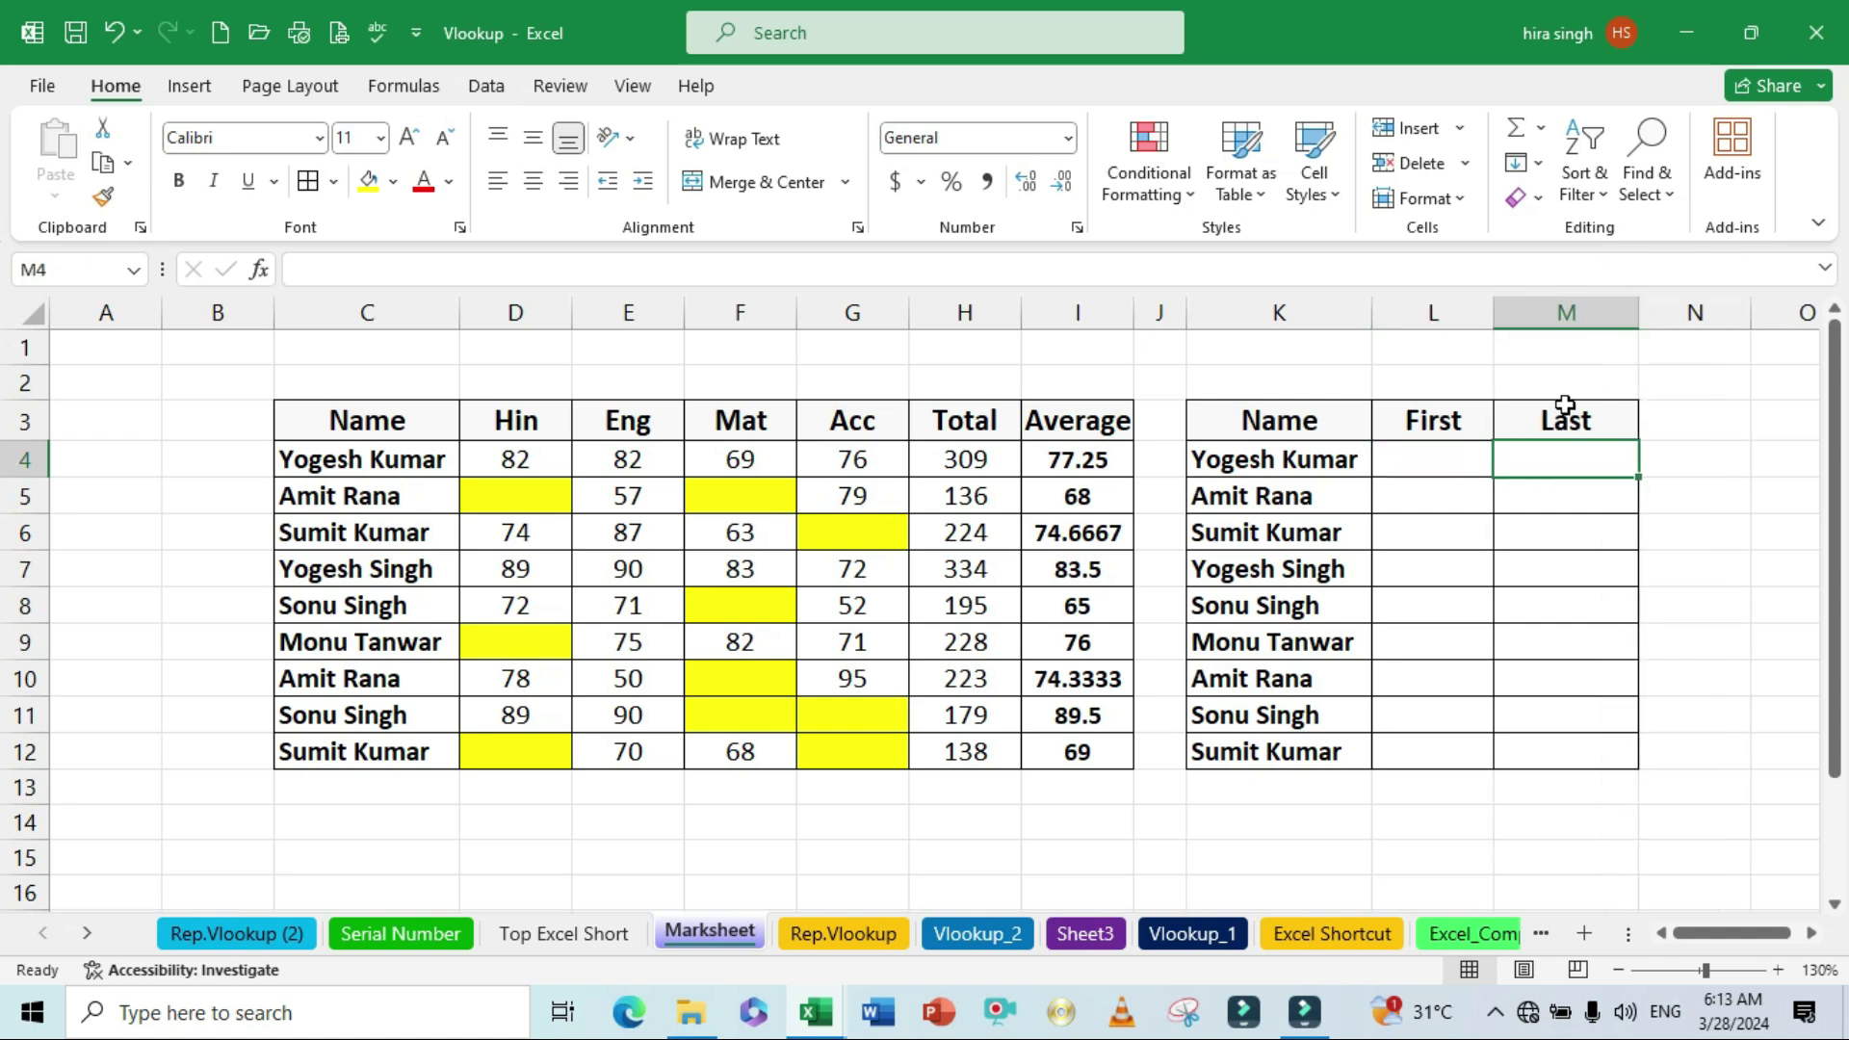
Step: Enter the first name from K4 in L4 and Flash Fill the First column over L4:L12
left_click(1439, 455)
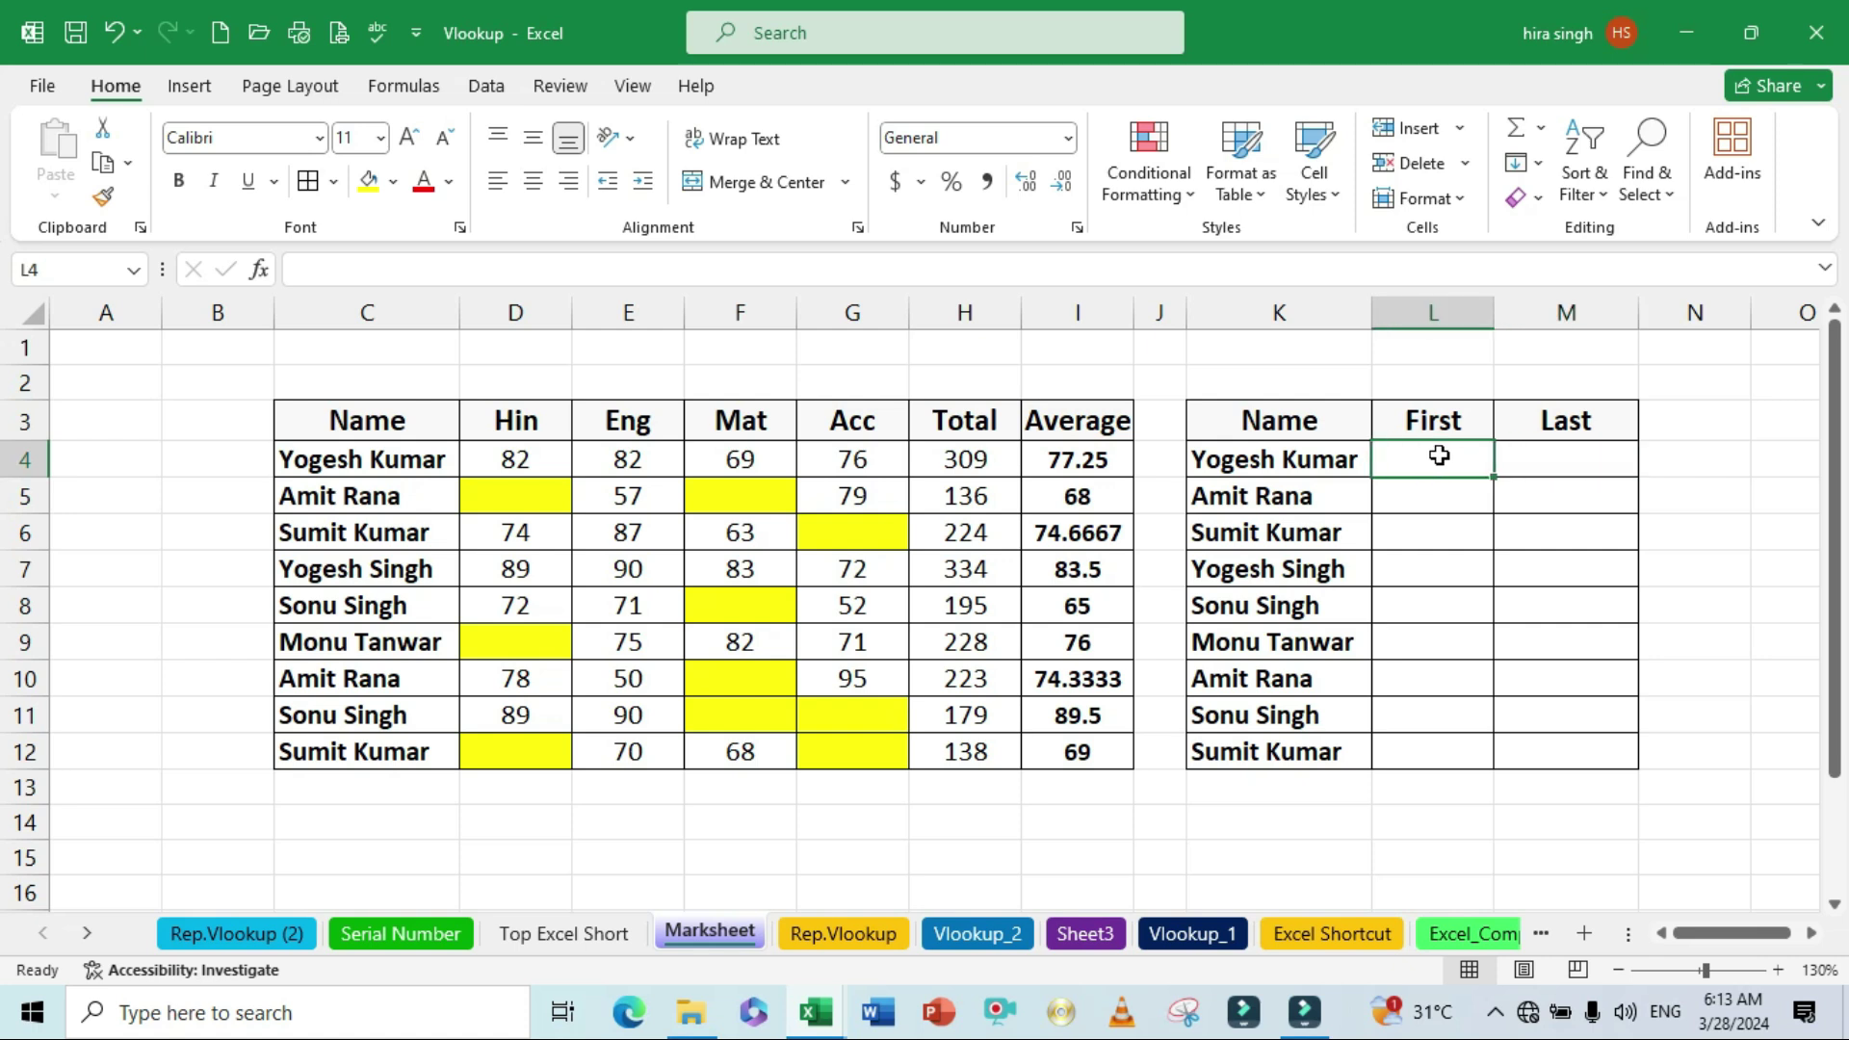
type("Yogesh")
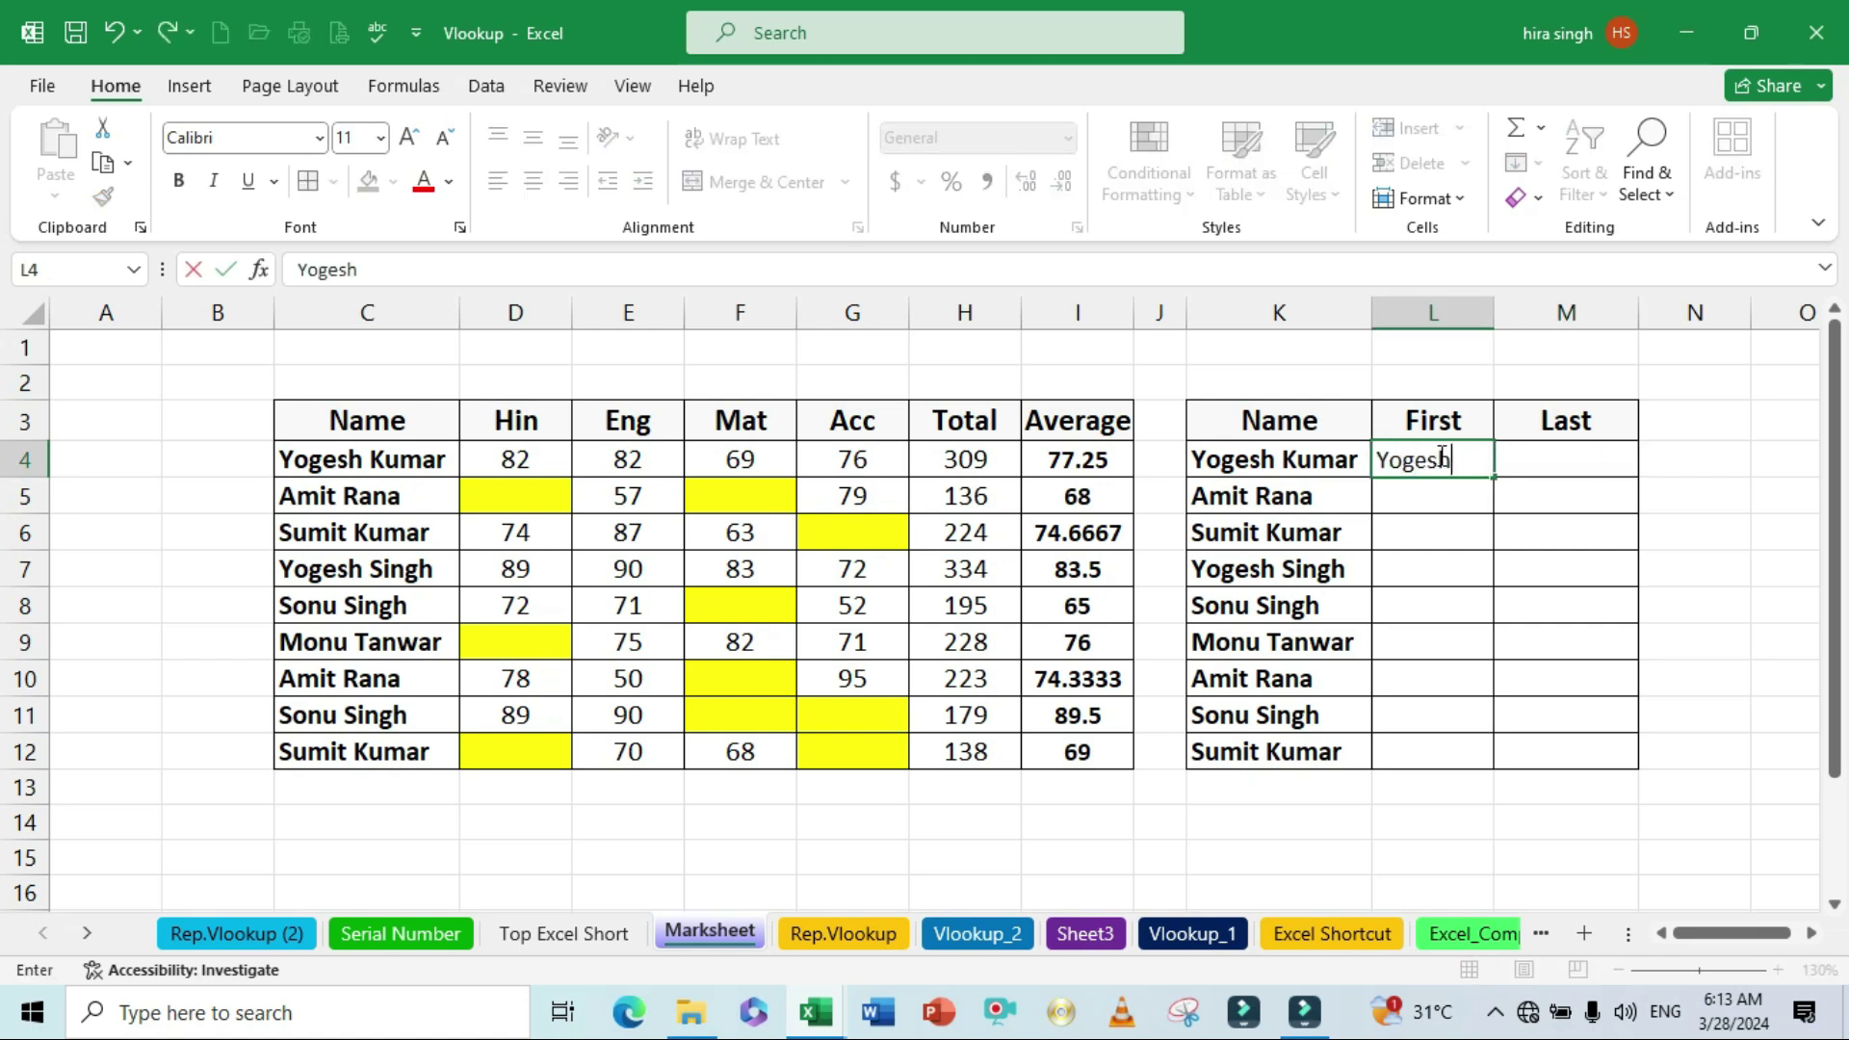
key("Return")
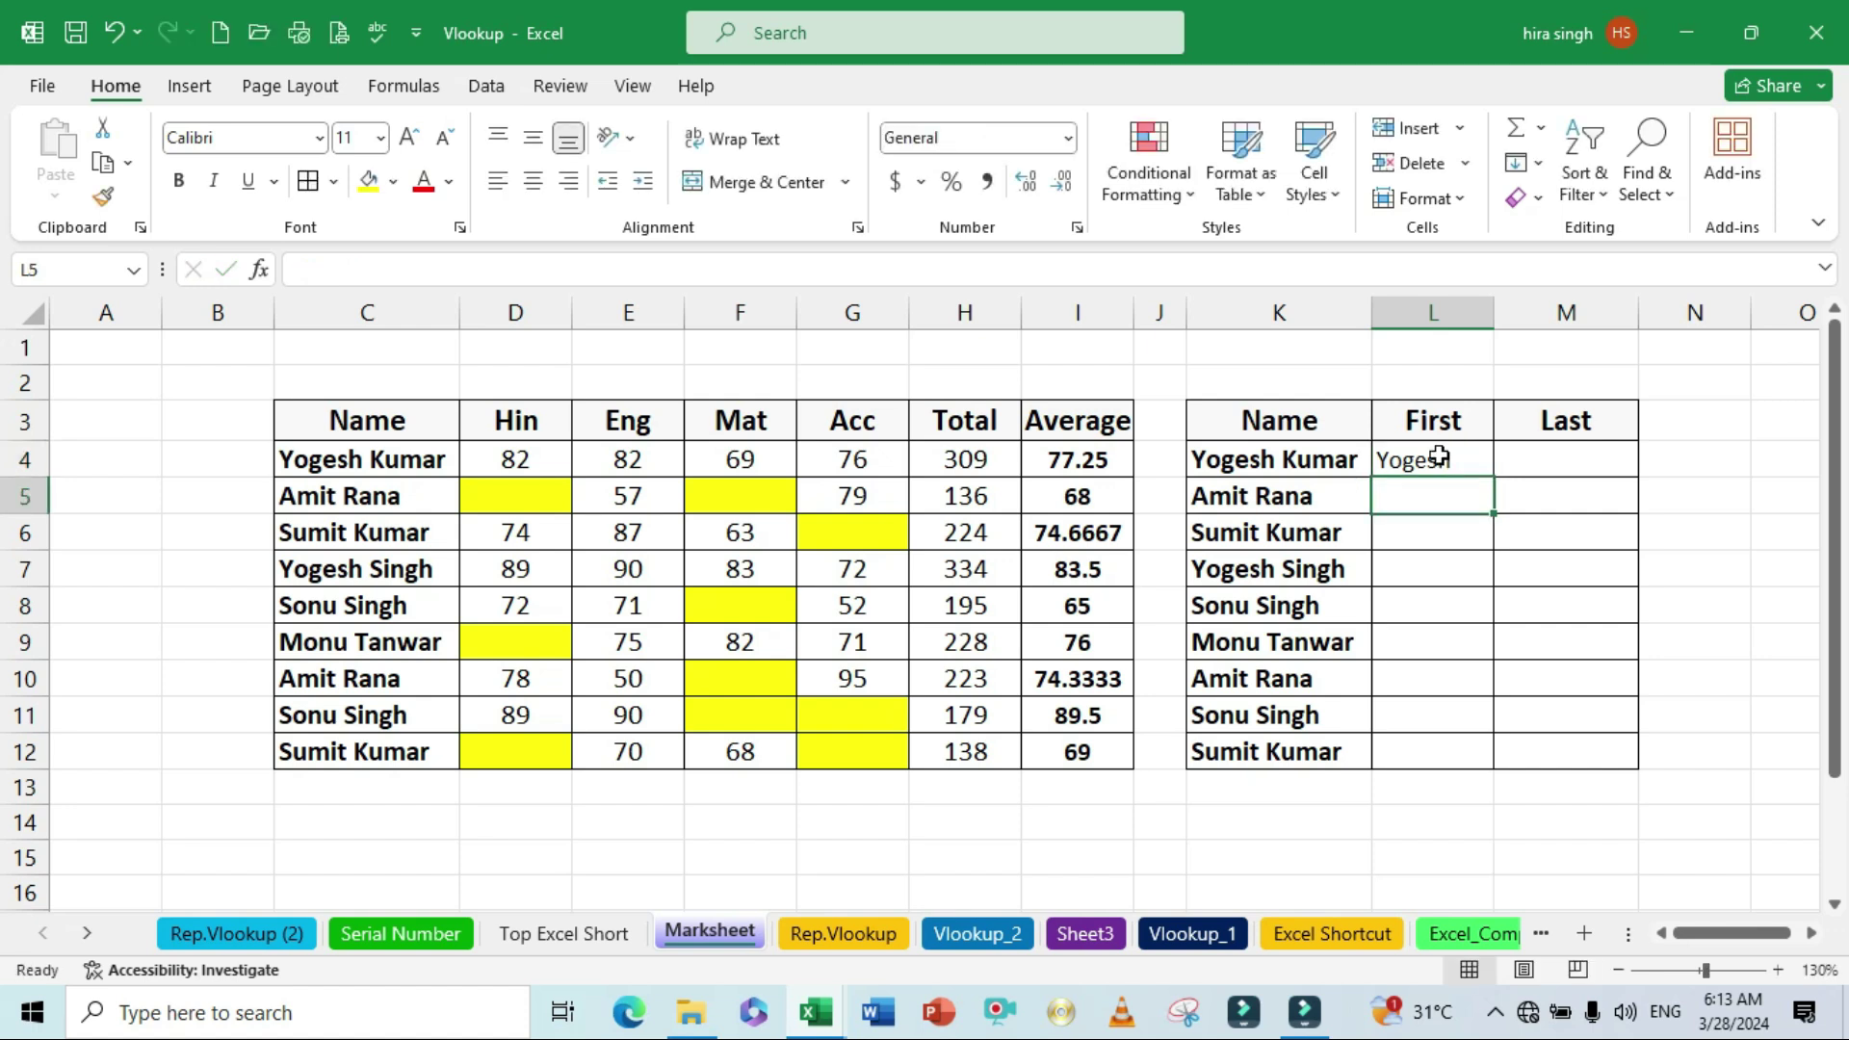
left_click_drag(1436, 455, 1412, 751)
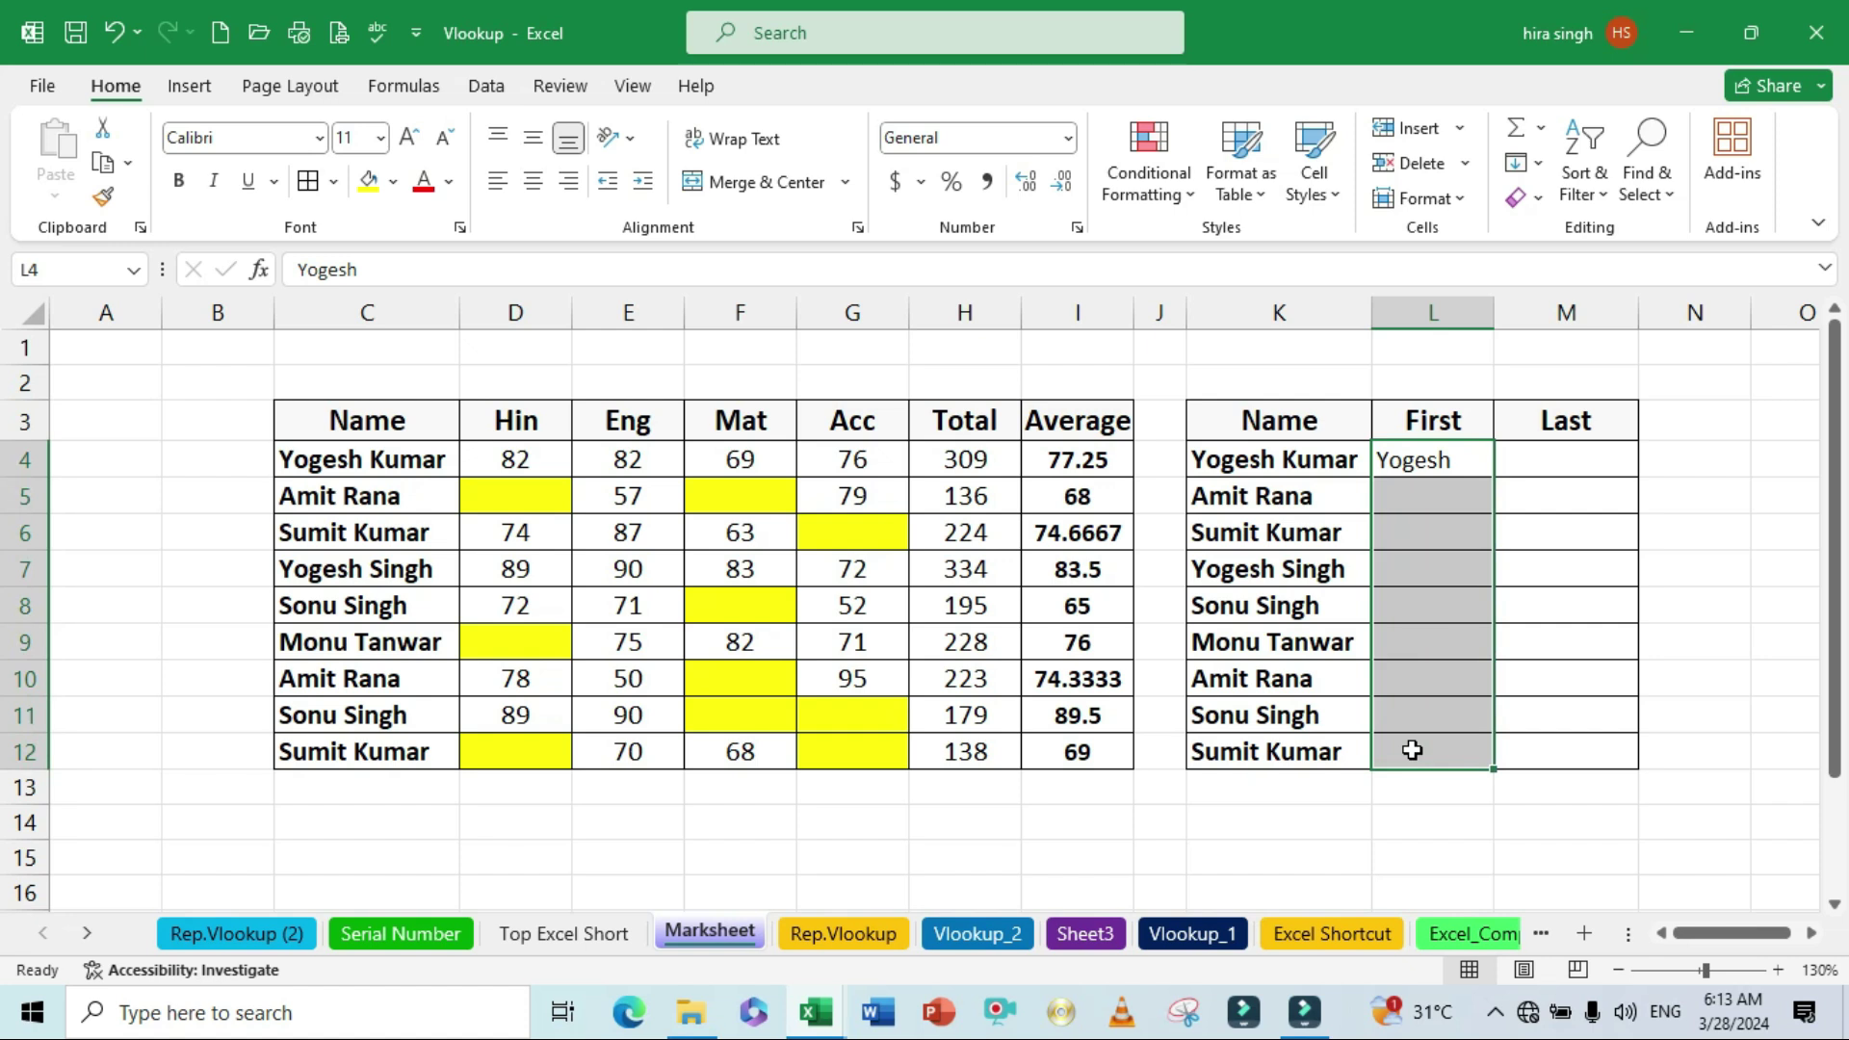
key("ctrl+e")
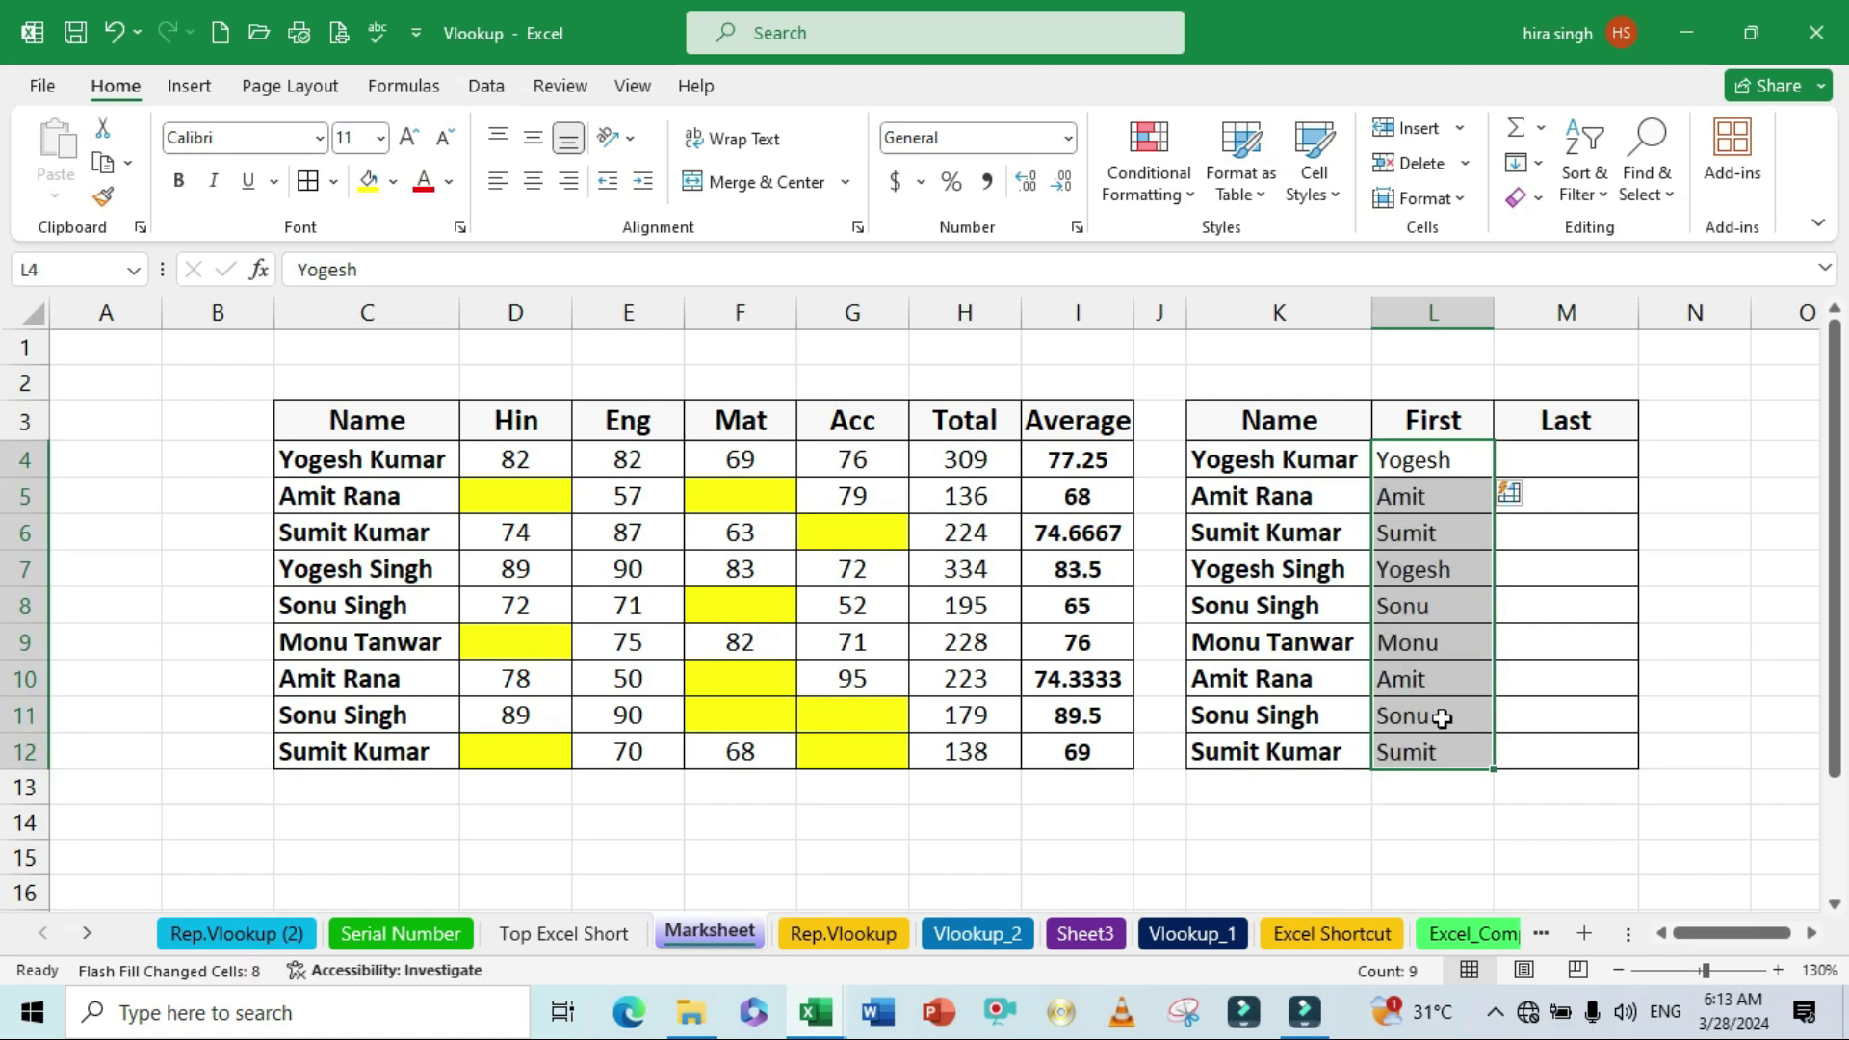
left_click(1603, 614)
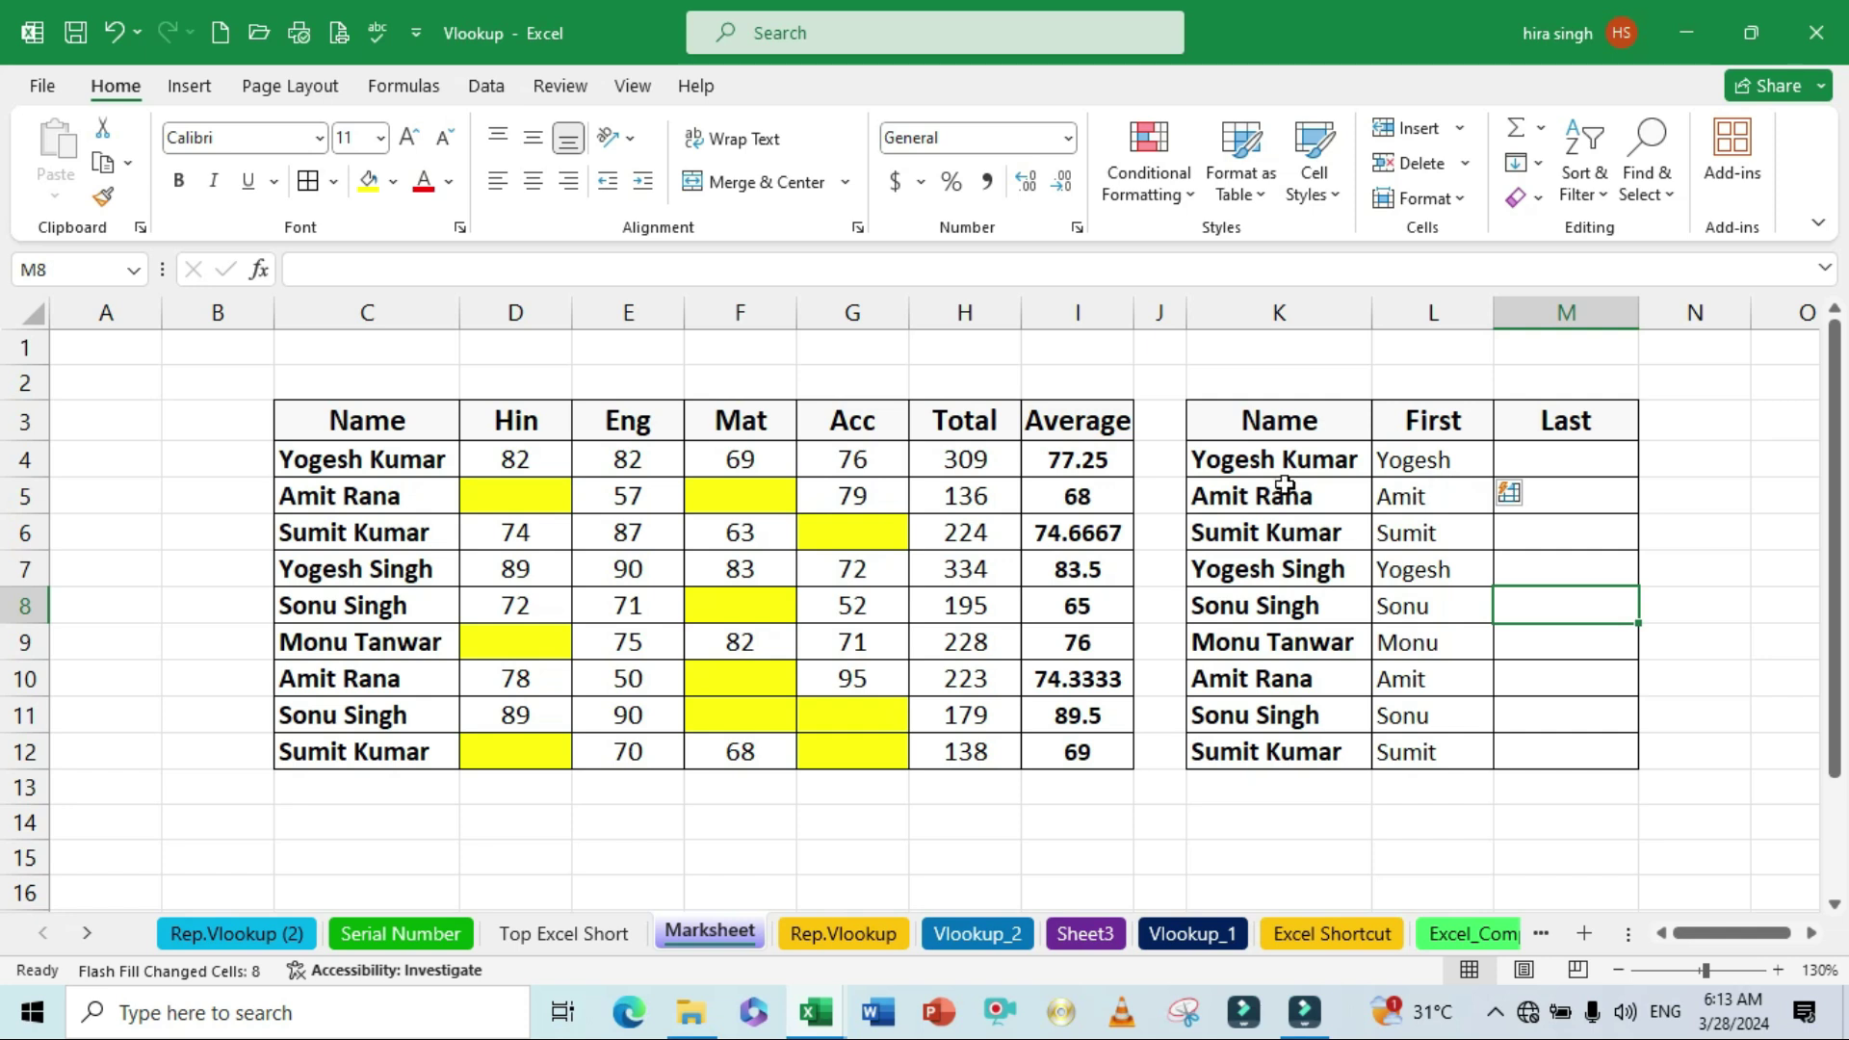
Step: Enter the last name from K4 in M4 and Flash Fill the Last column over M4:M12
left_click(1525, 459)
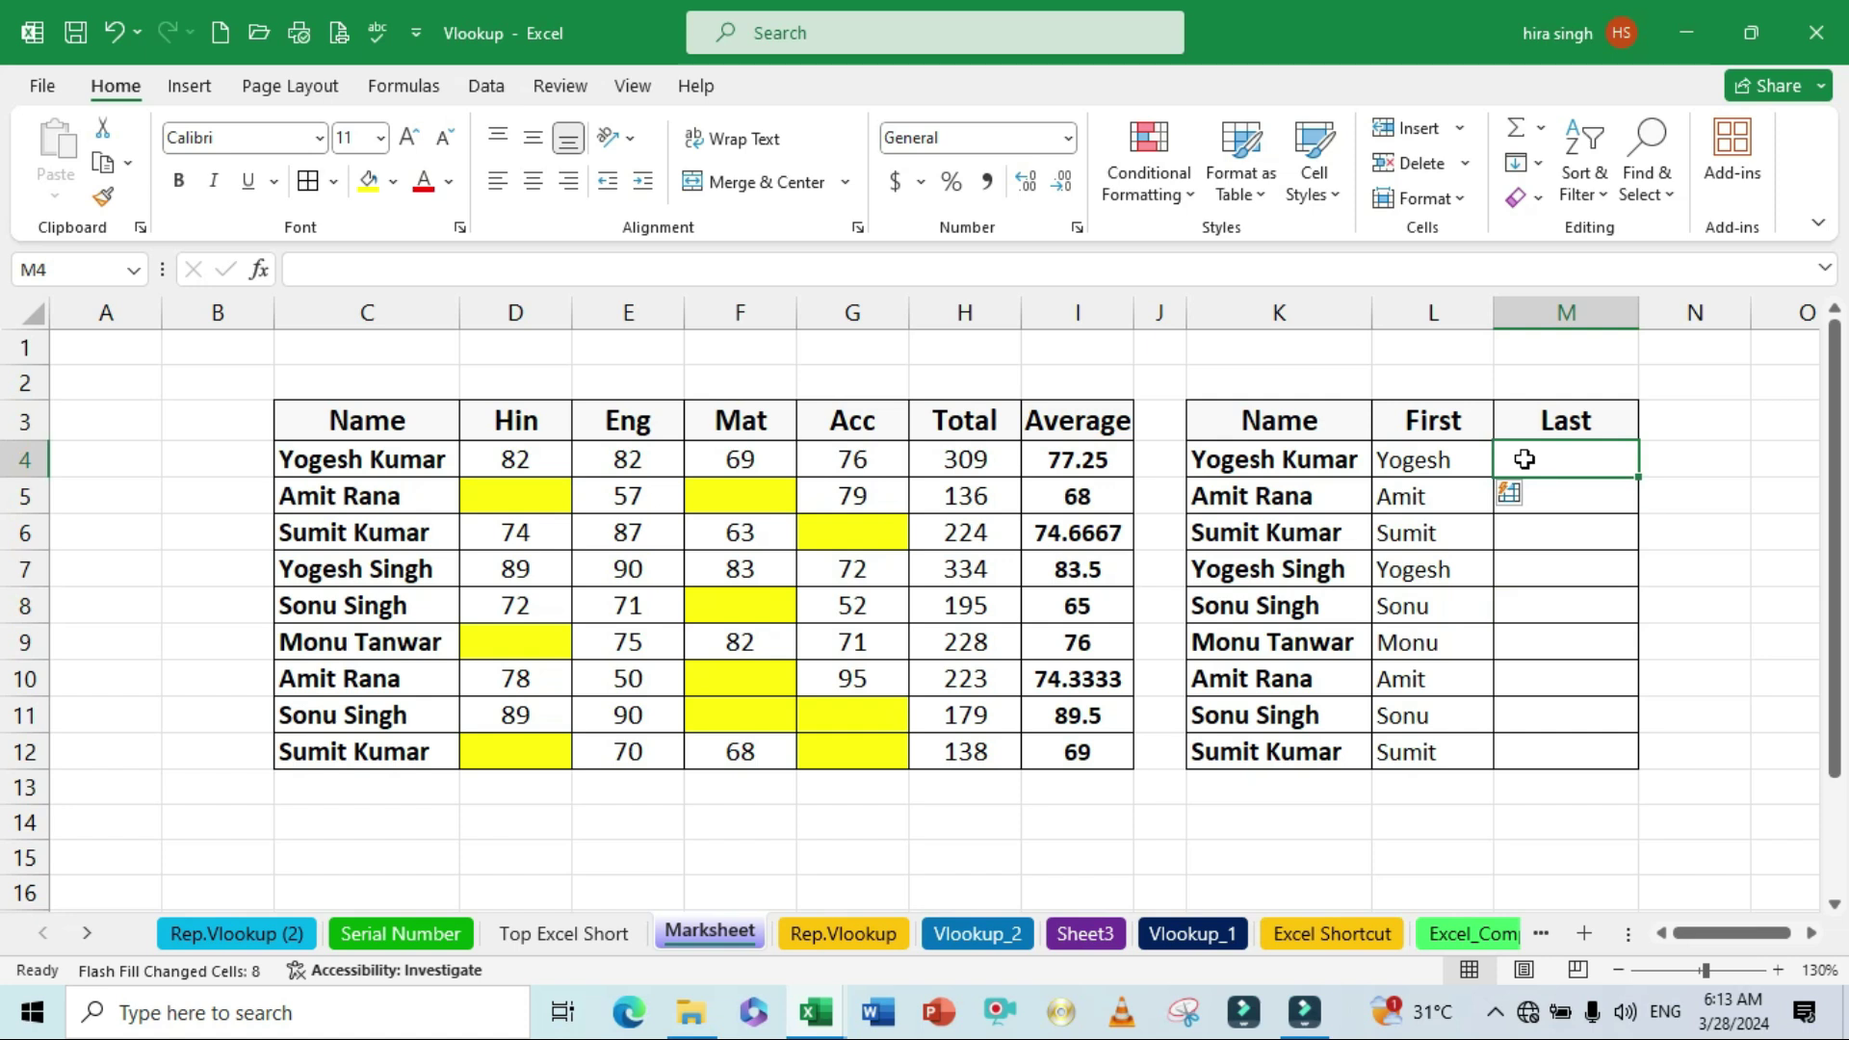
type("Ku")
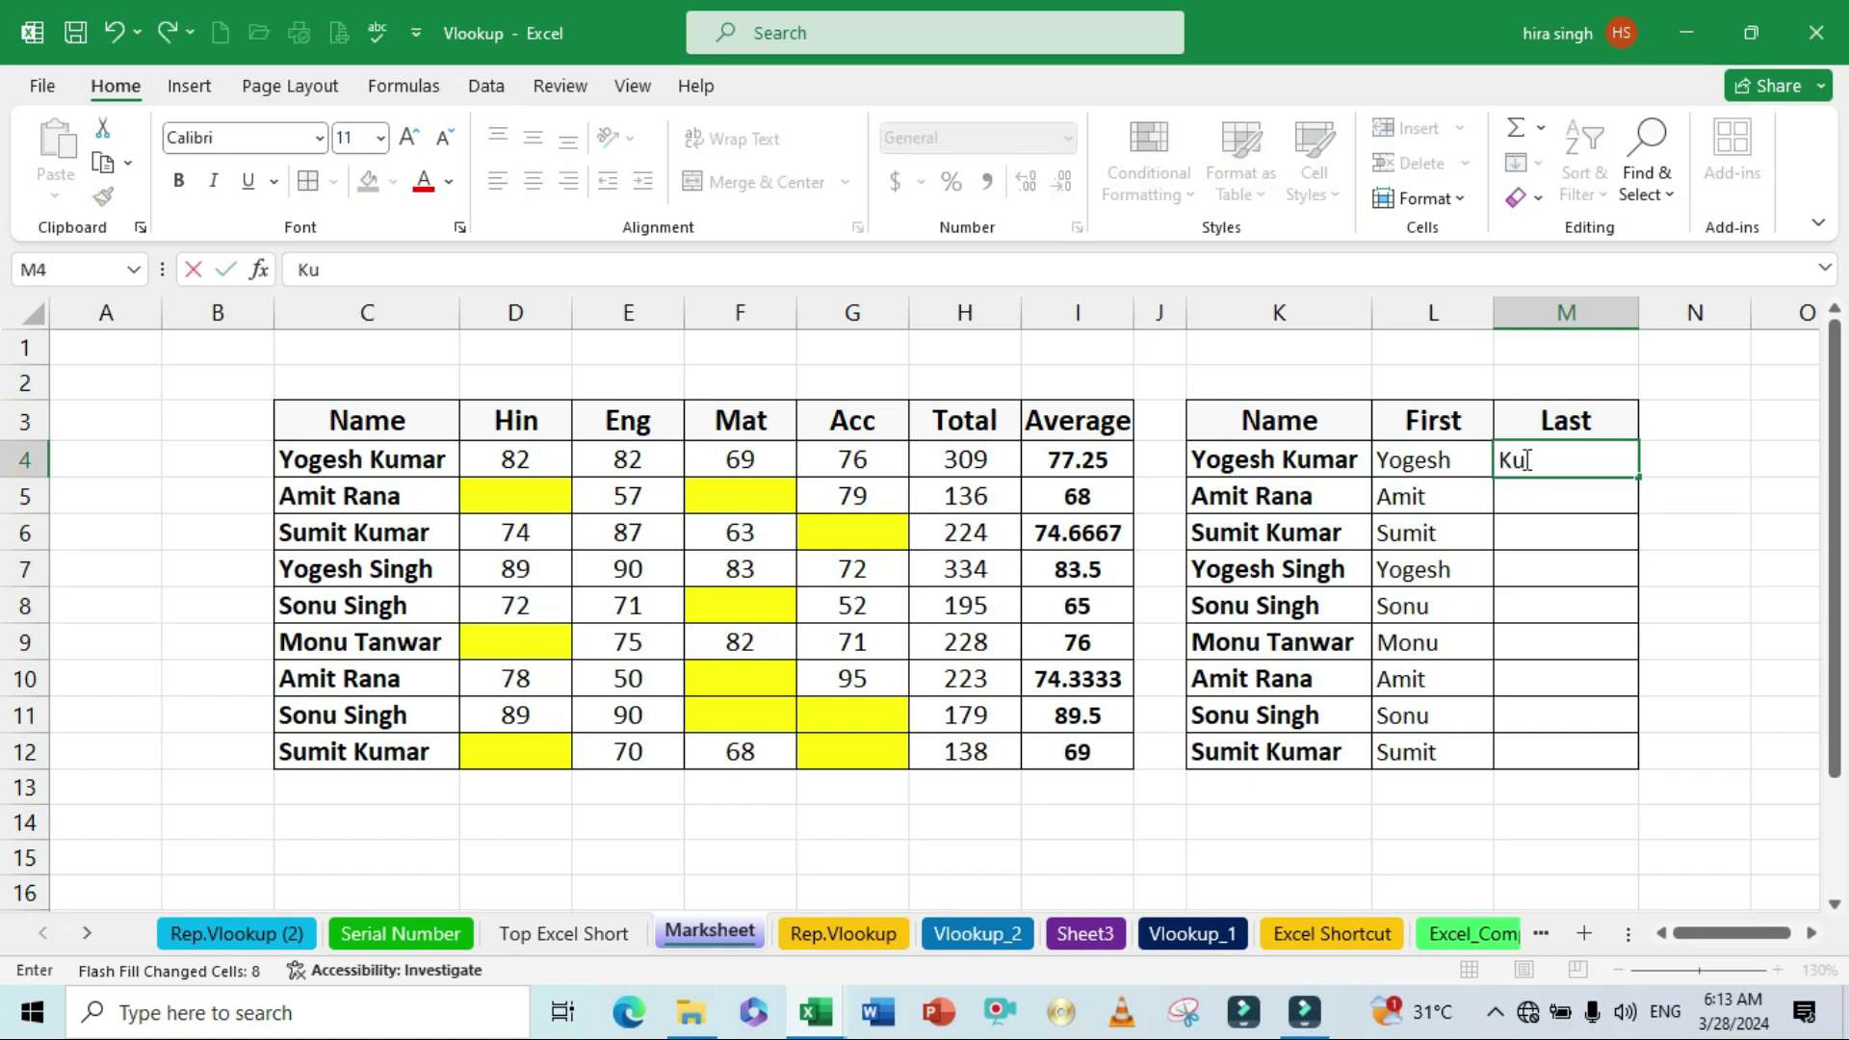
type("maa")
key("BackSpace")
type("r")
left_click(1550, 523)
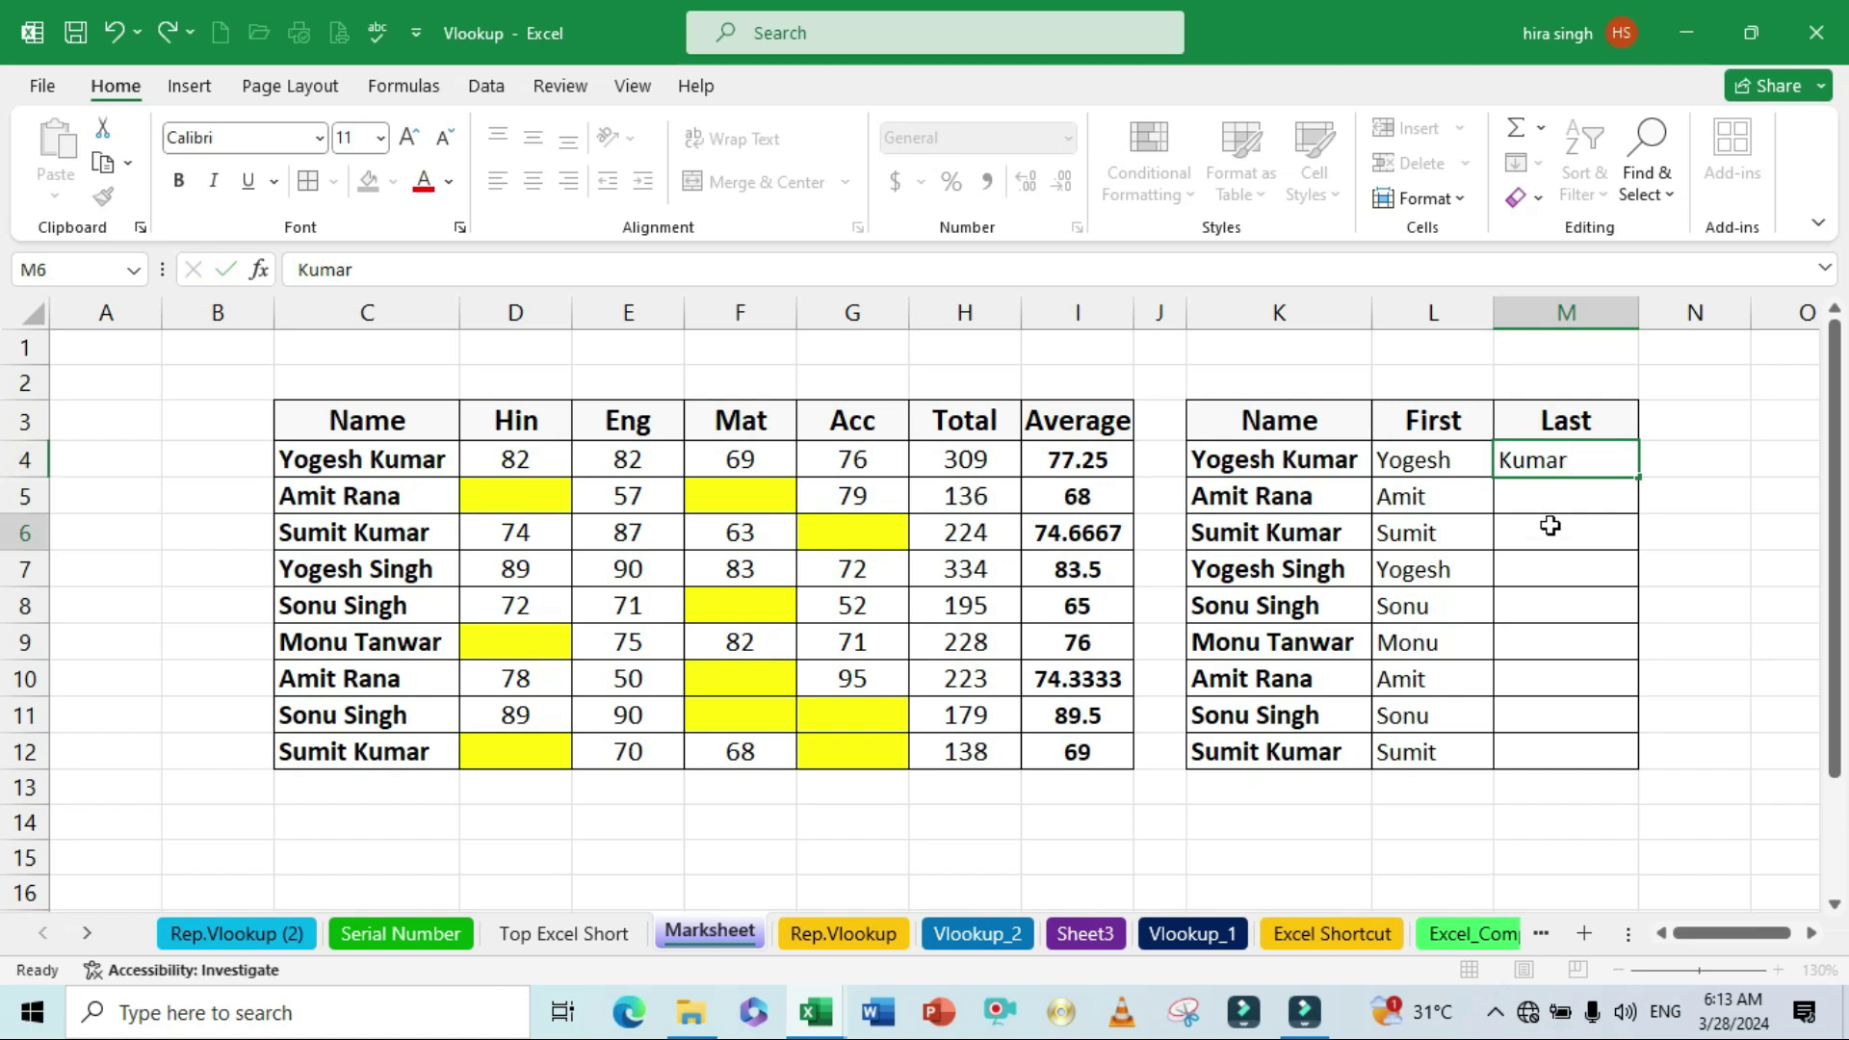
left_click(1533, 466)
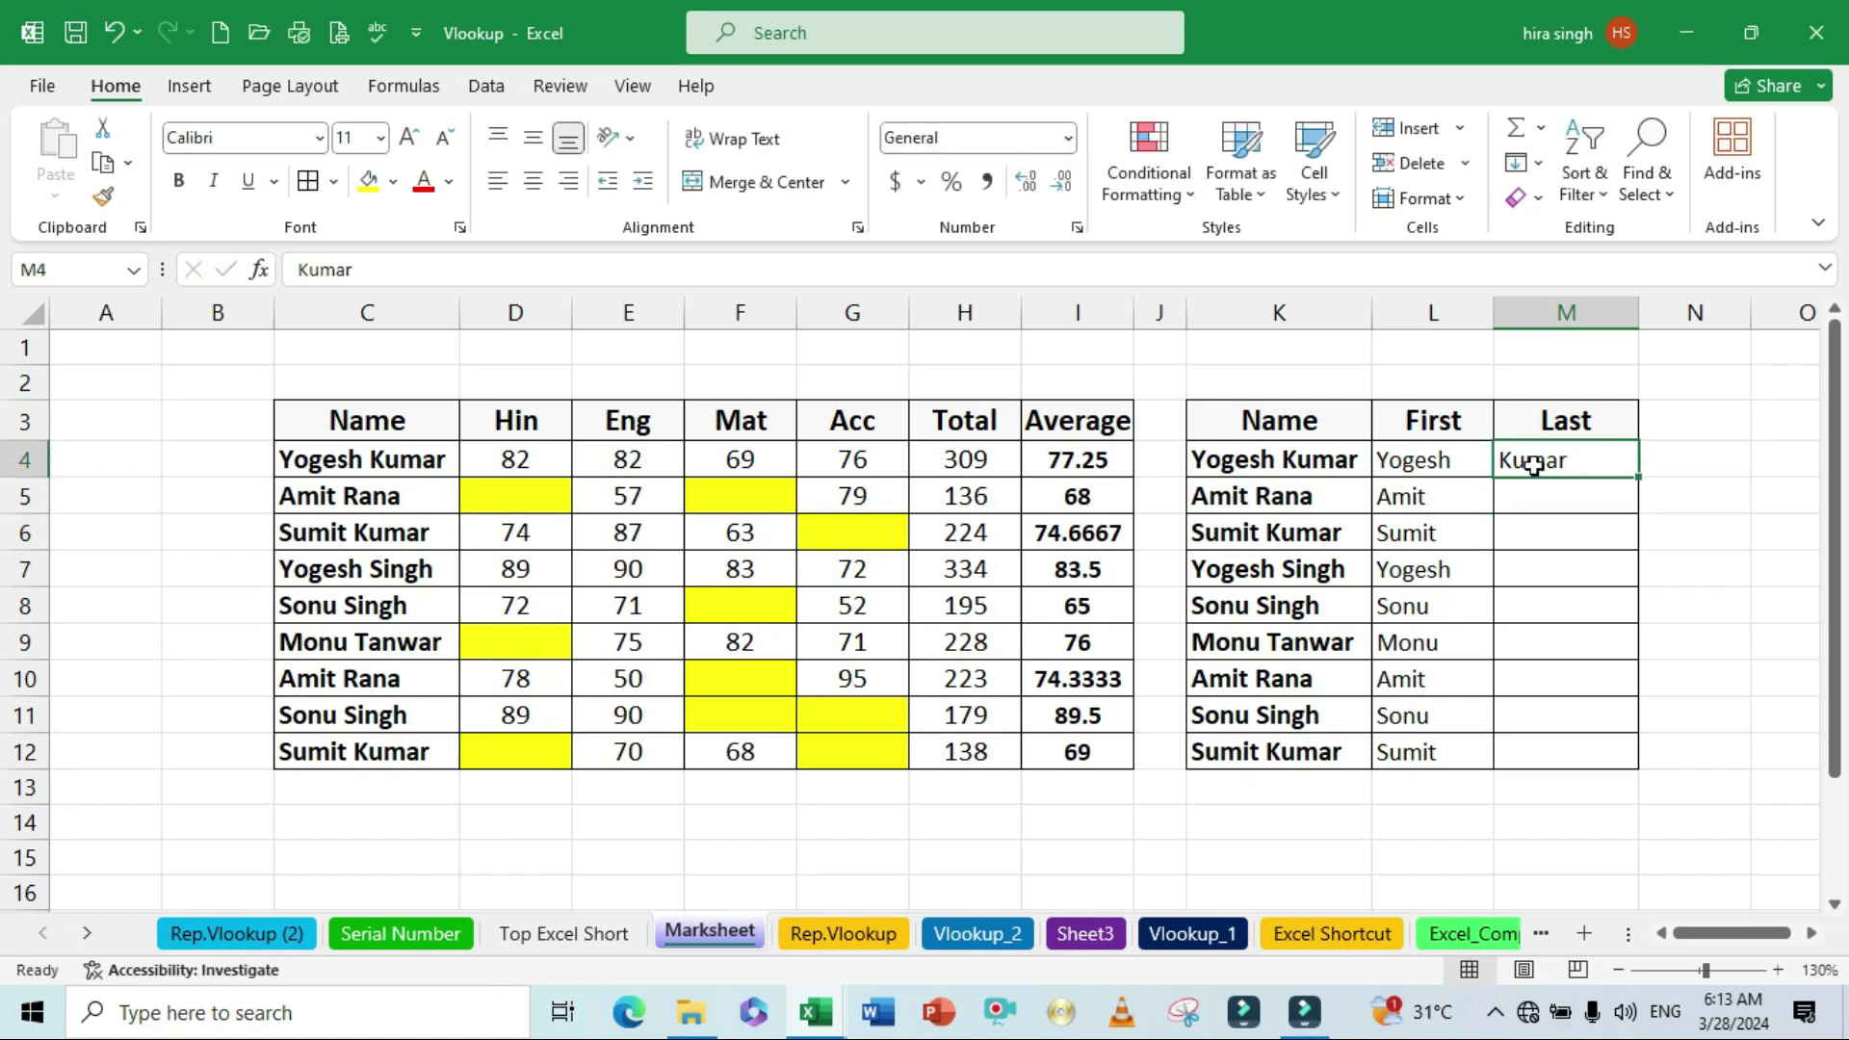
left_click_drag(1532, 466, 1532, 749)
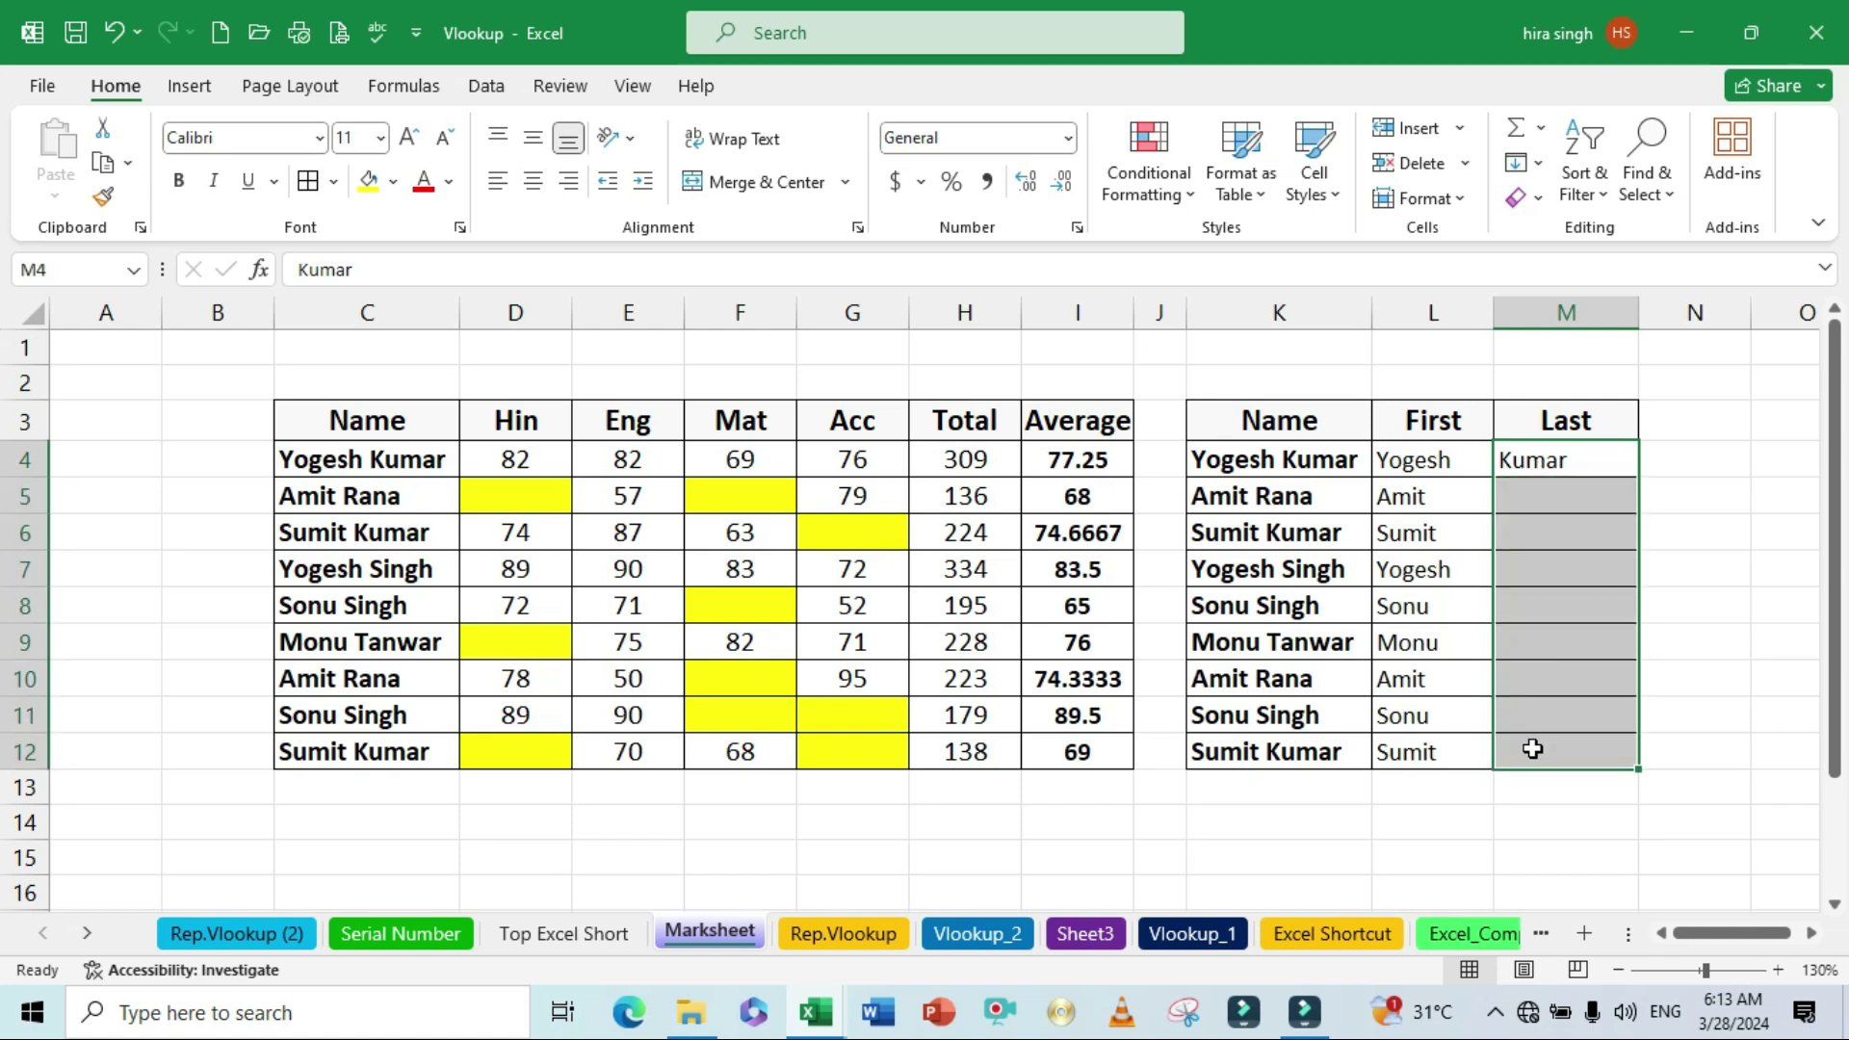
key("ctrl+e")
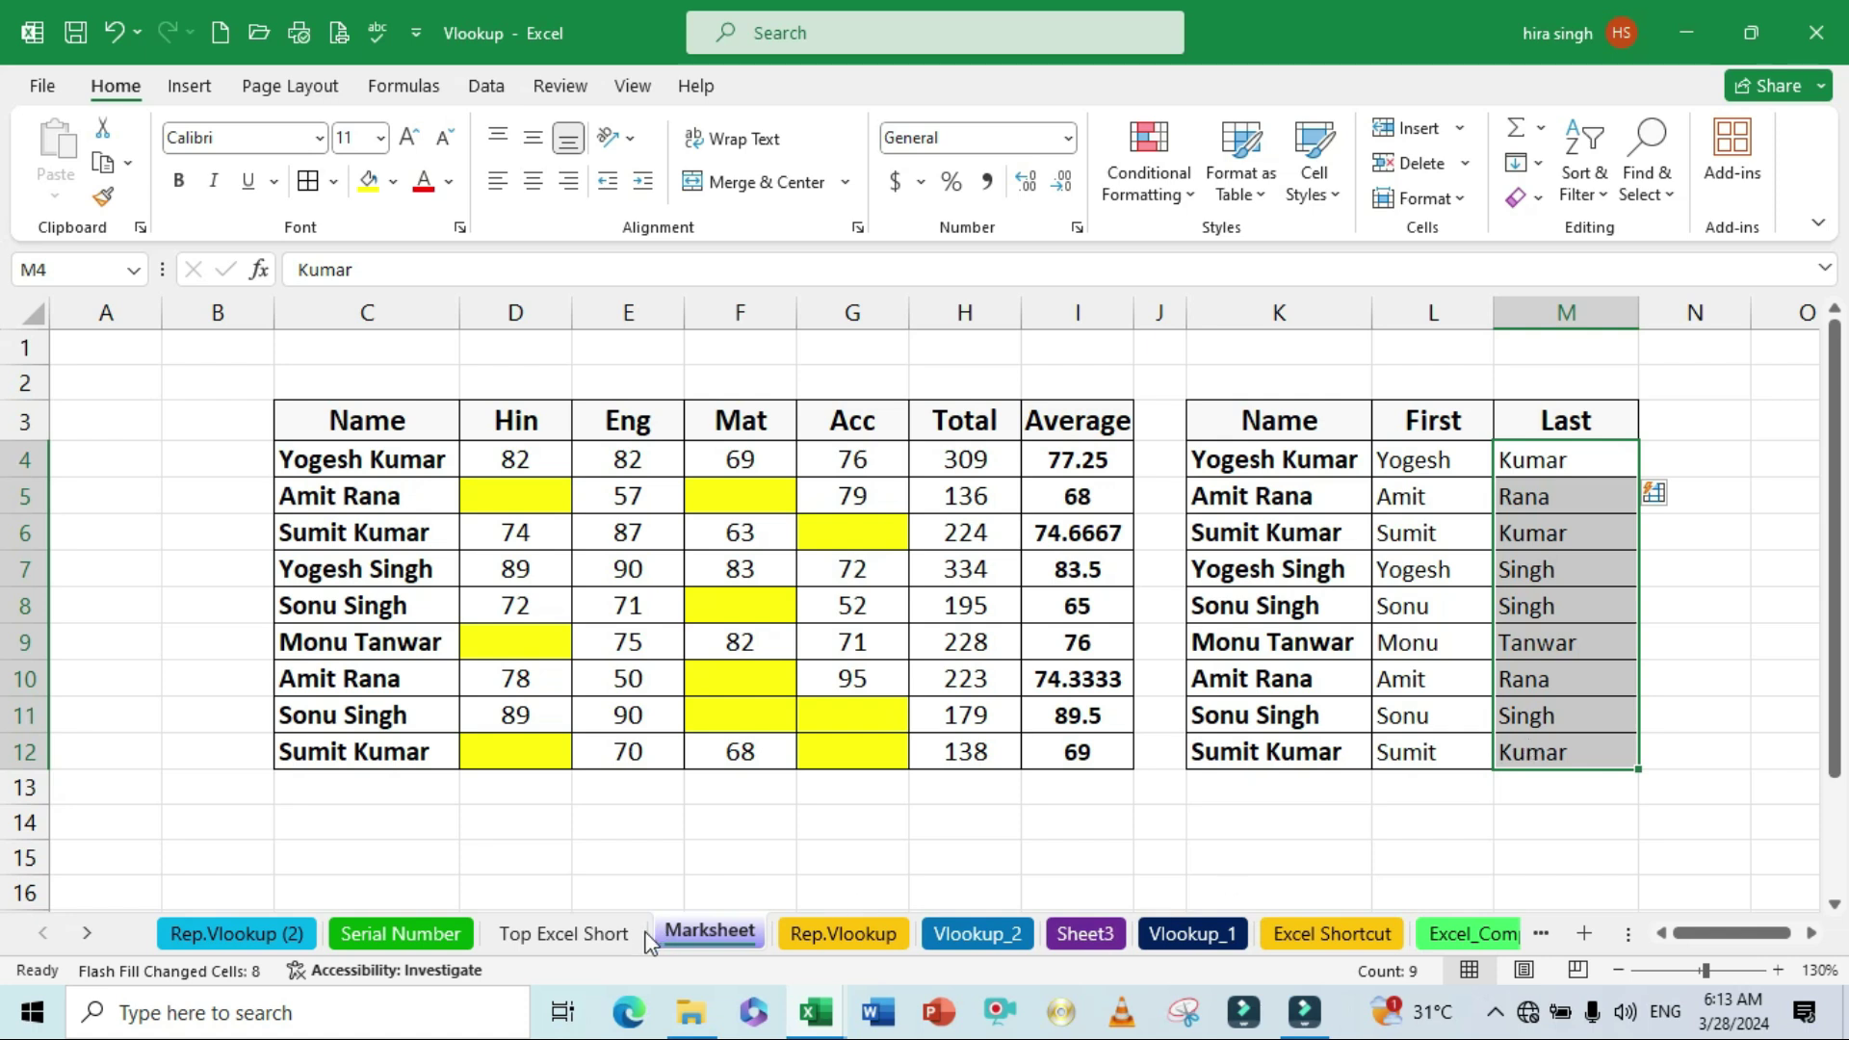
Step: Go to the Move to Next Workbook entry in A3 of the Top Excel Short sheet and preview the open workbooks
left_click(563, 934)
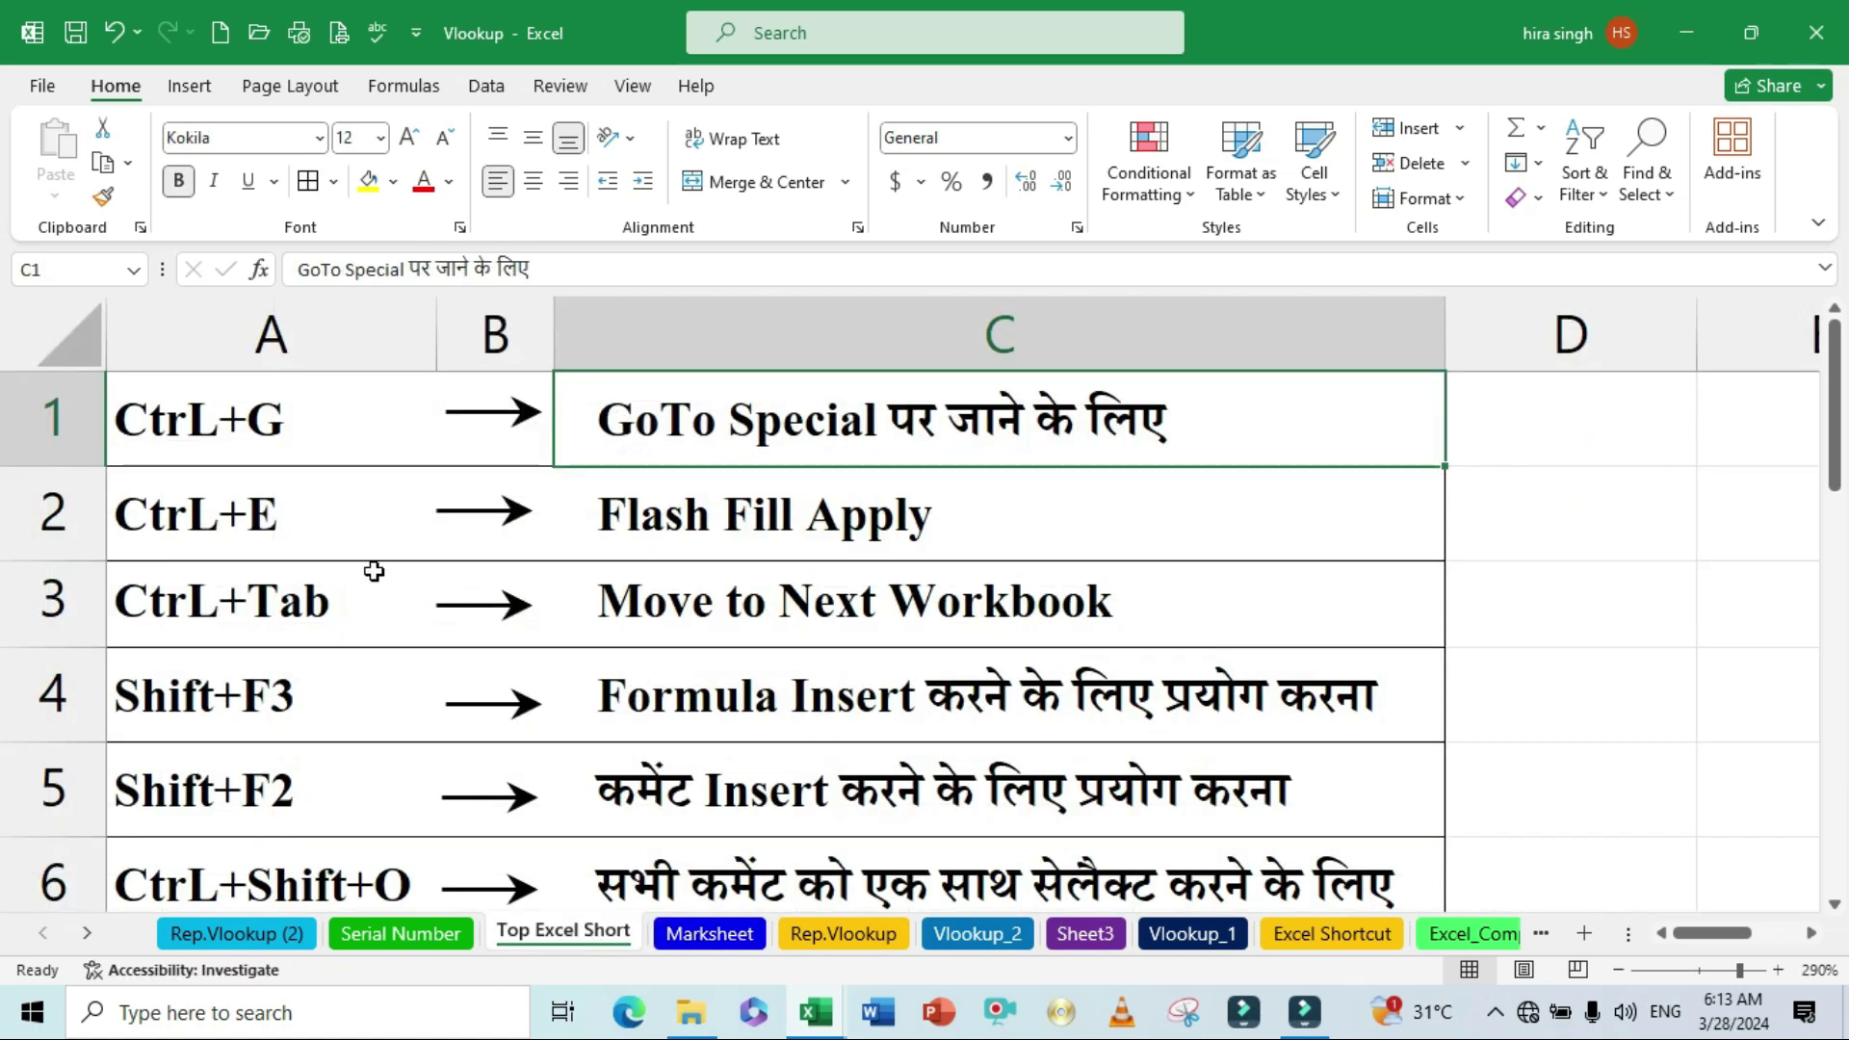
left_click(375, 598)
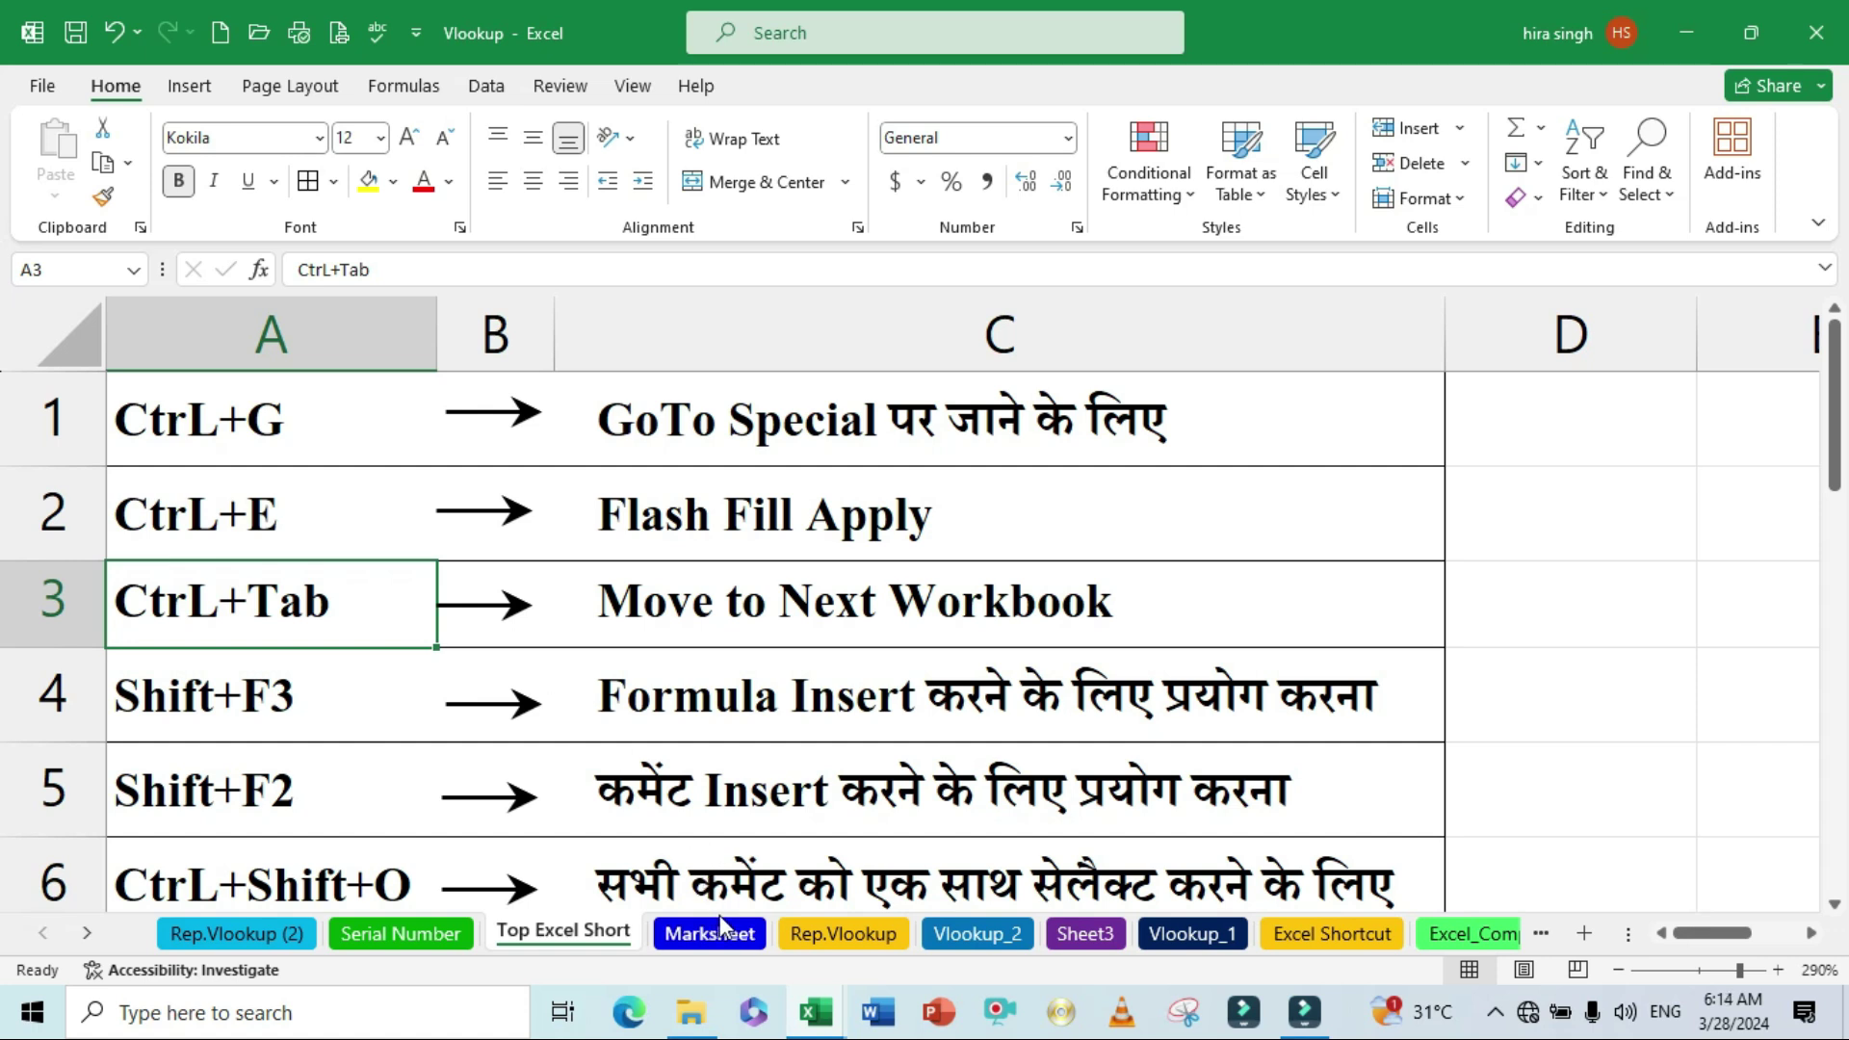
mouse_move(814, 1023)
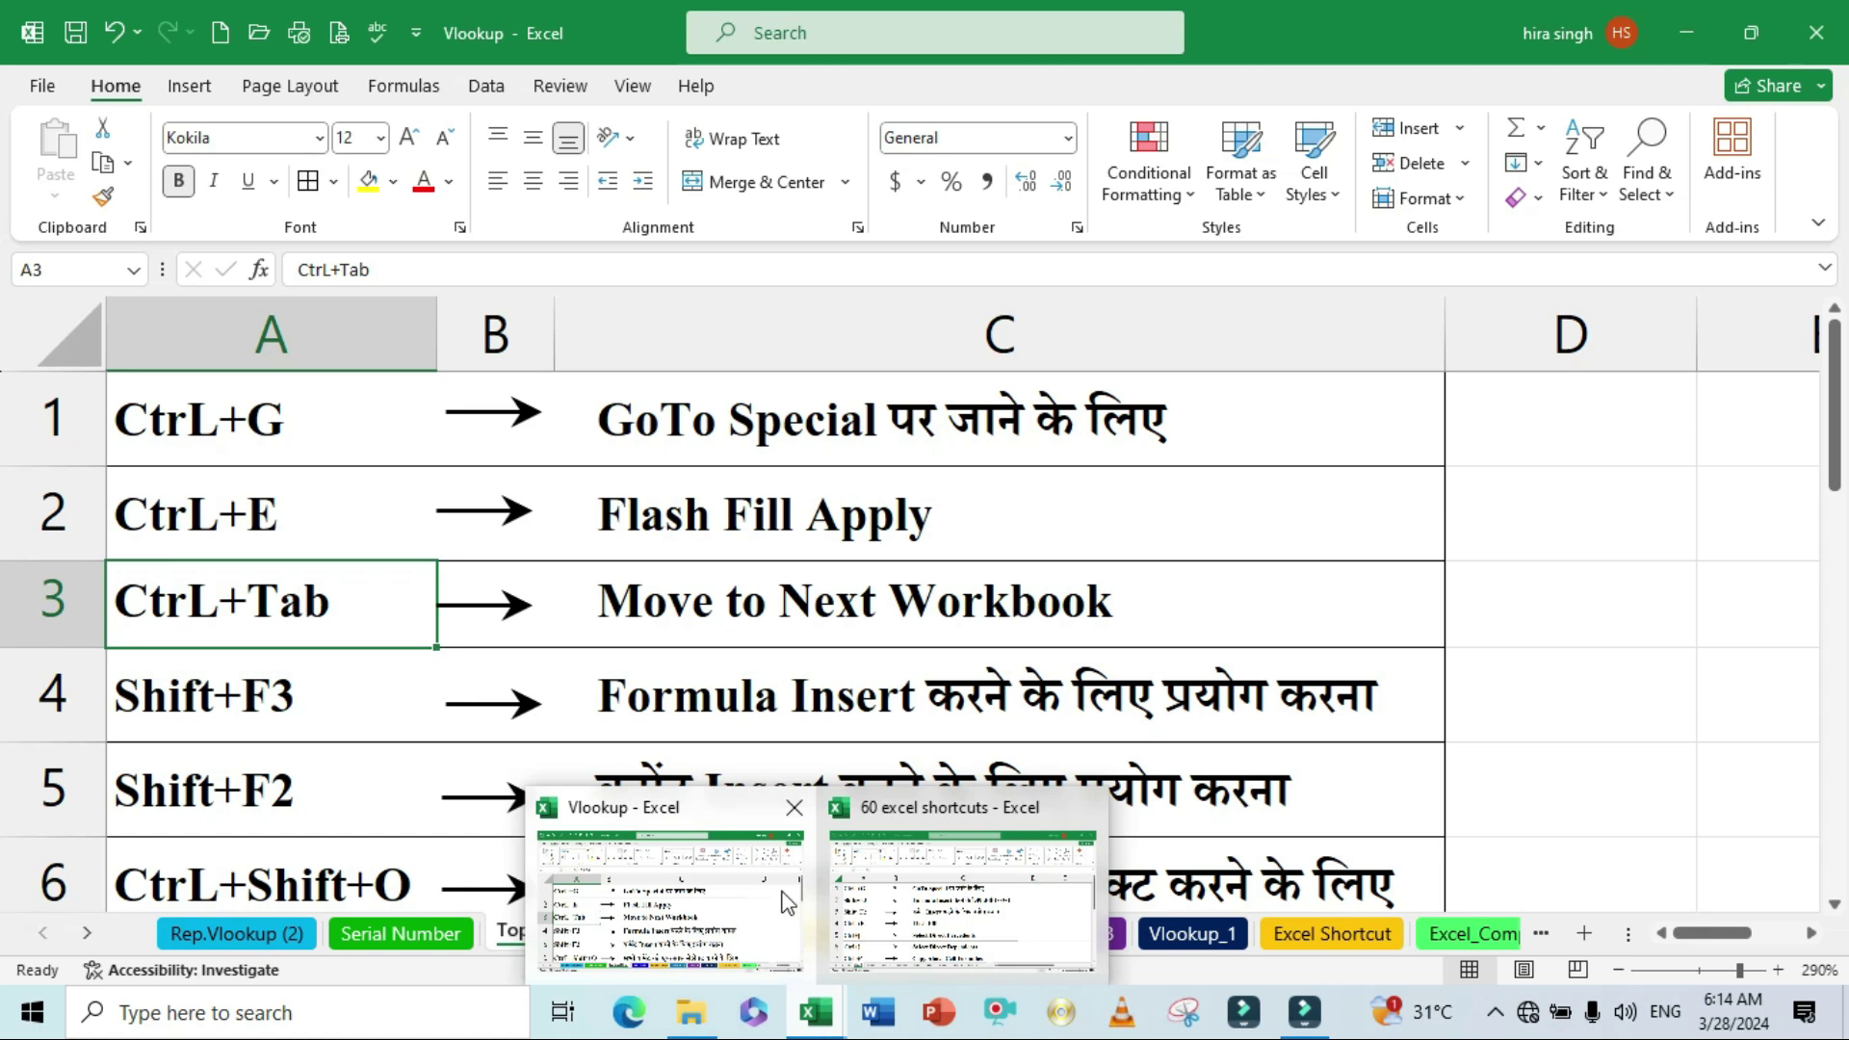
mouse_move(1009, 847)
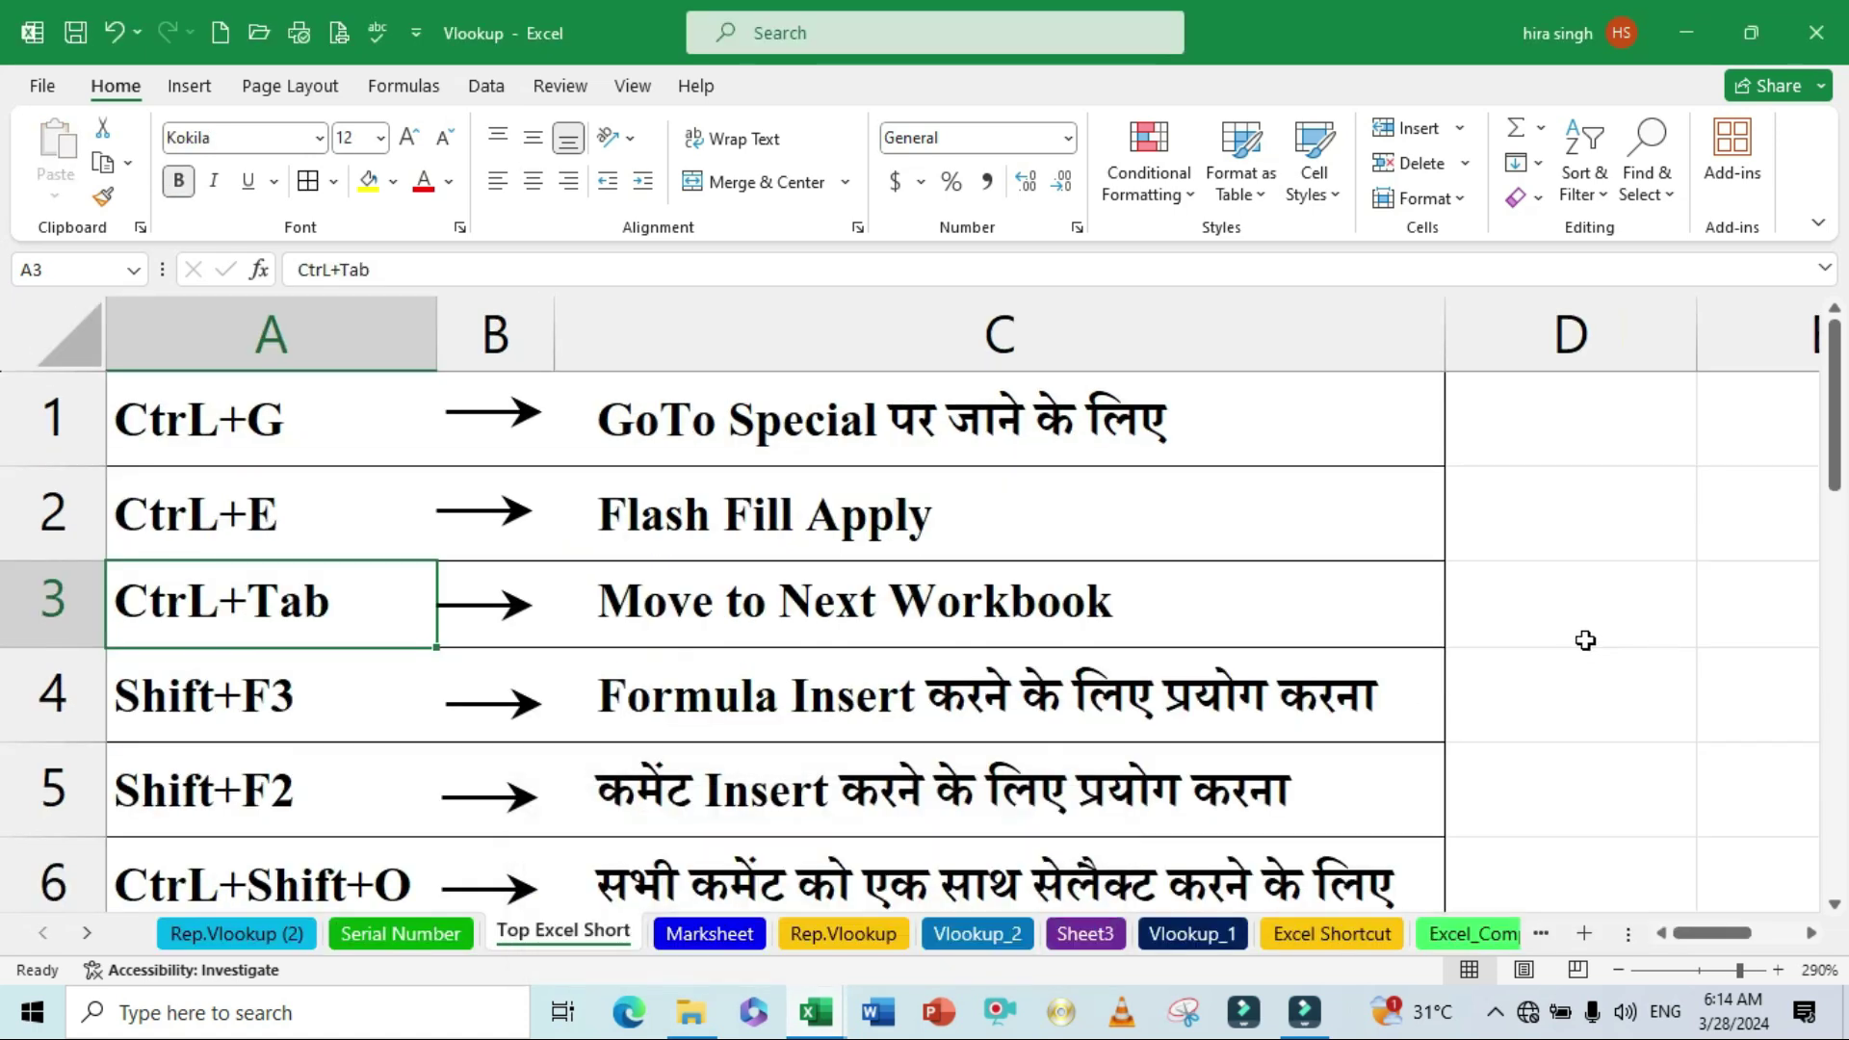
Step: Select D3 and switch back and forth between the Vlookup and 60 excel shortcuts workbooks, finishing in Vlookup
left_click(1579, 642)
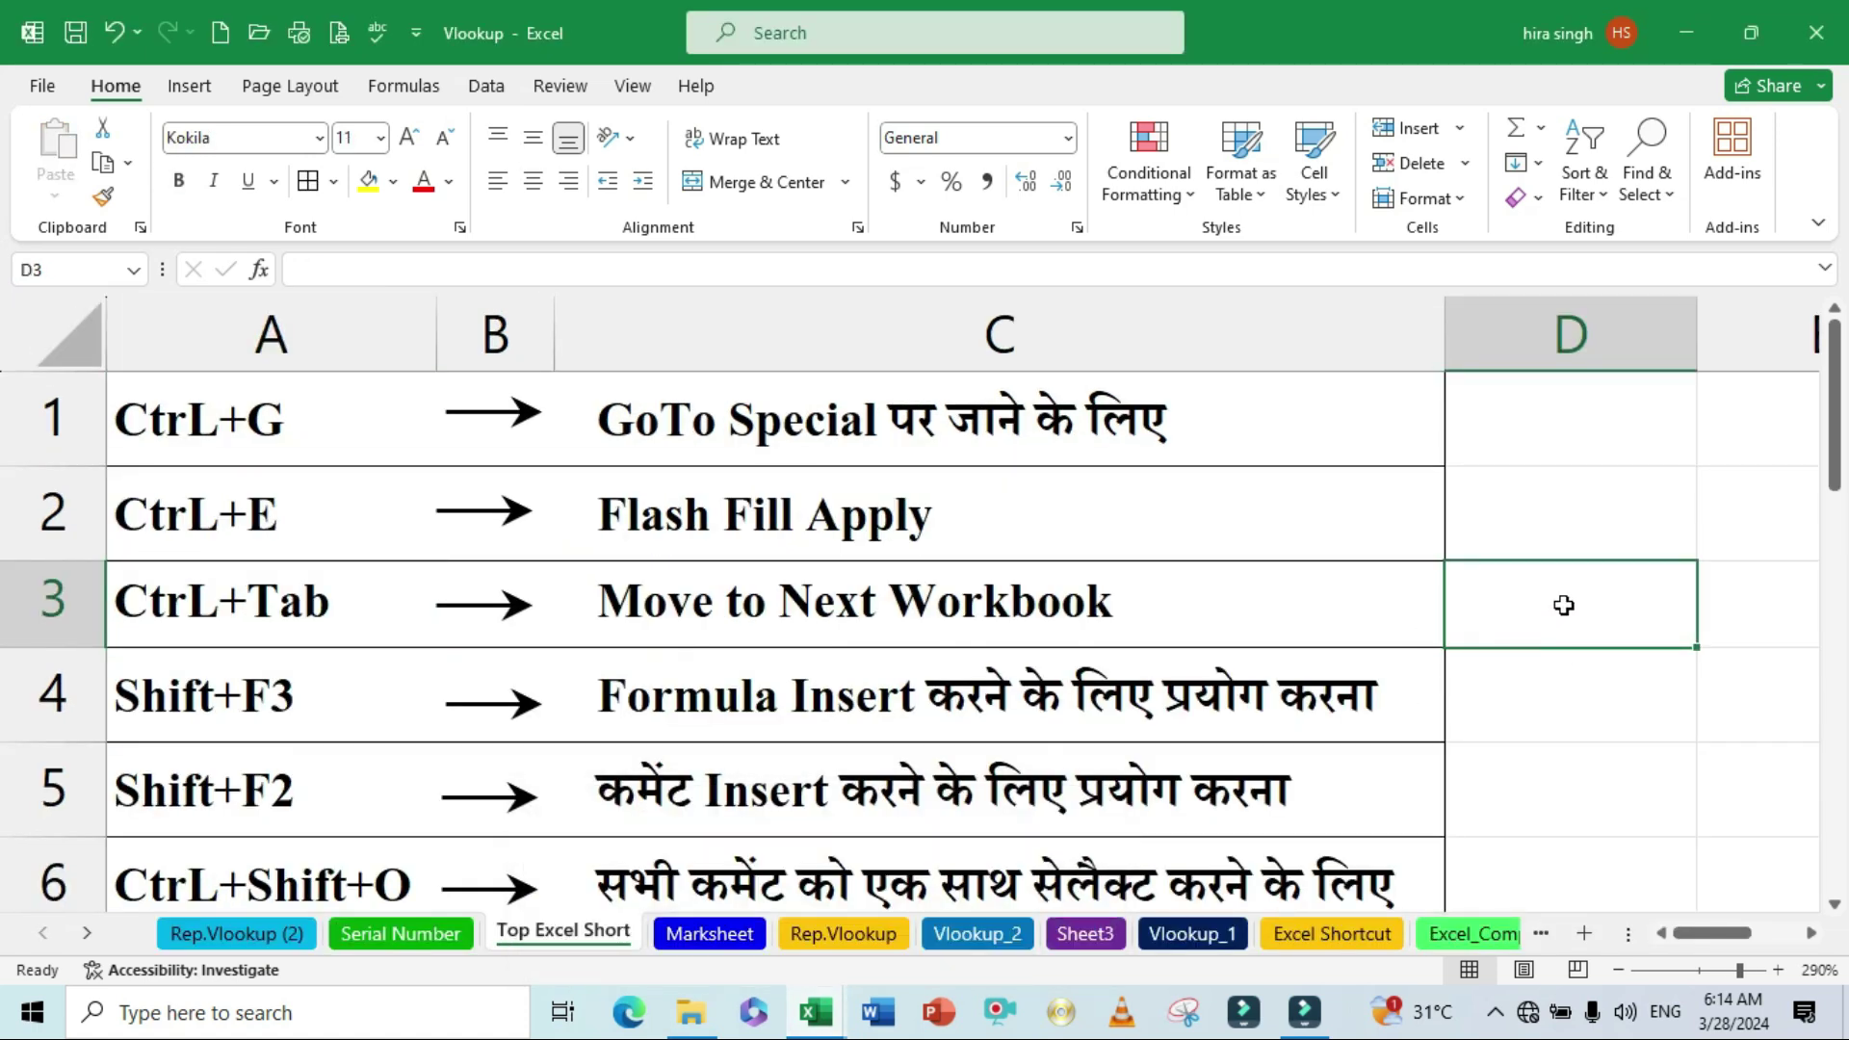
key("ctrl+Tab")
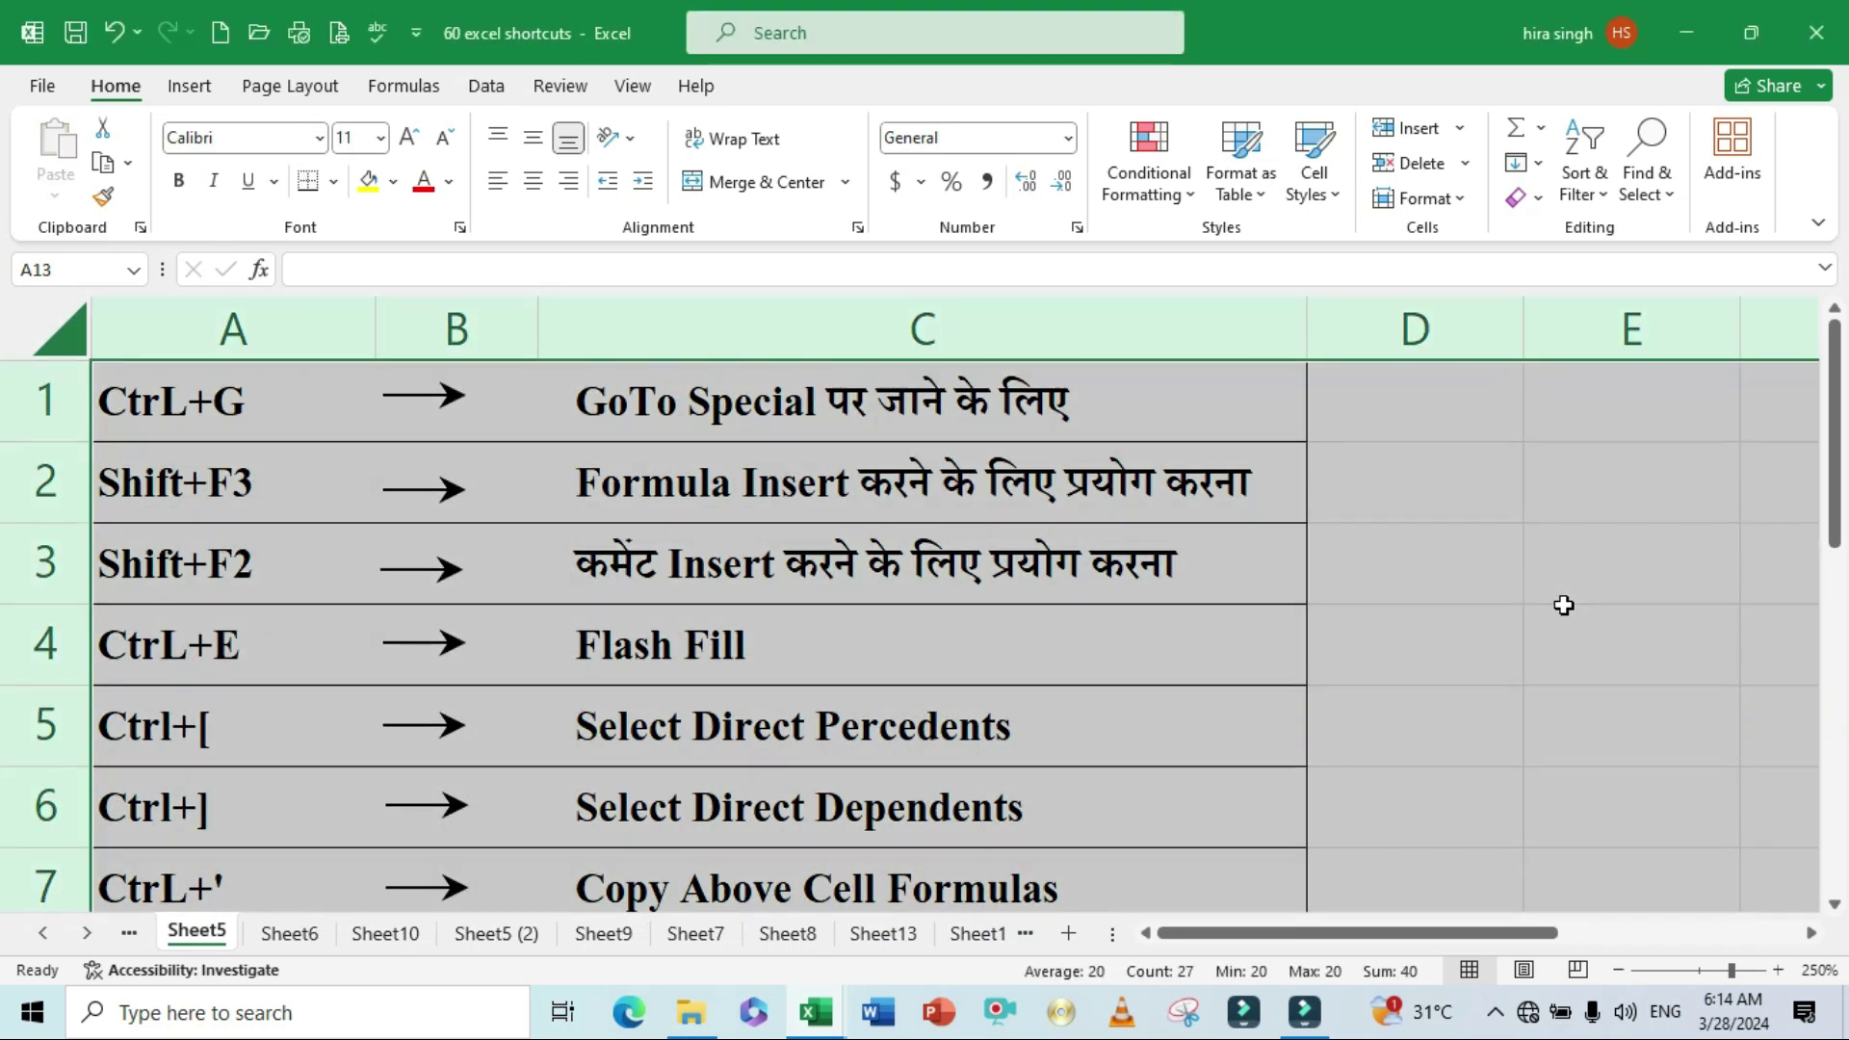
key("ctrl+Tab")
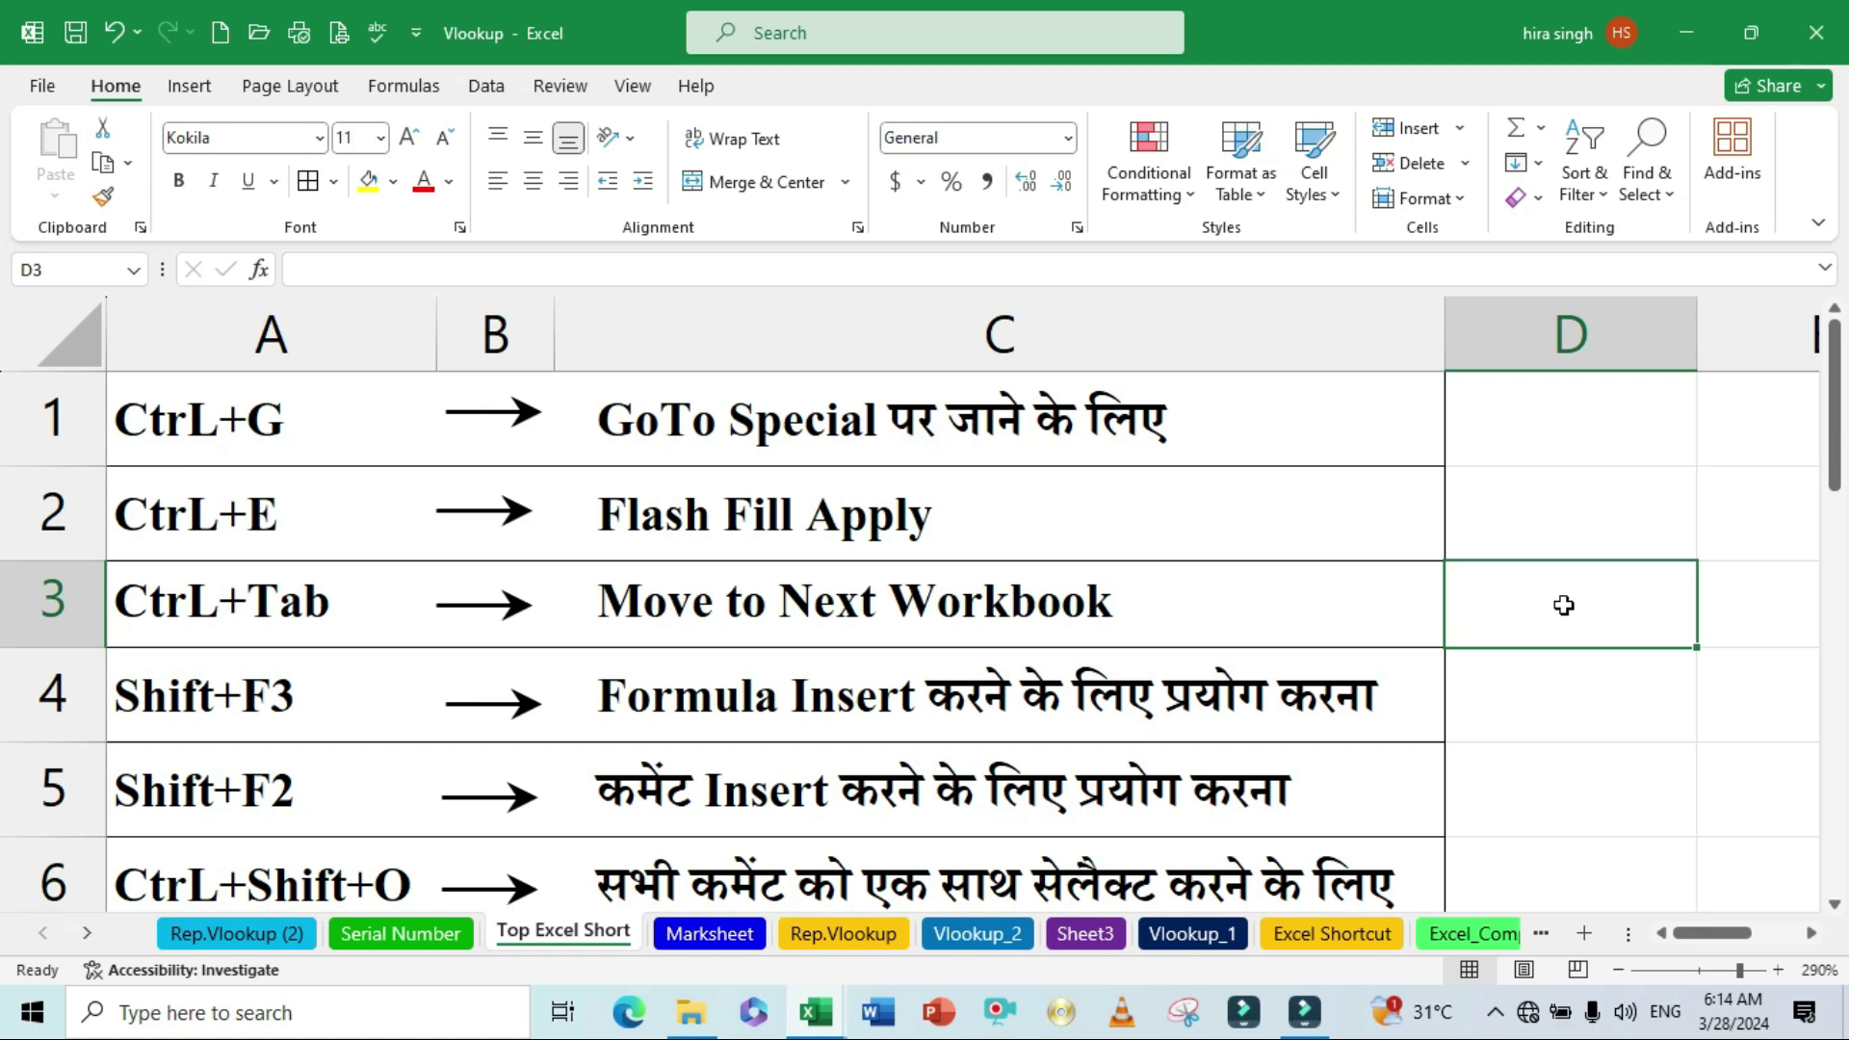
key("ctrl+Tab")
key("ctrl+a")
key("ctrl+Tab")
Step: Select the Formula Insert entry in A4 of Top Excel Short, and clear the Total values in H4:H12 of Marksheet
left_click(306, 683)
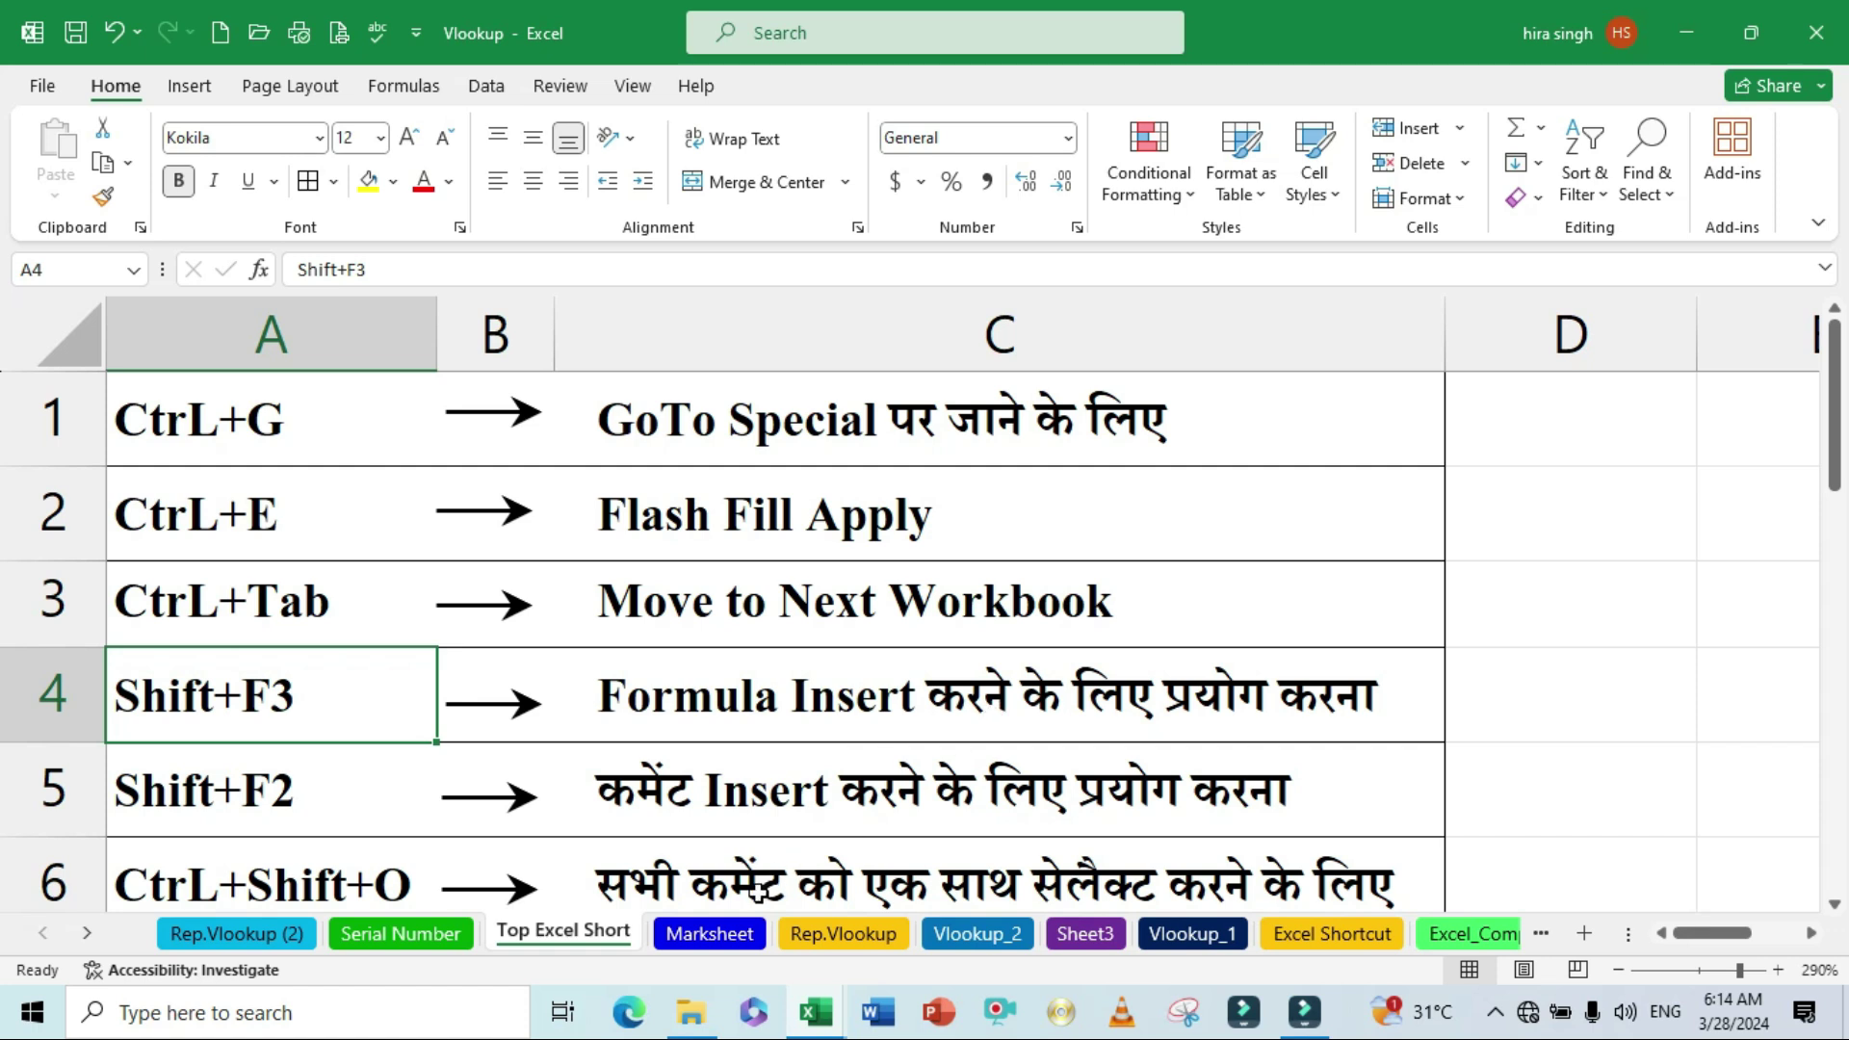
left_click(735, 932)
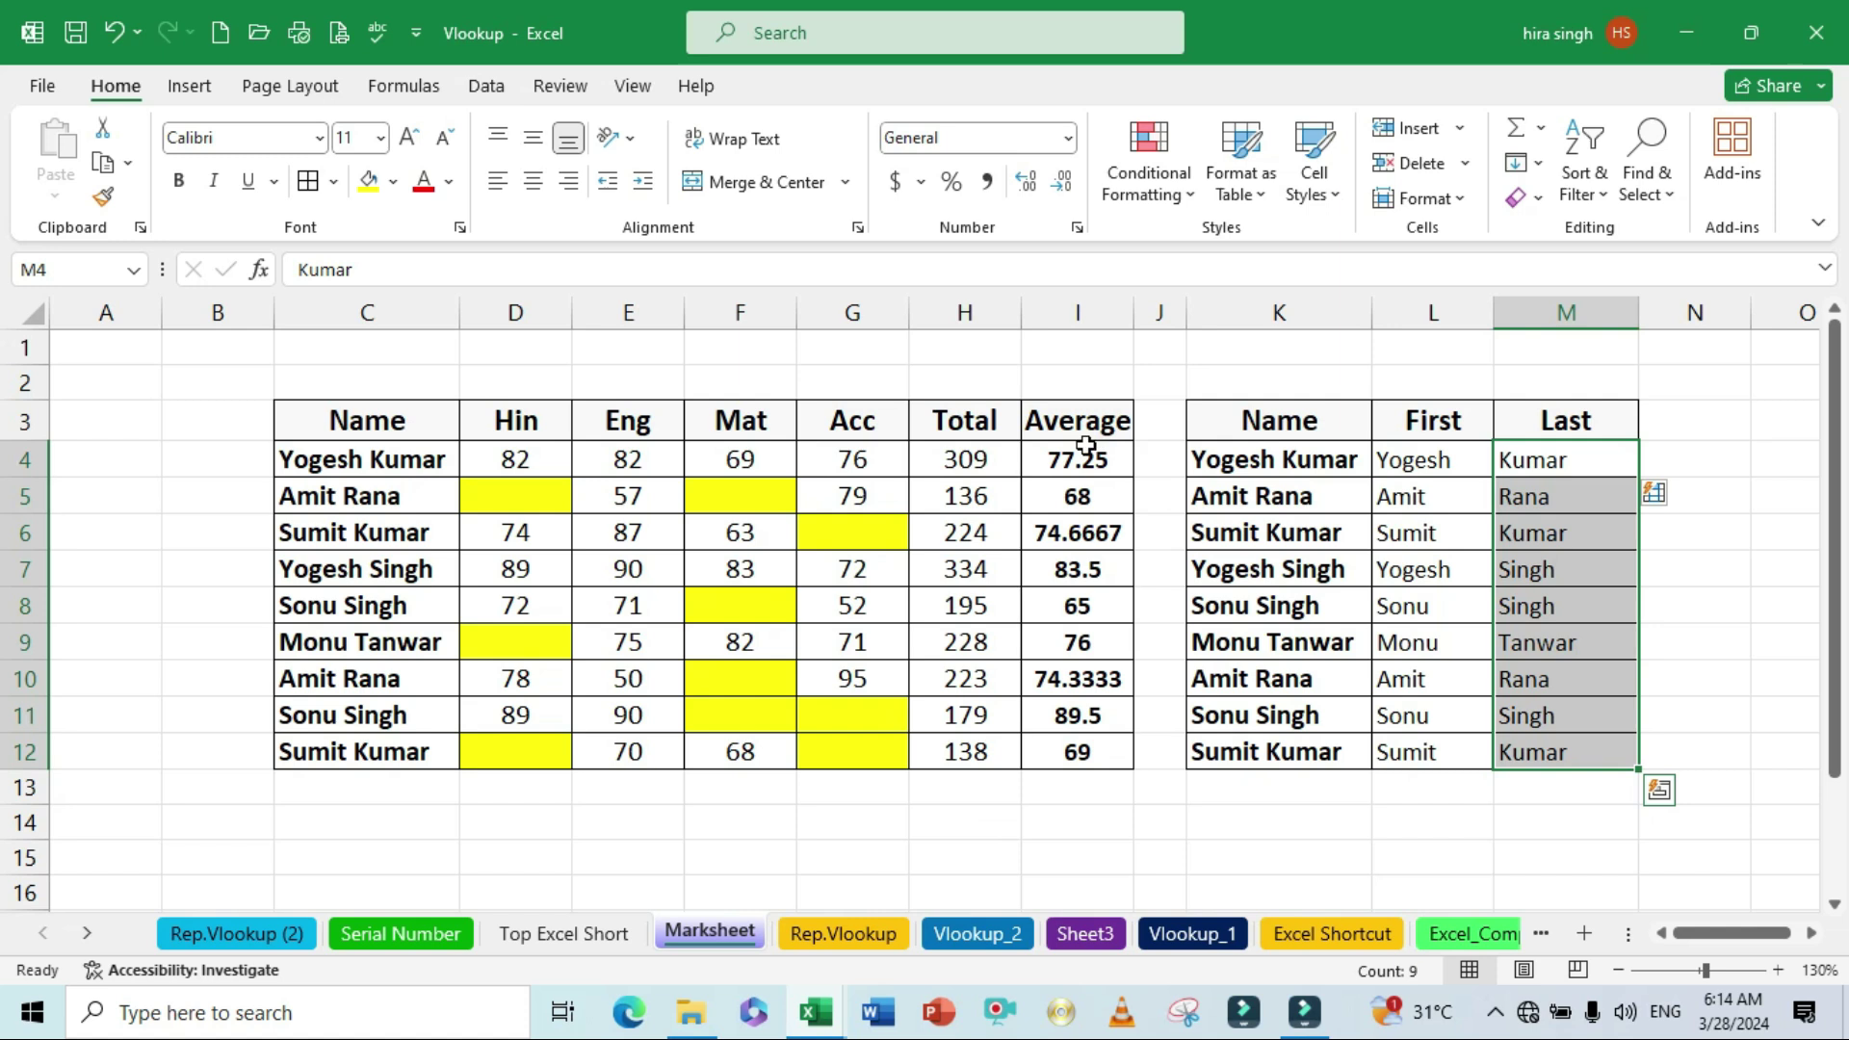
left_click_drag(971, 460, 971, 742)
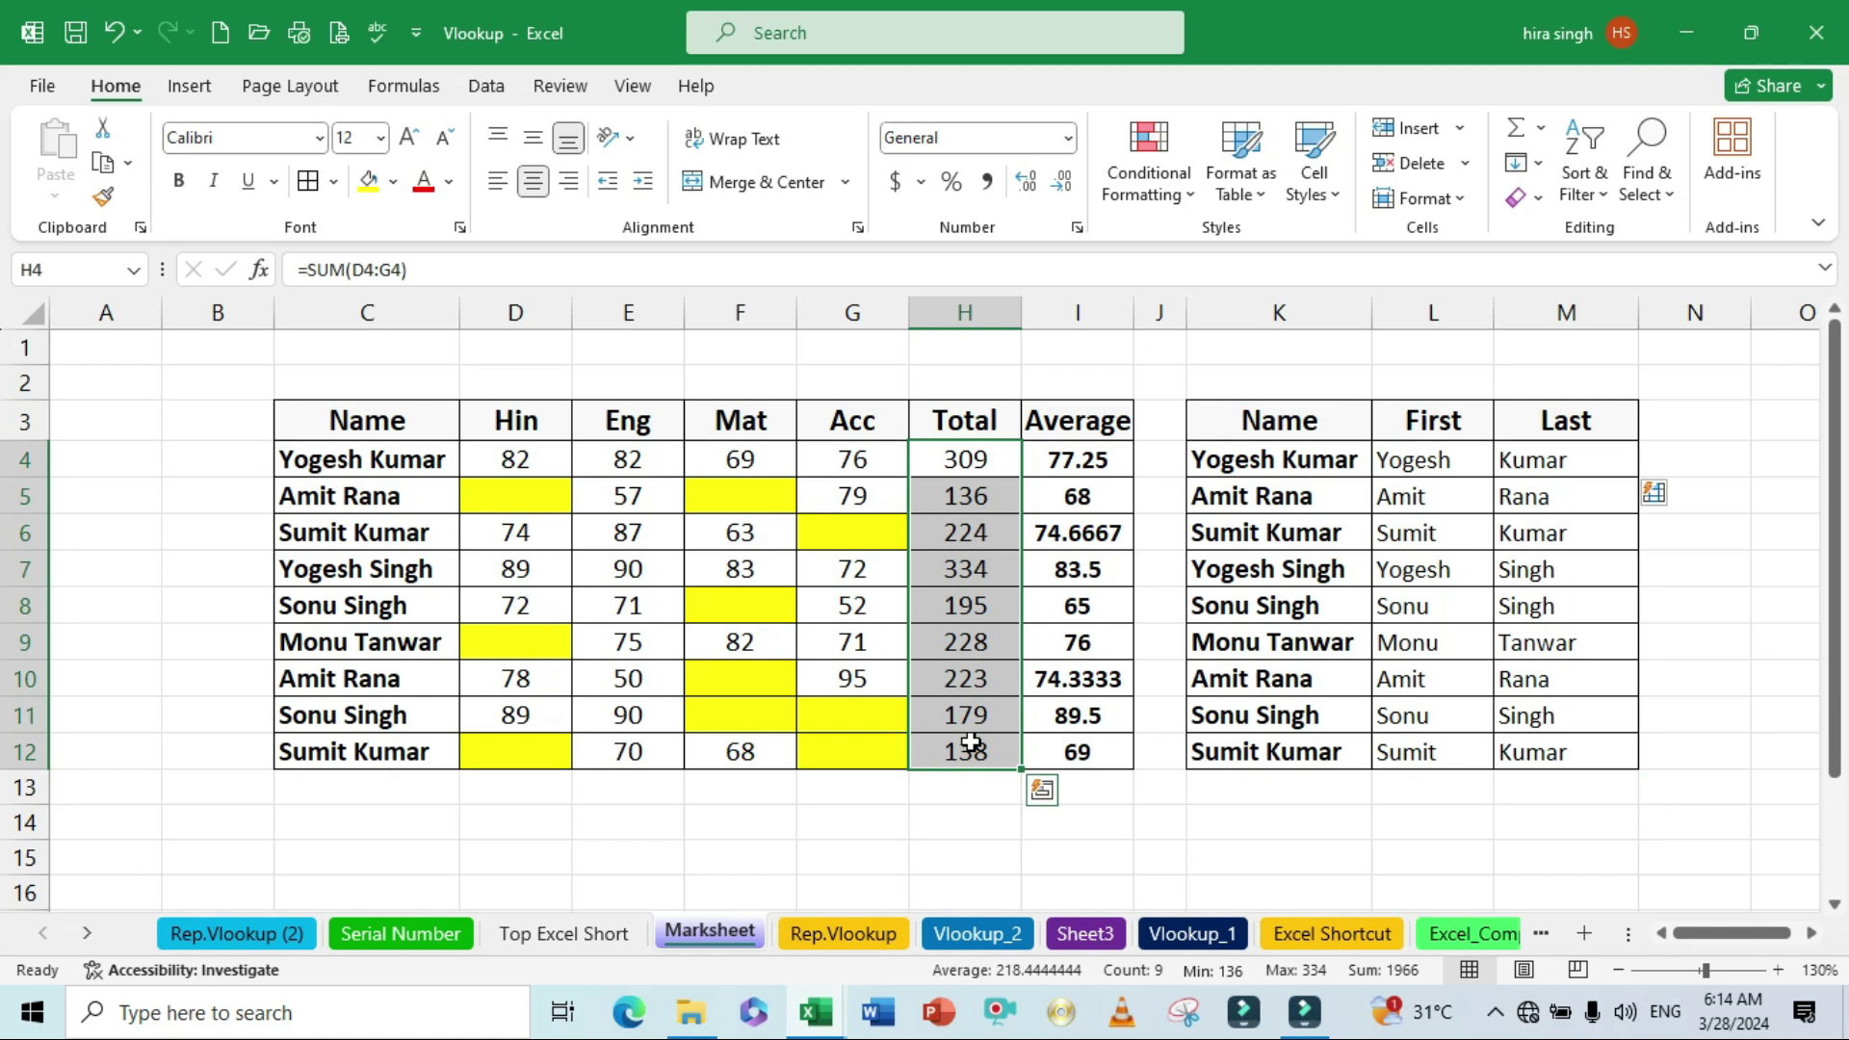
key("Delete")
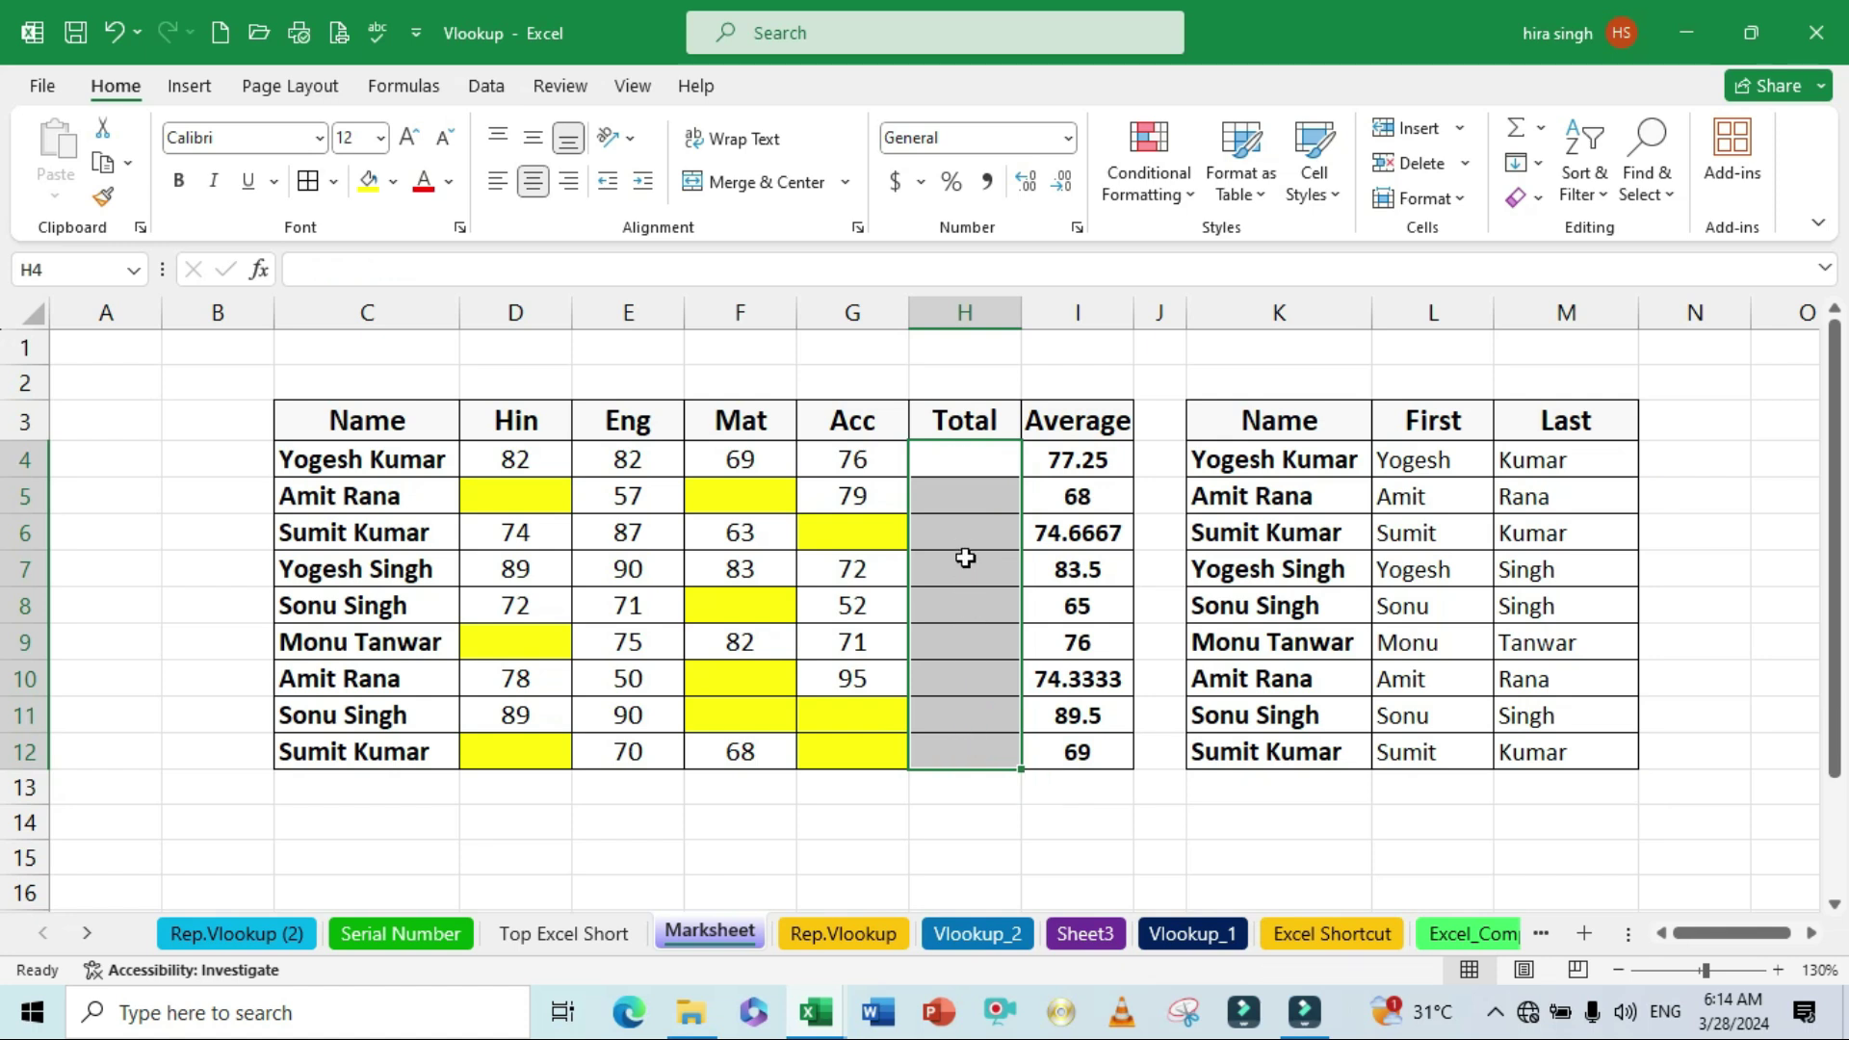
key("shift+F3")
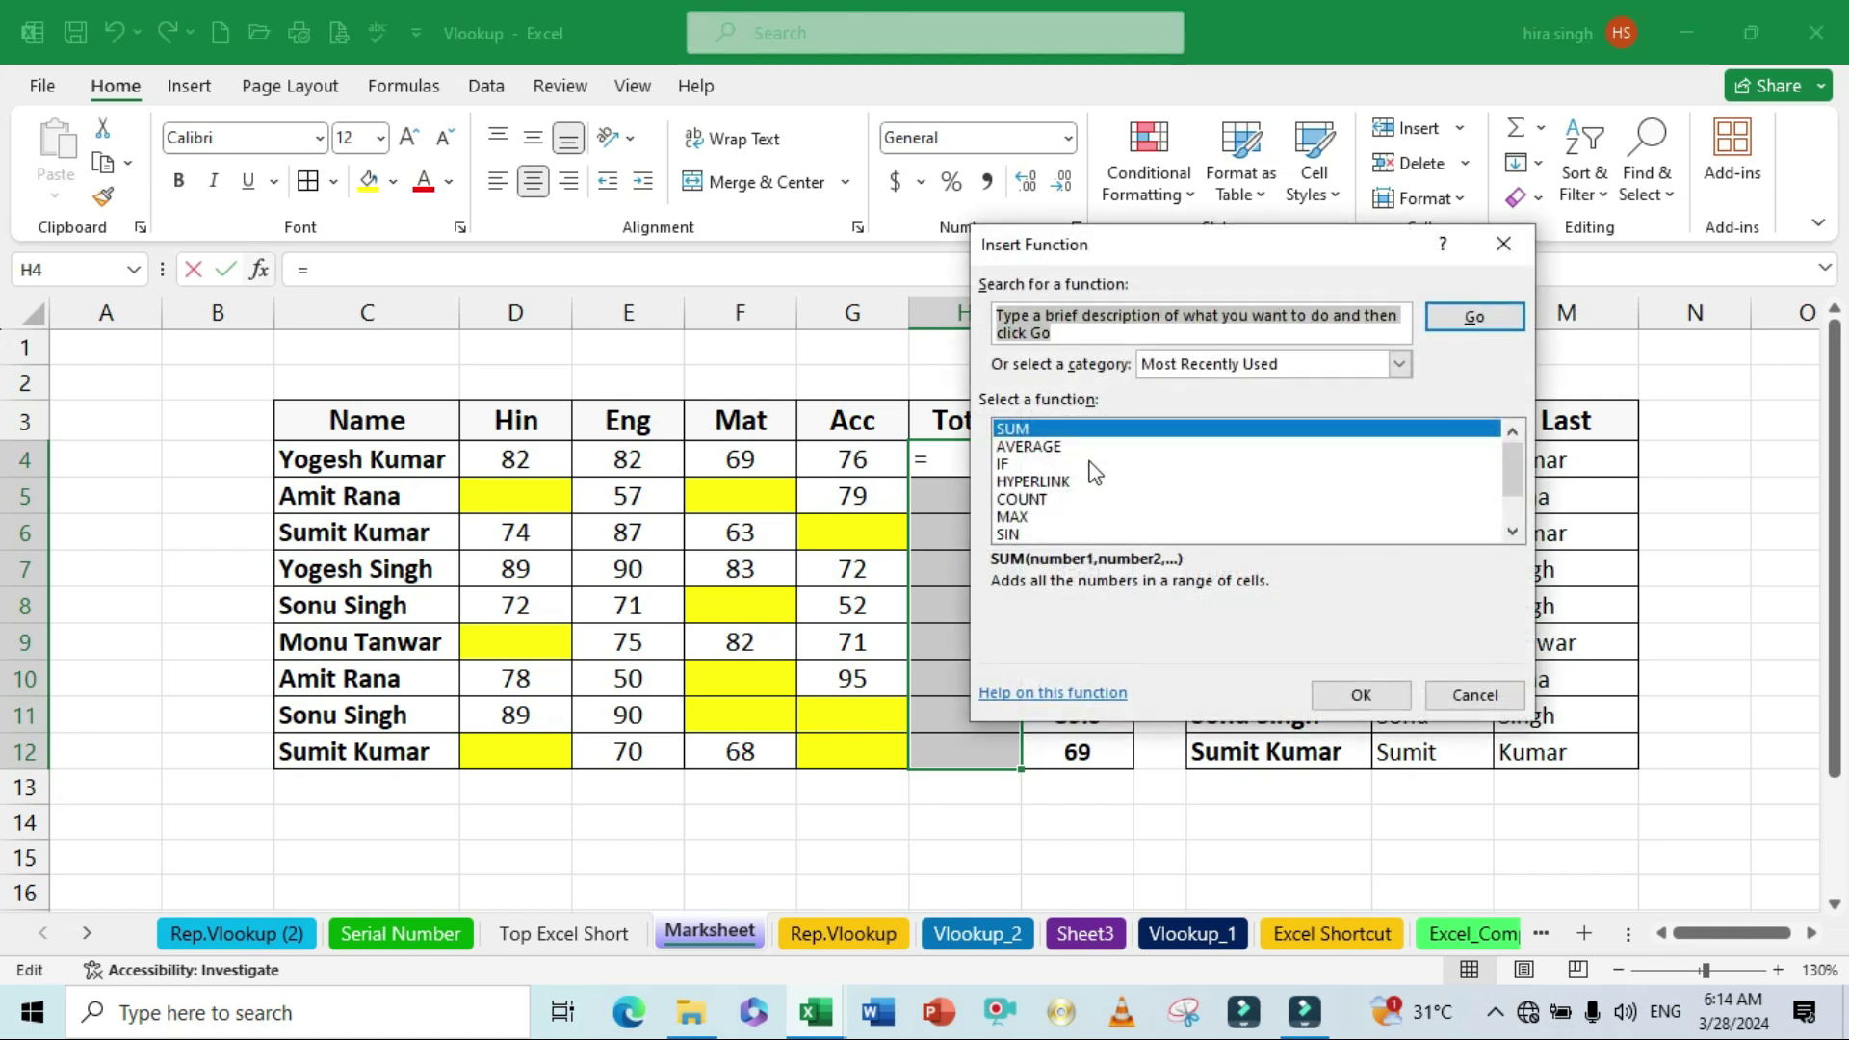
left_click_drag(1212, 238, 471, 249)
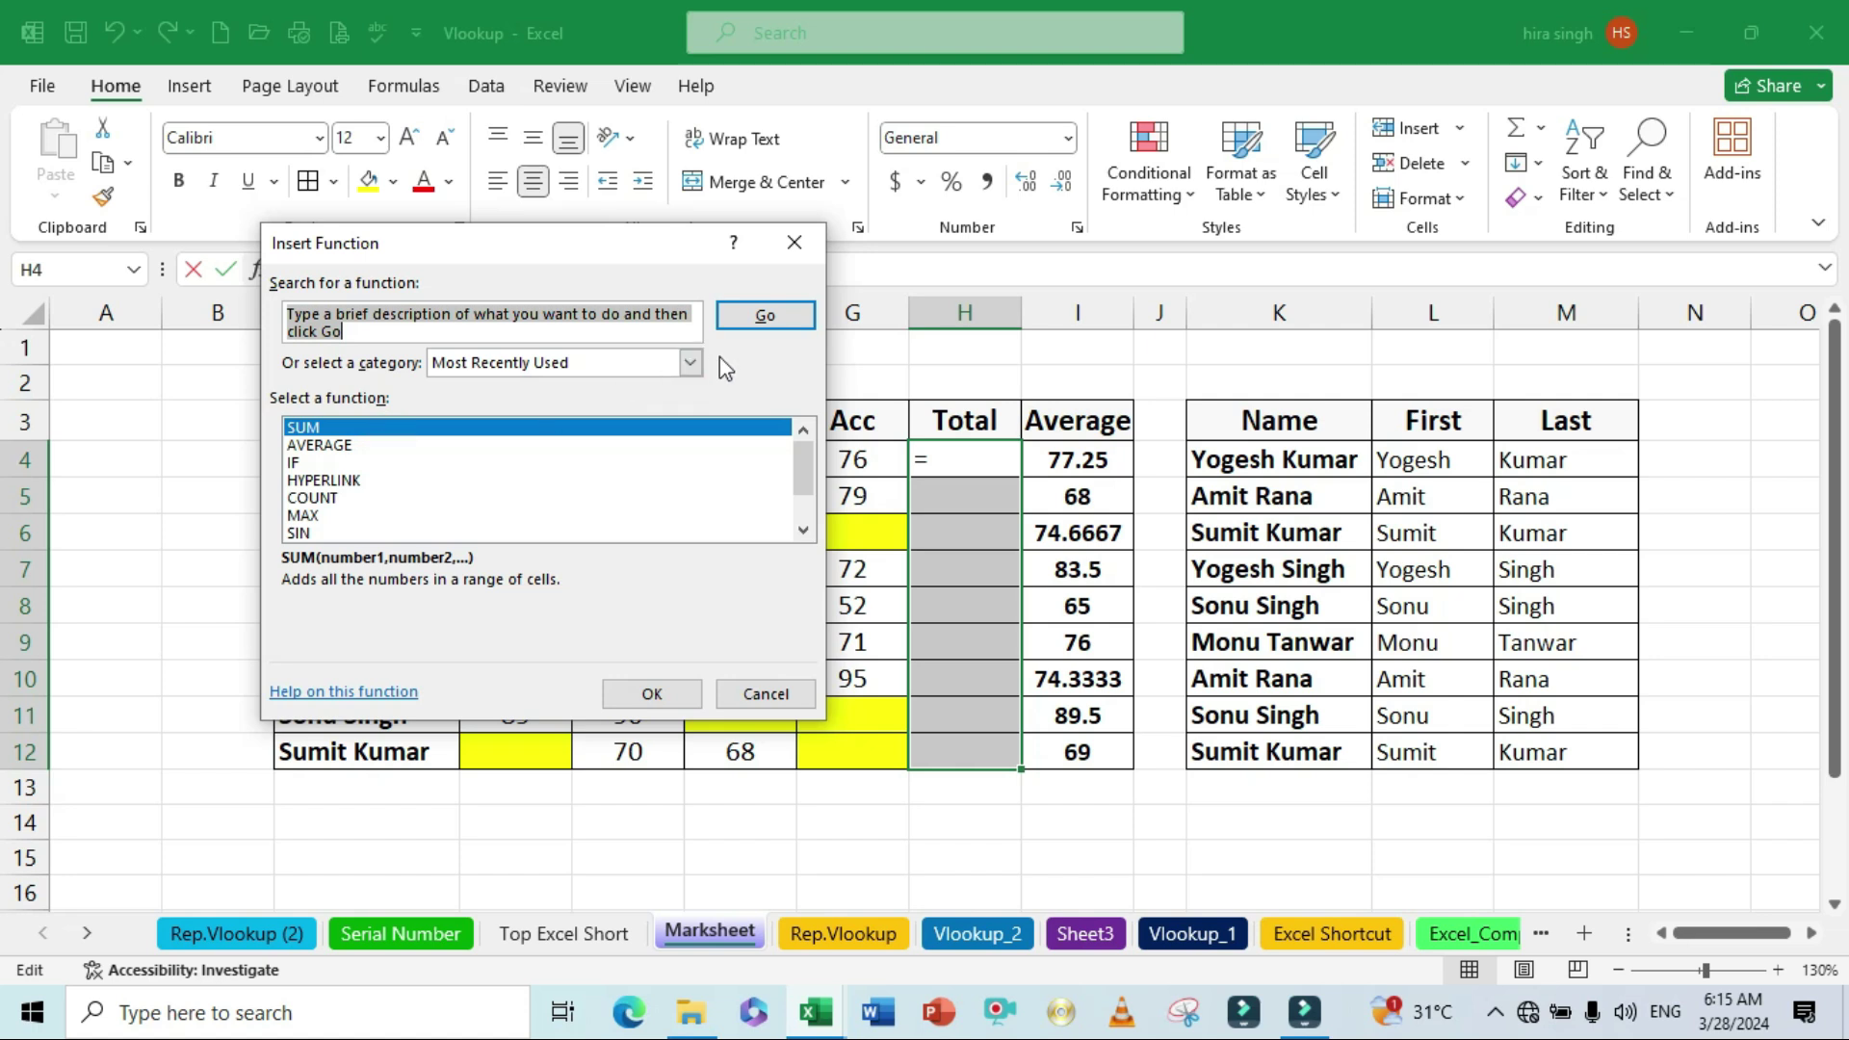
left_click(756, 317)
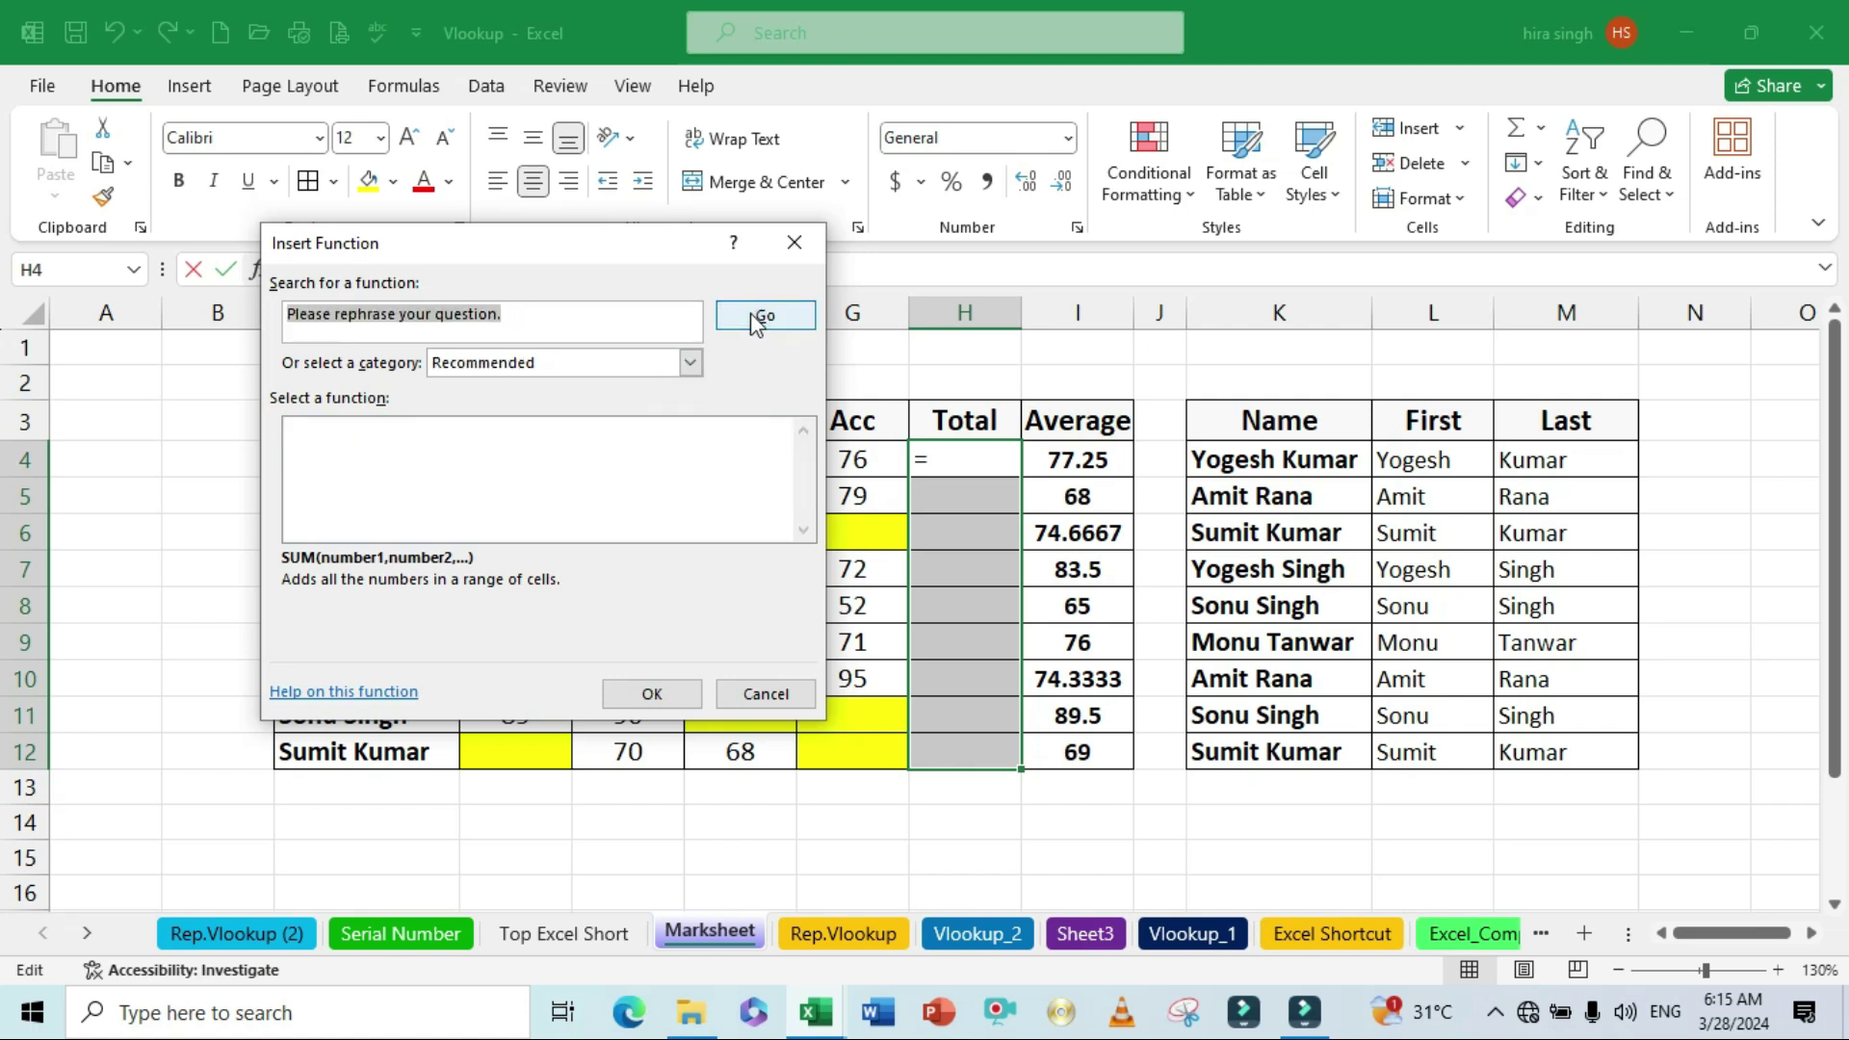
left_click(754, 317)
left_click(760, 699)
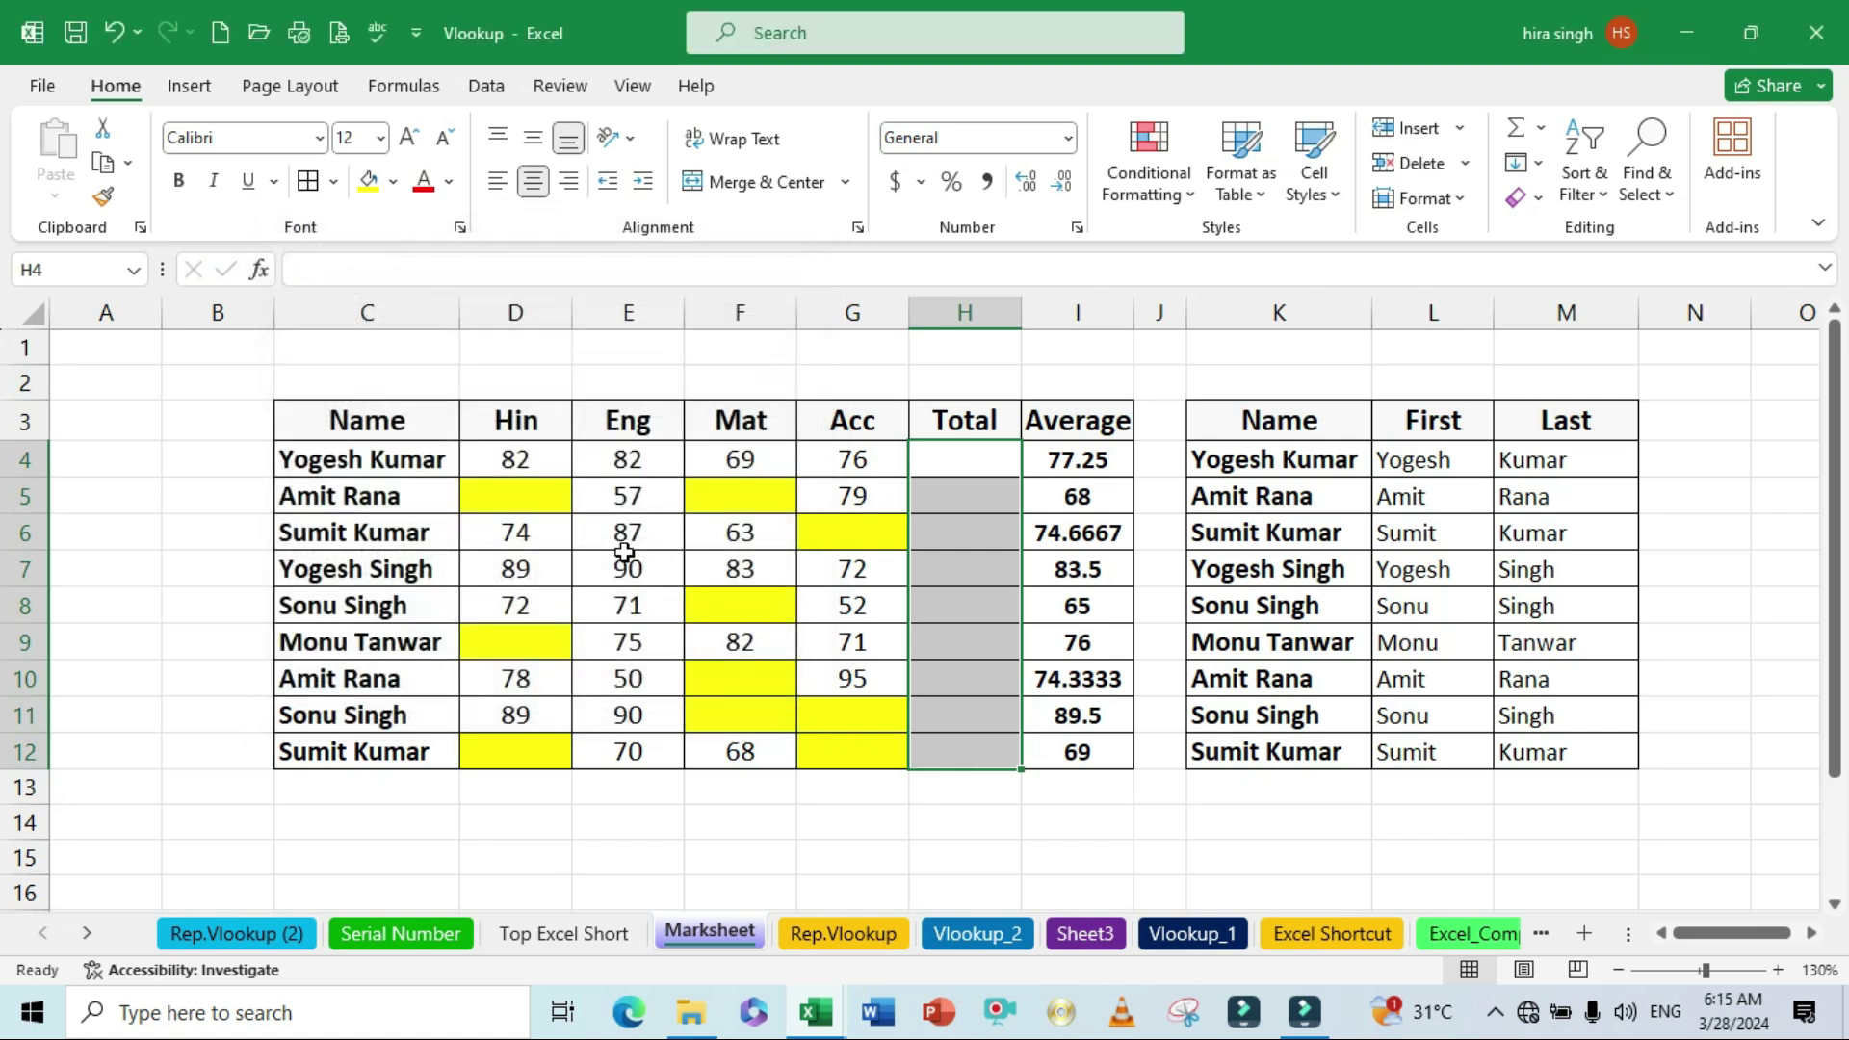
Step: Insert the SUM function in H4 through the Insert Function dialog, with D4:G4 as its Number1 argument
key("shift+F3")
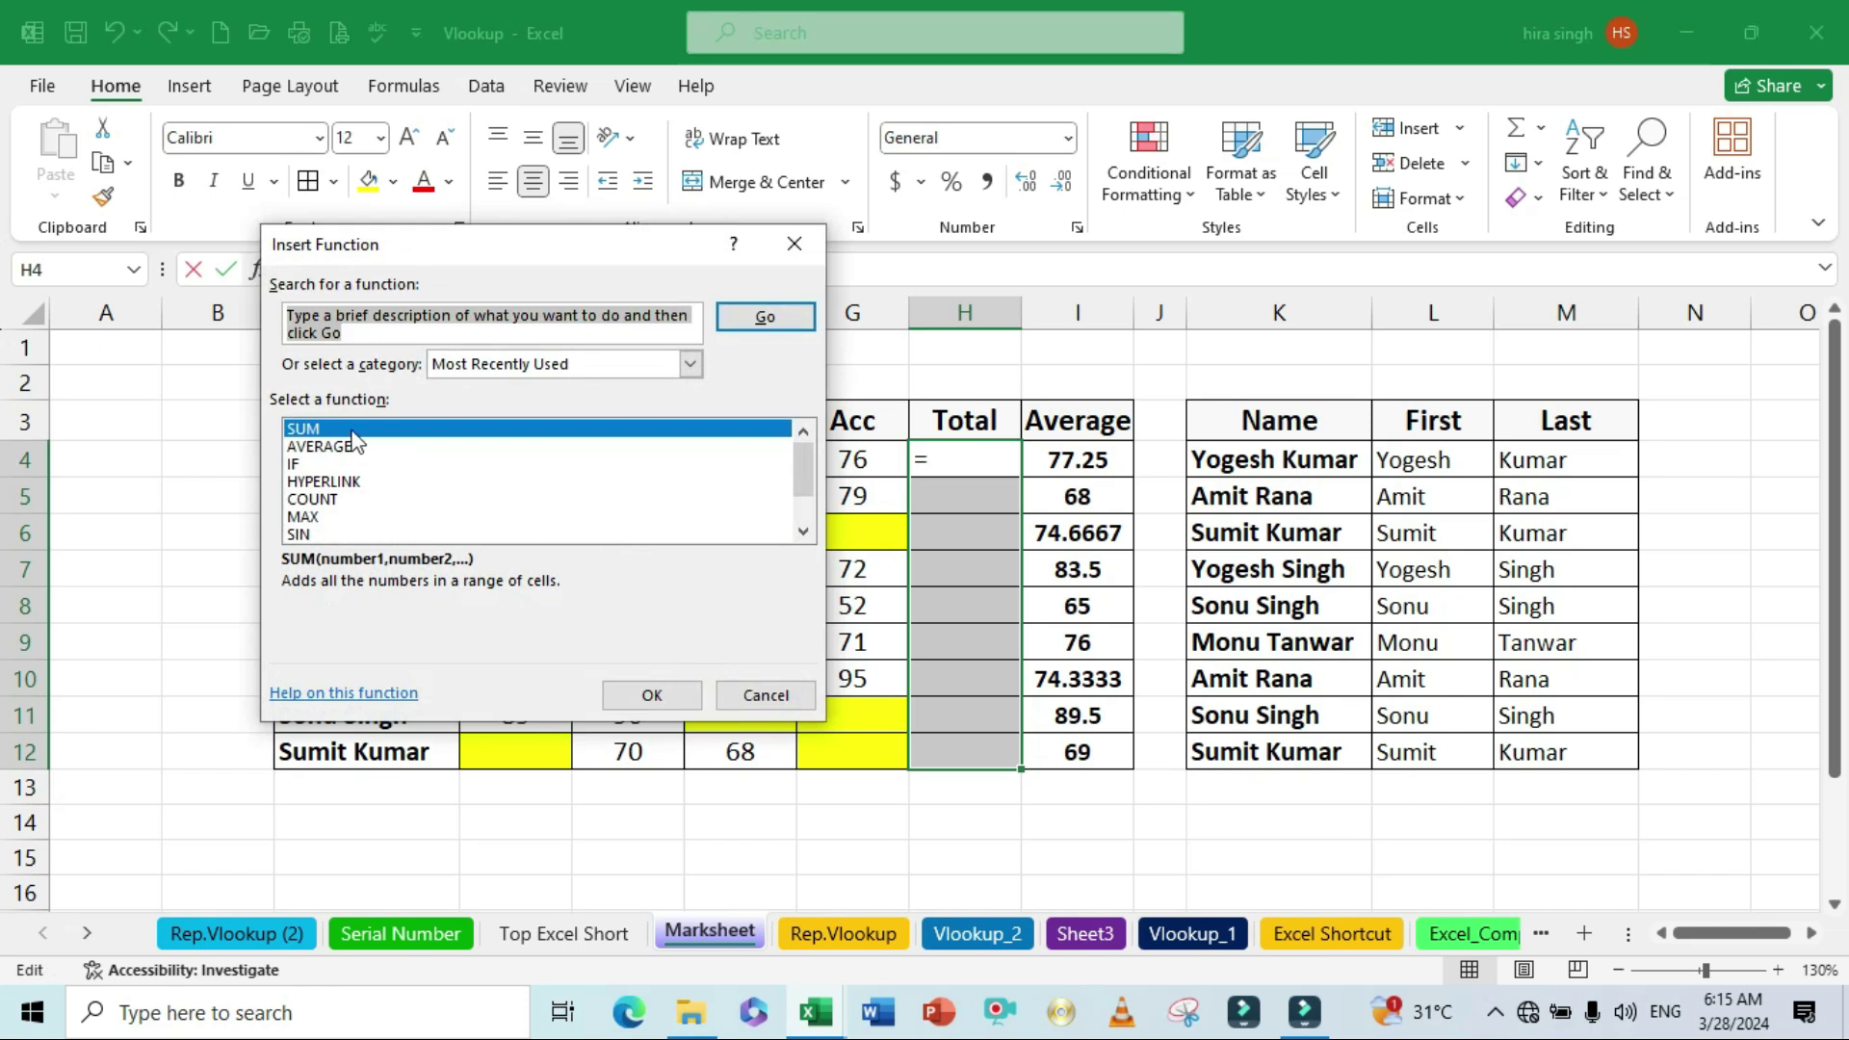
left_click(648, 687)
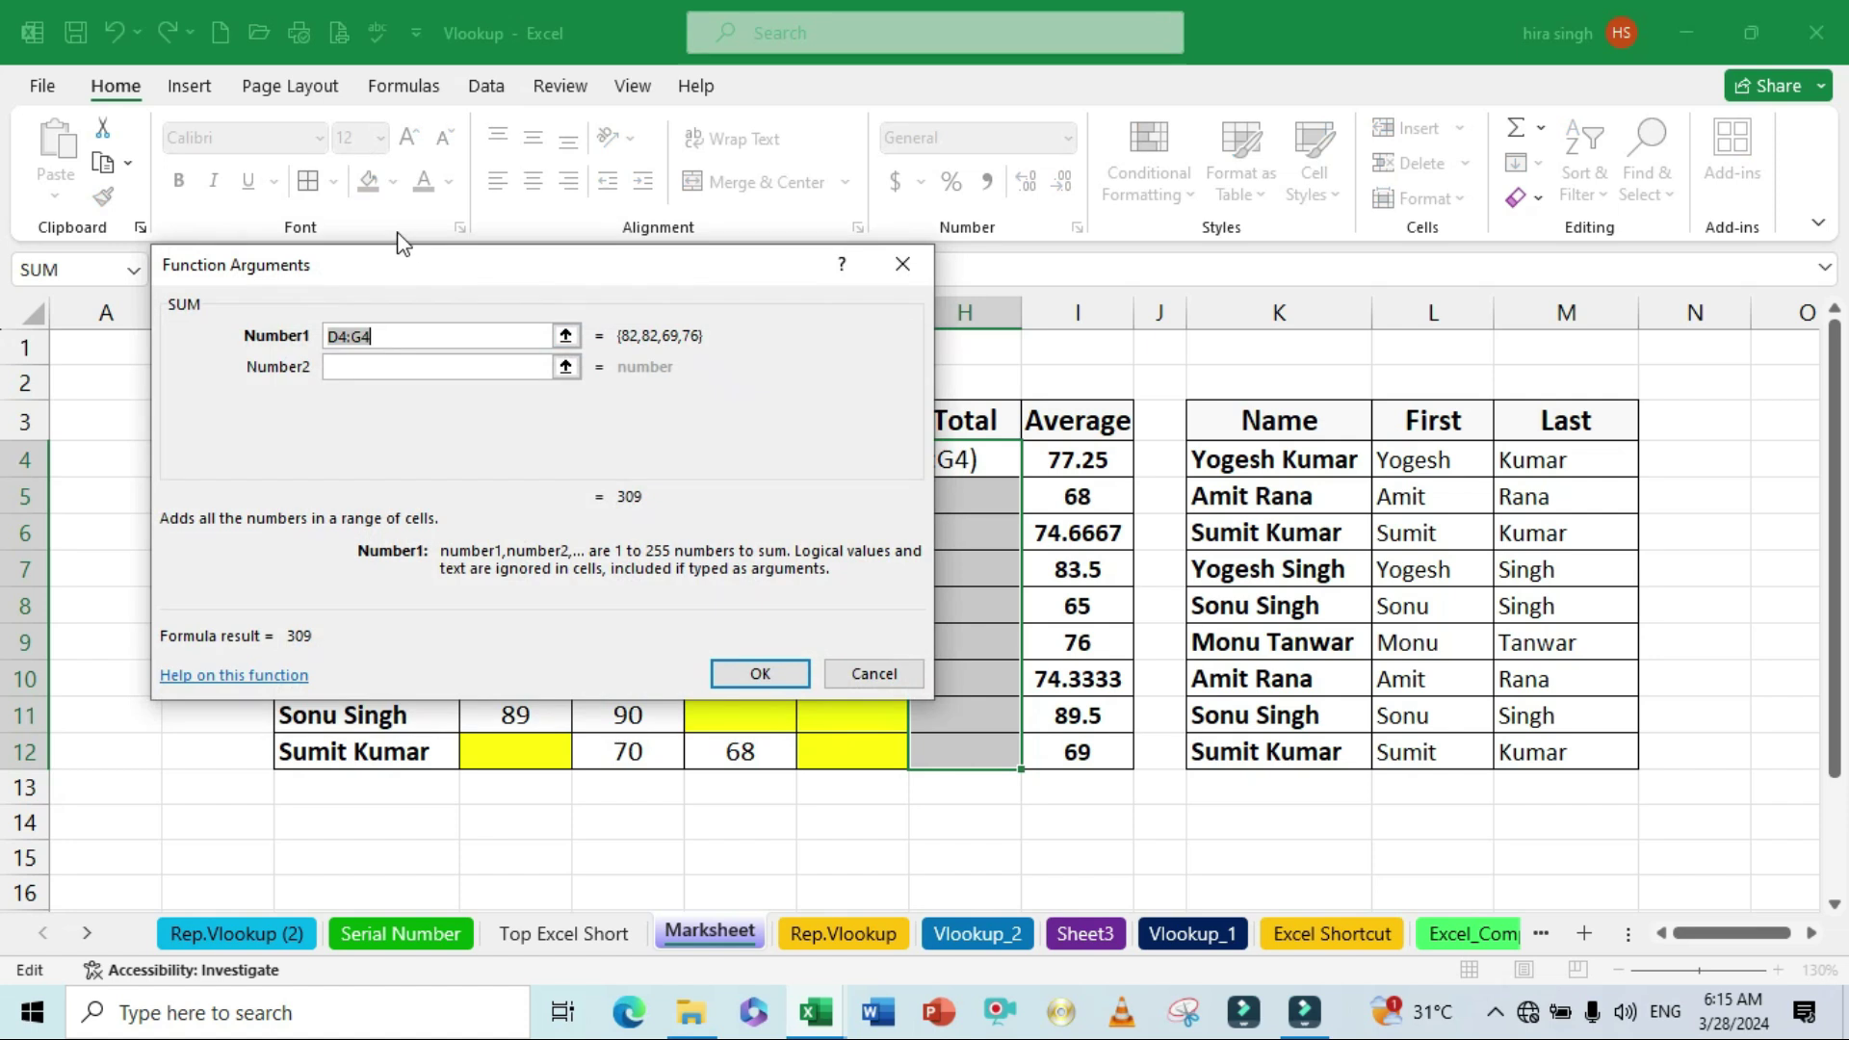
left_click_drag(394, 258, 1211, 240)
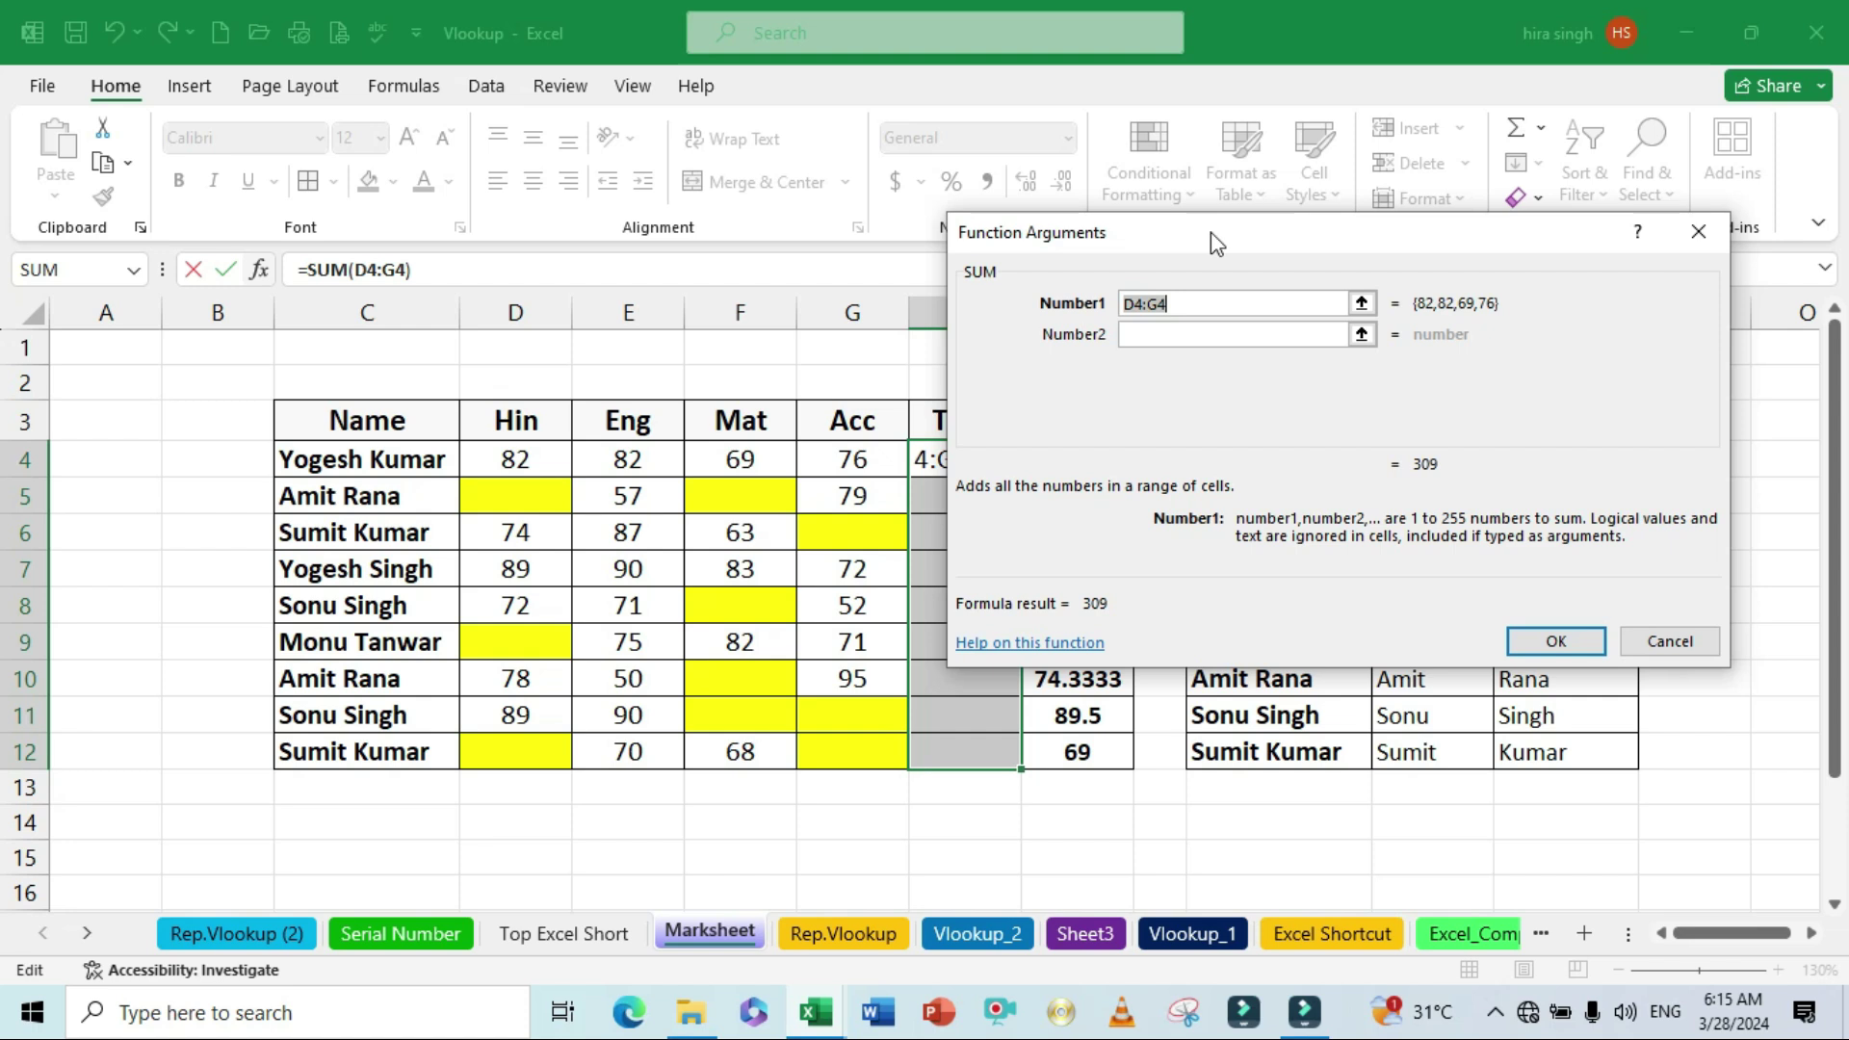
left_click_drag(1264, 231, 1346, 222)
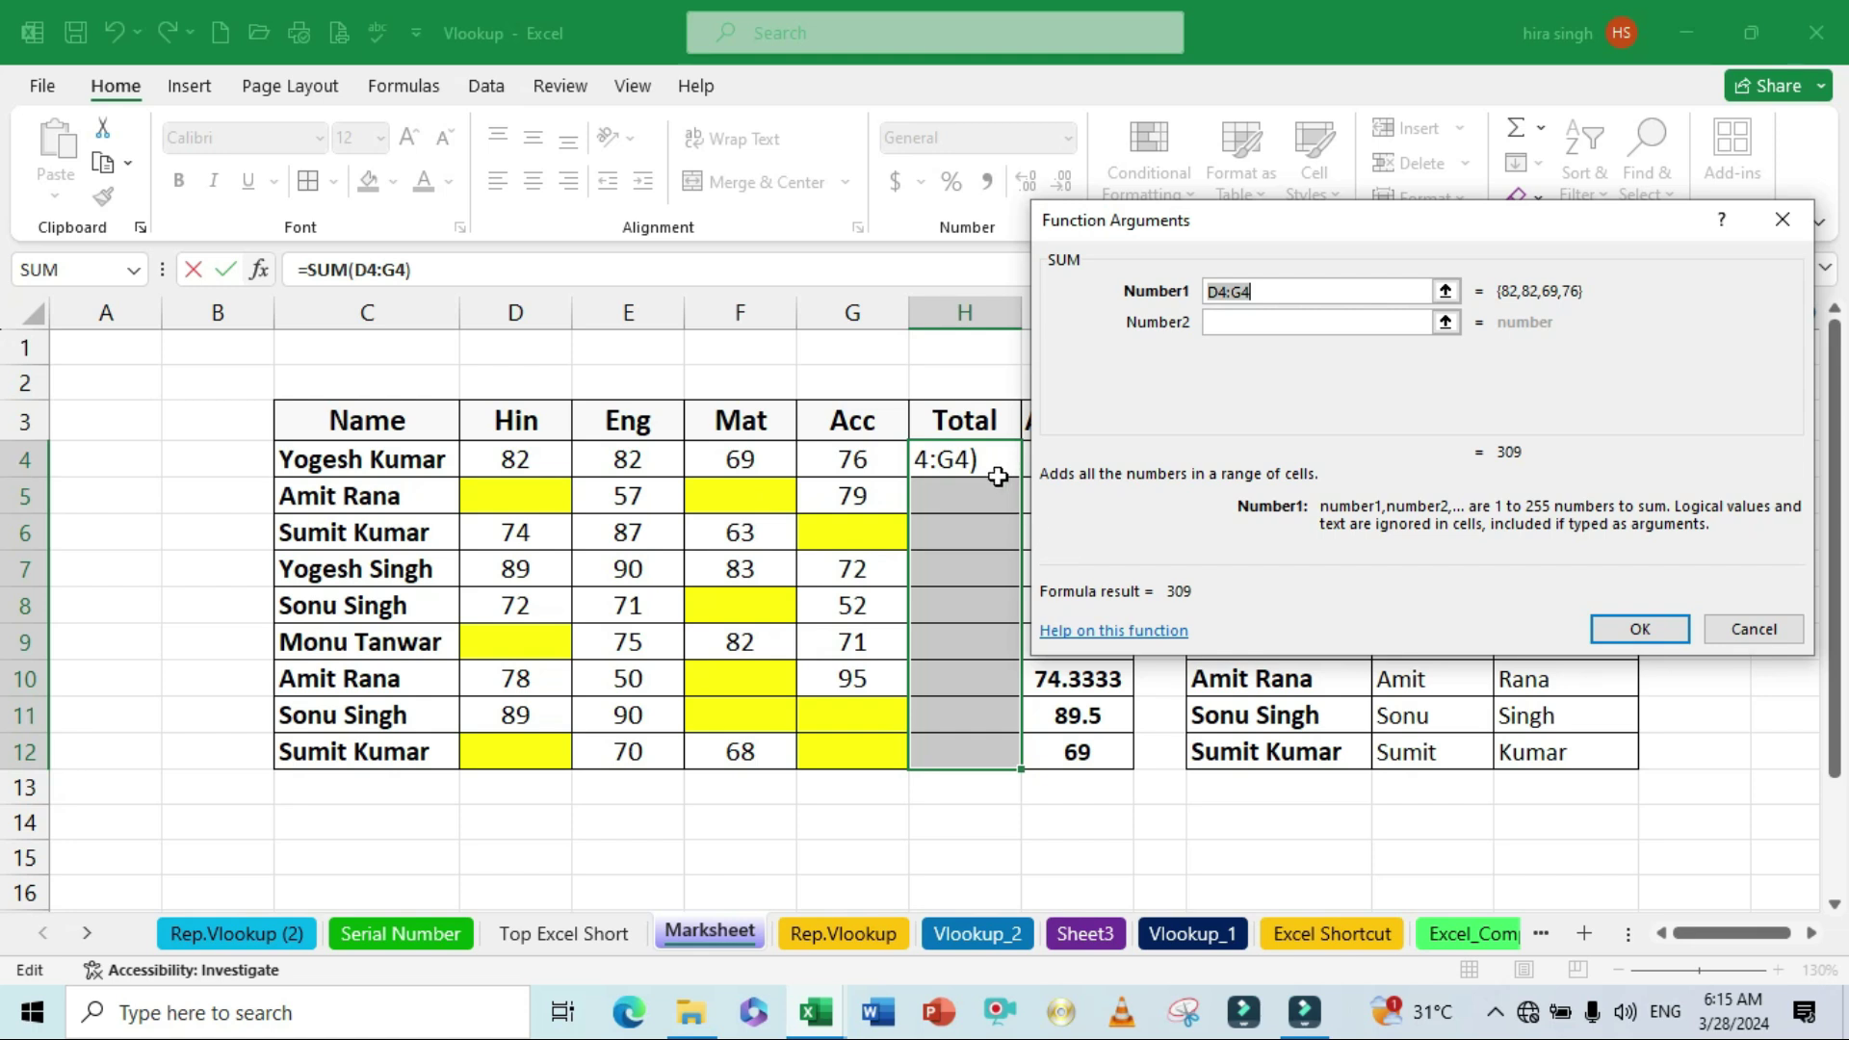
key("BackSpace")
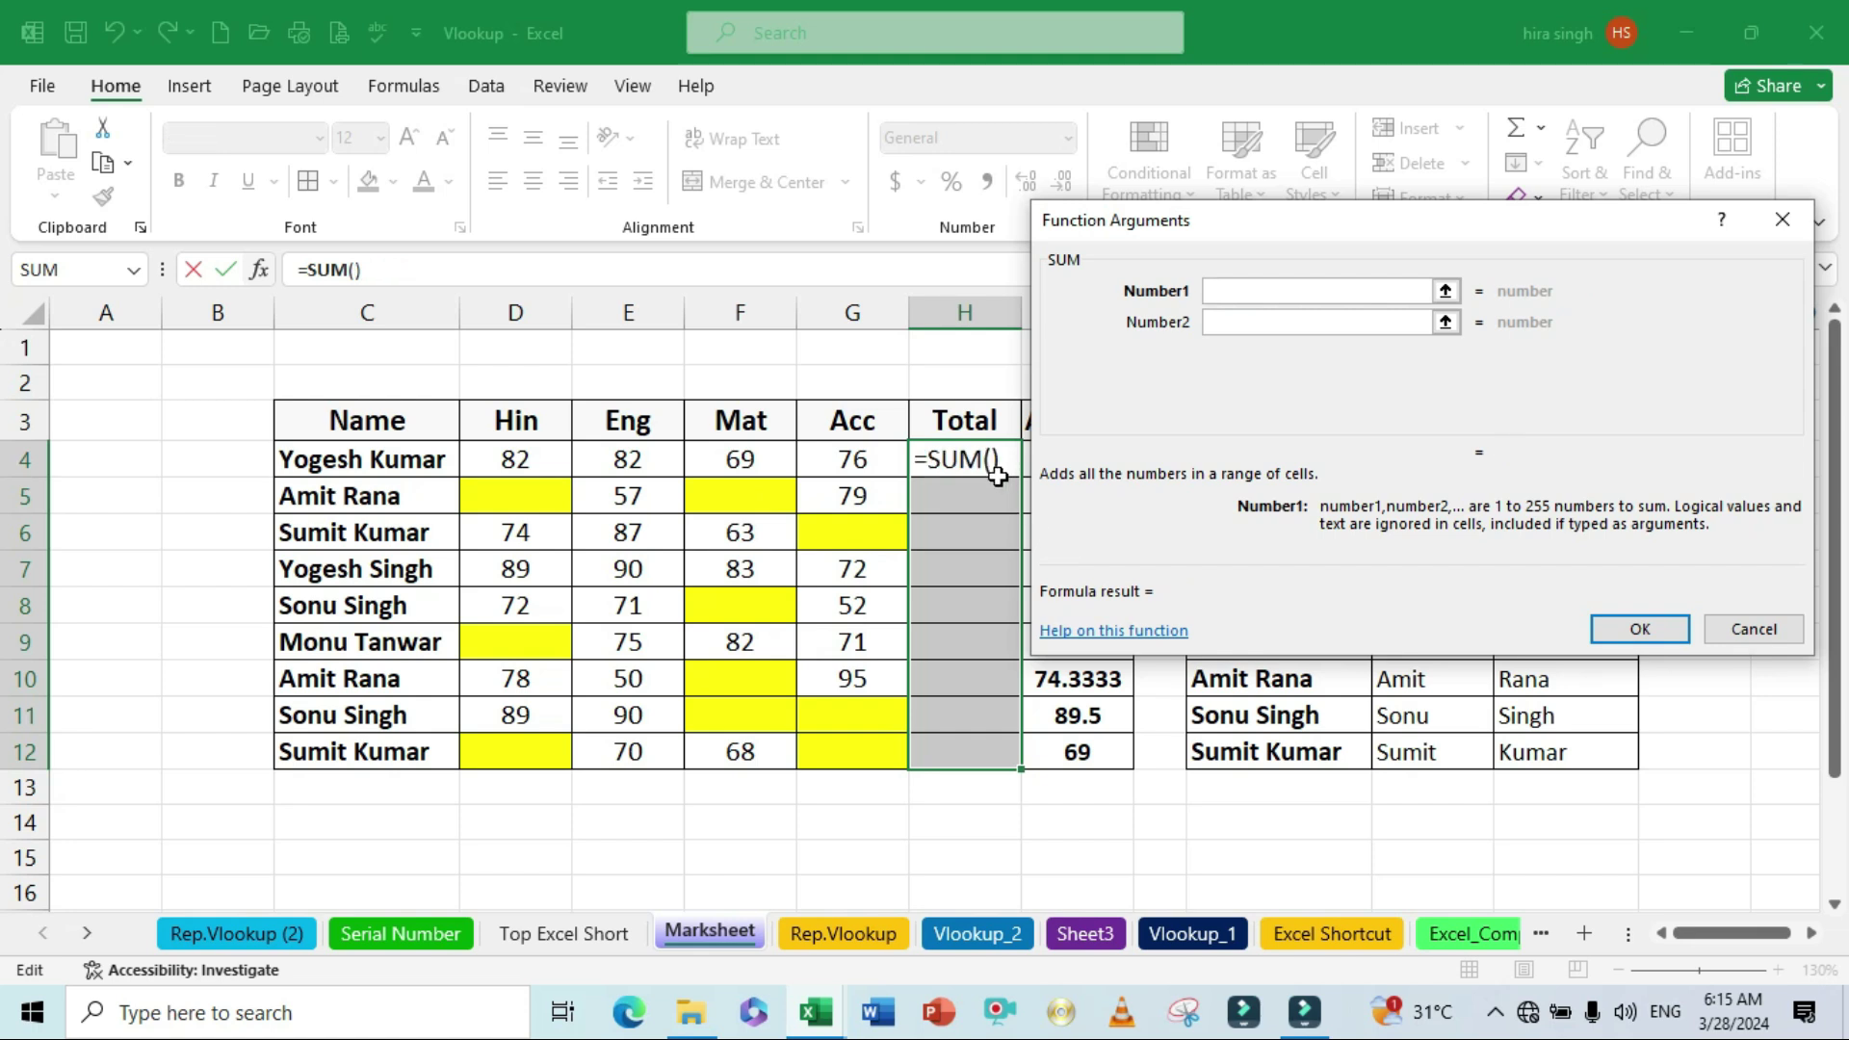
left_click_drag(495, 460, 846, 463)
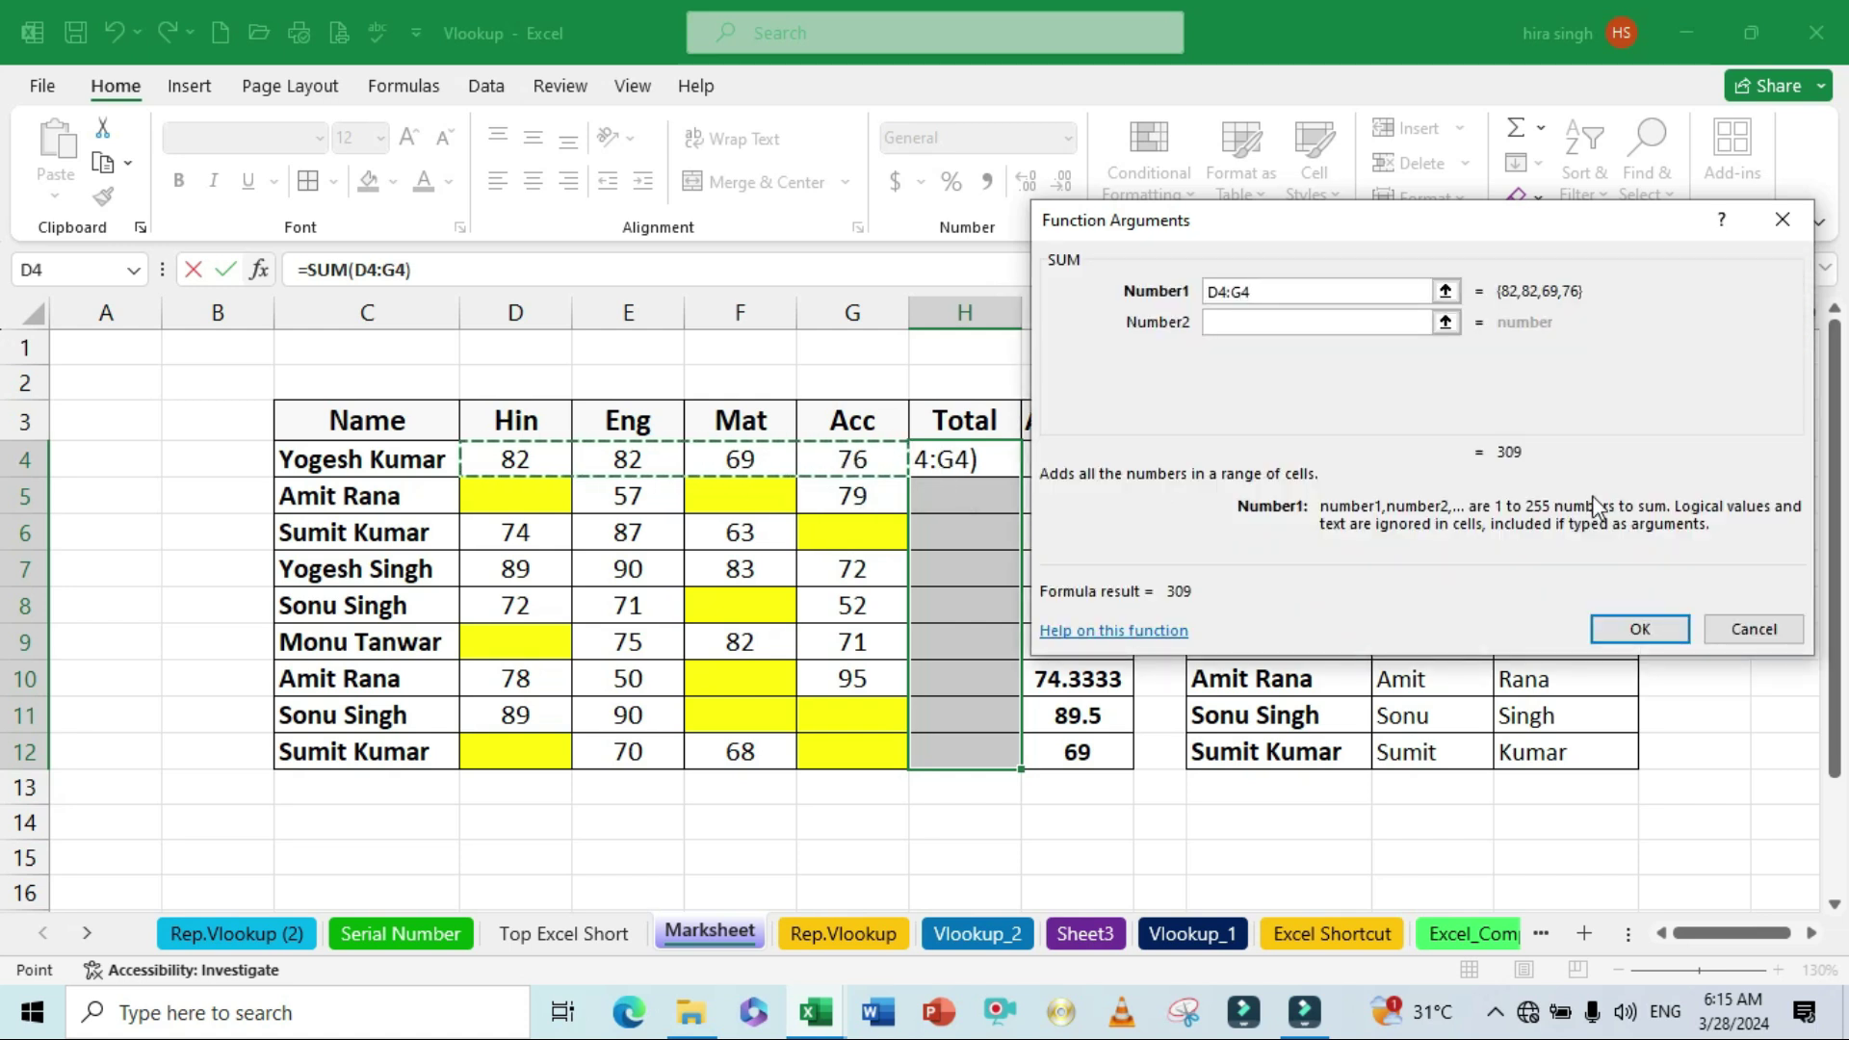
left_click(1634, 627)
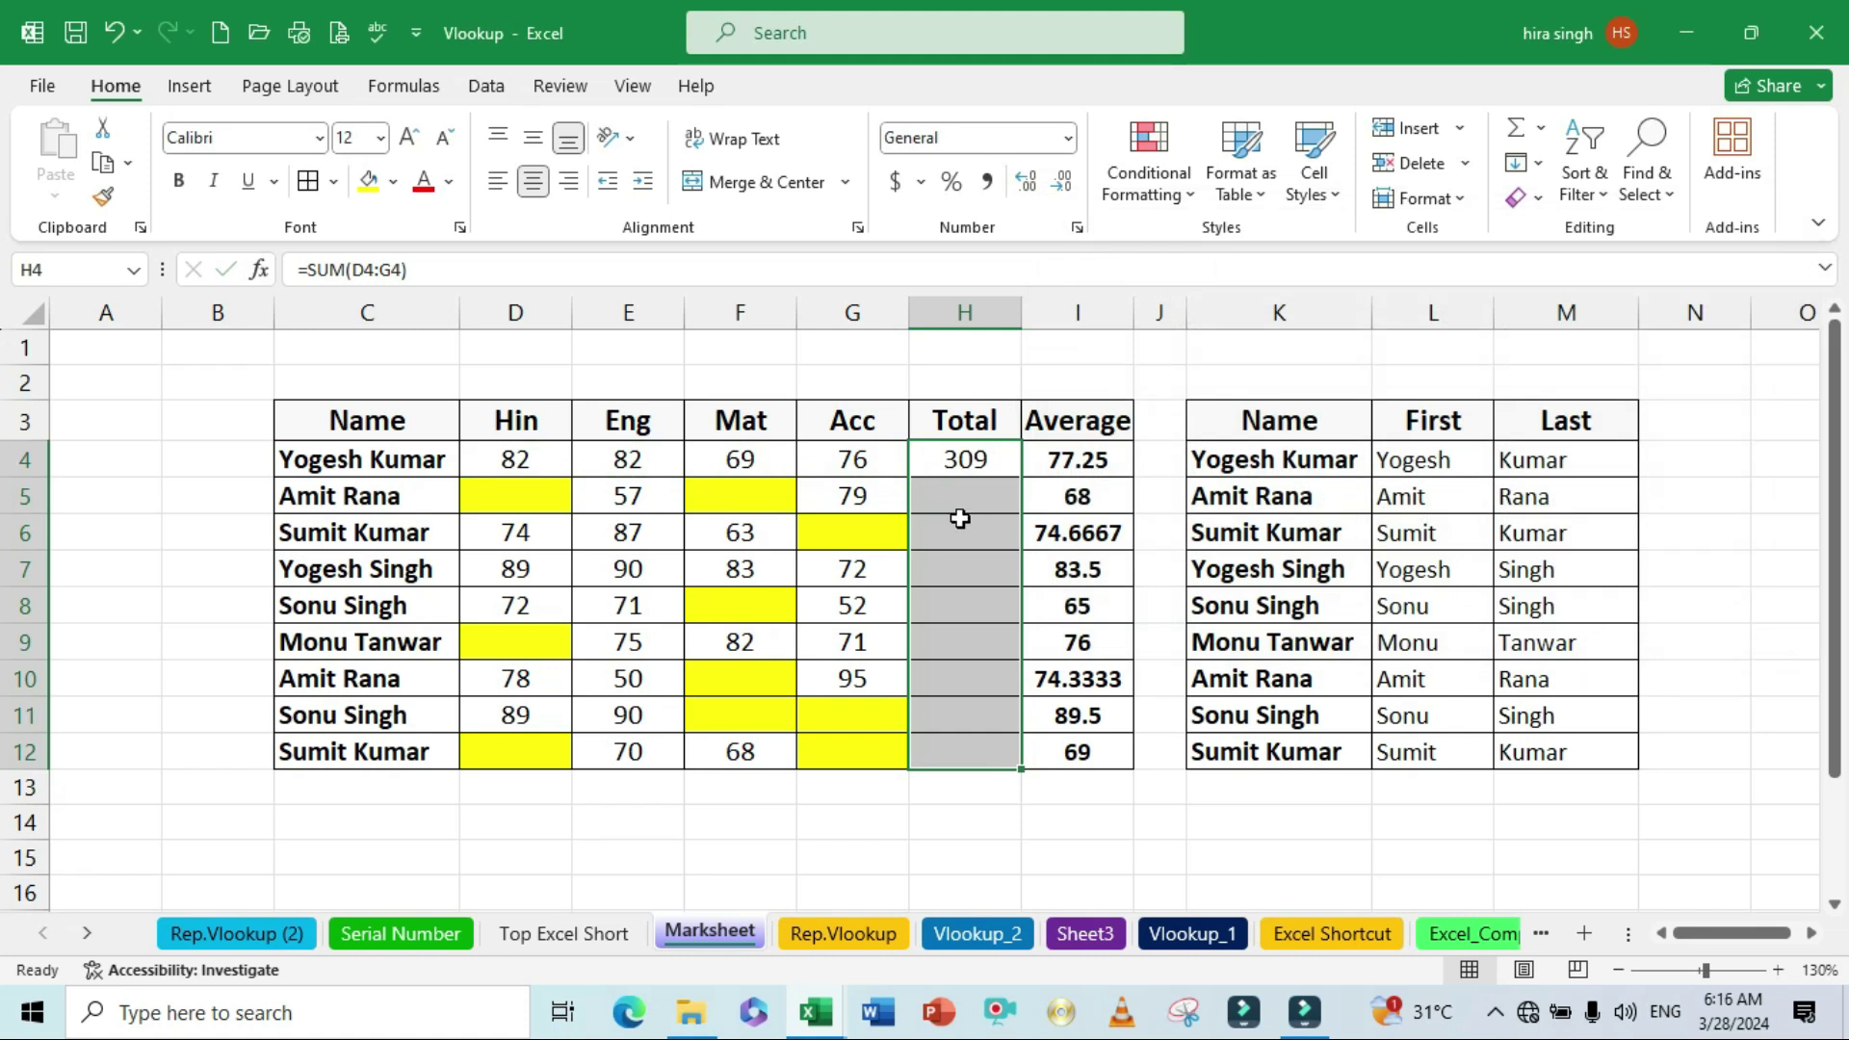
Step: Fill the SUM formula from H4 down over the selected Total cells to H12, and undo that fill
key("ctrl+d")
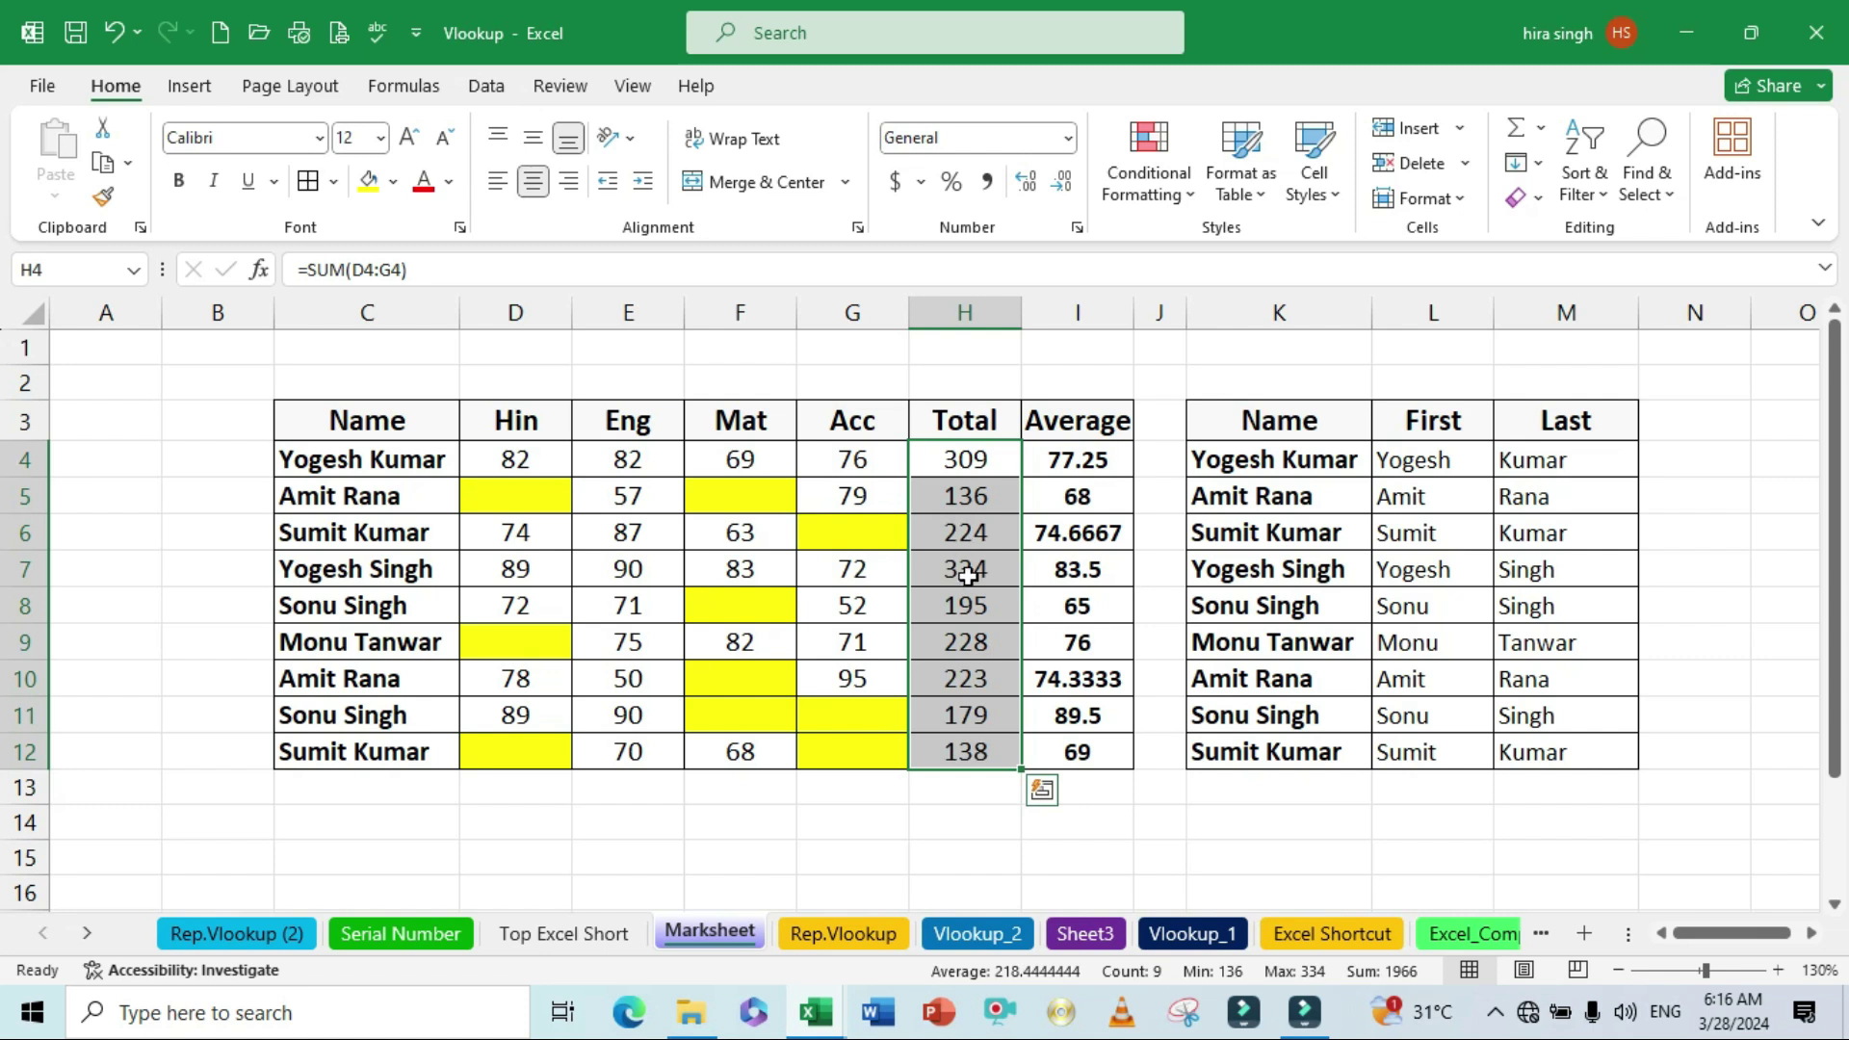
left_click(939, 795)
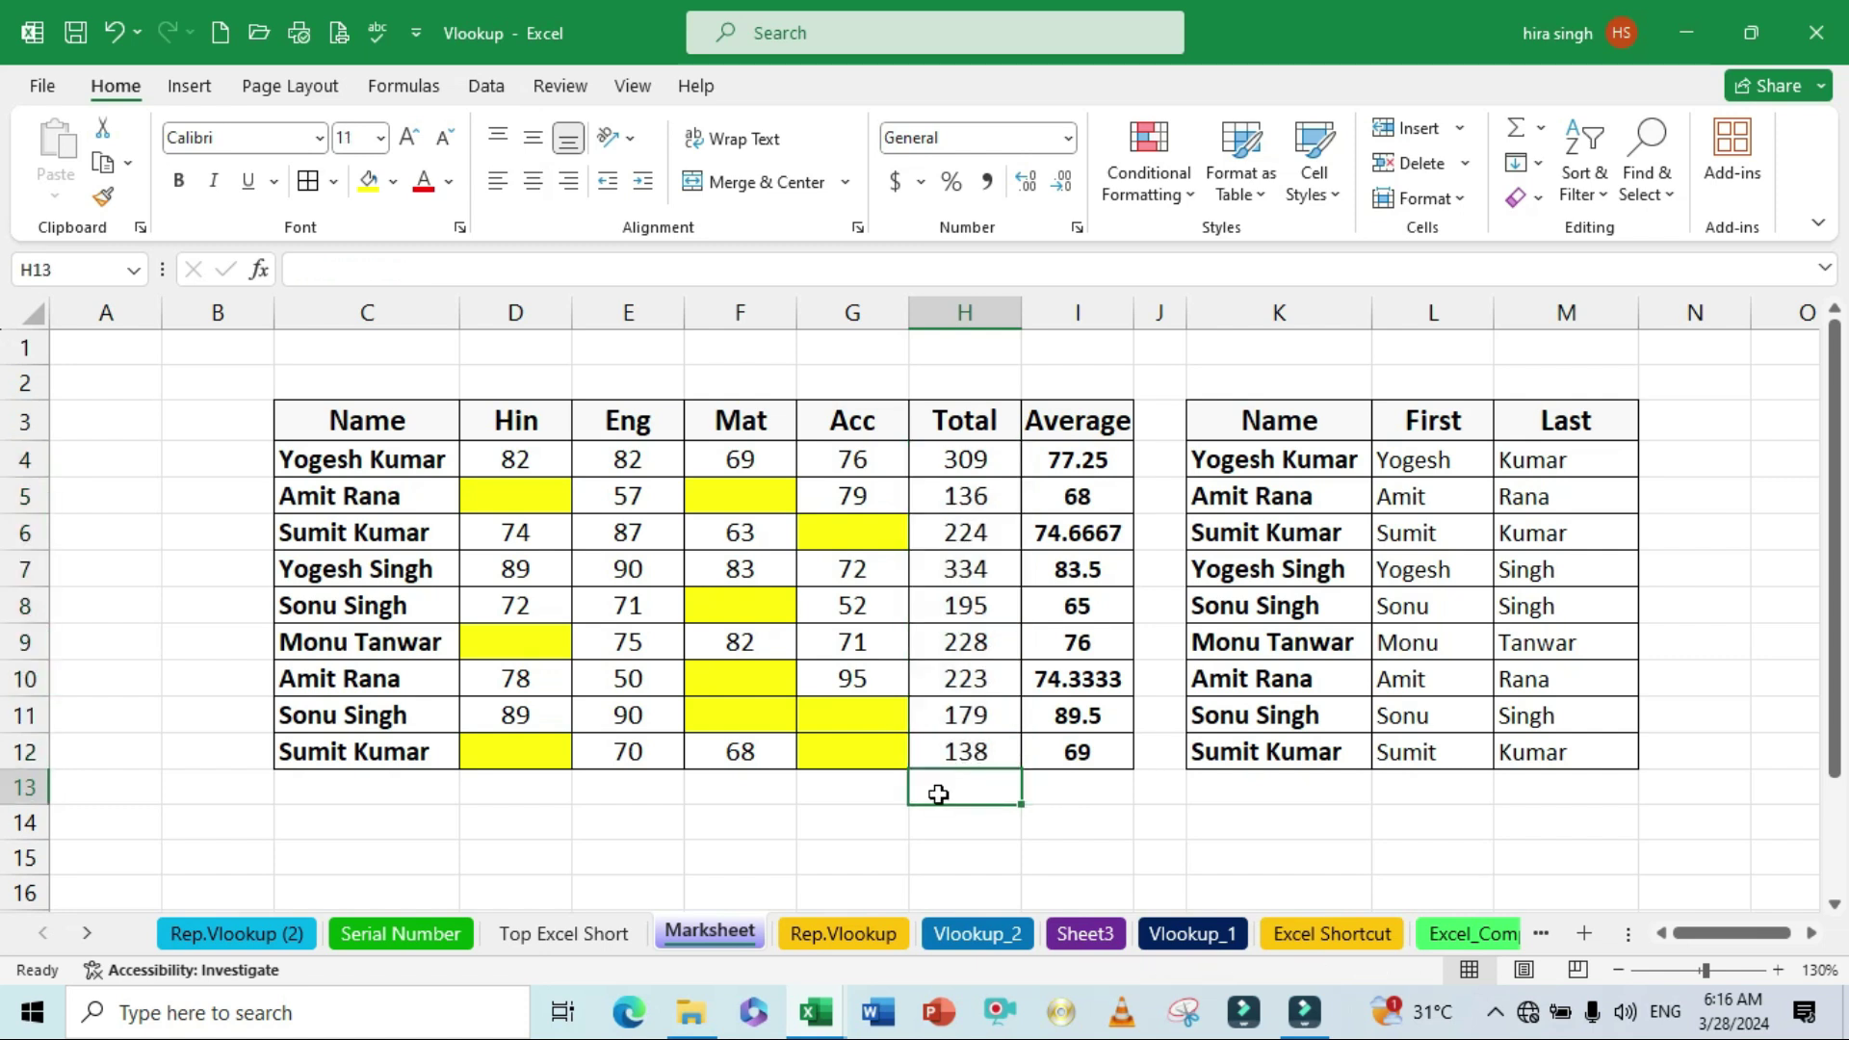
key("ctrl+z")
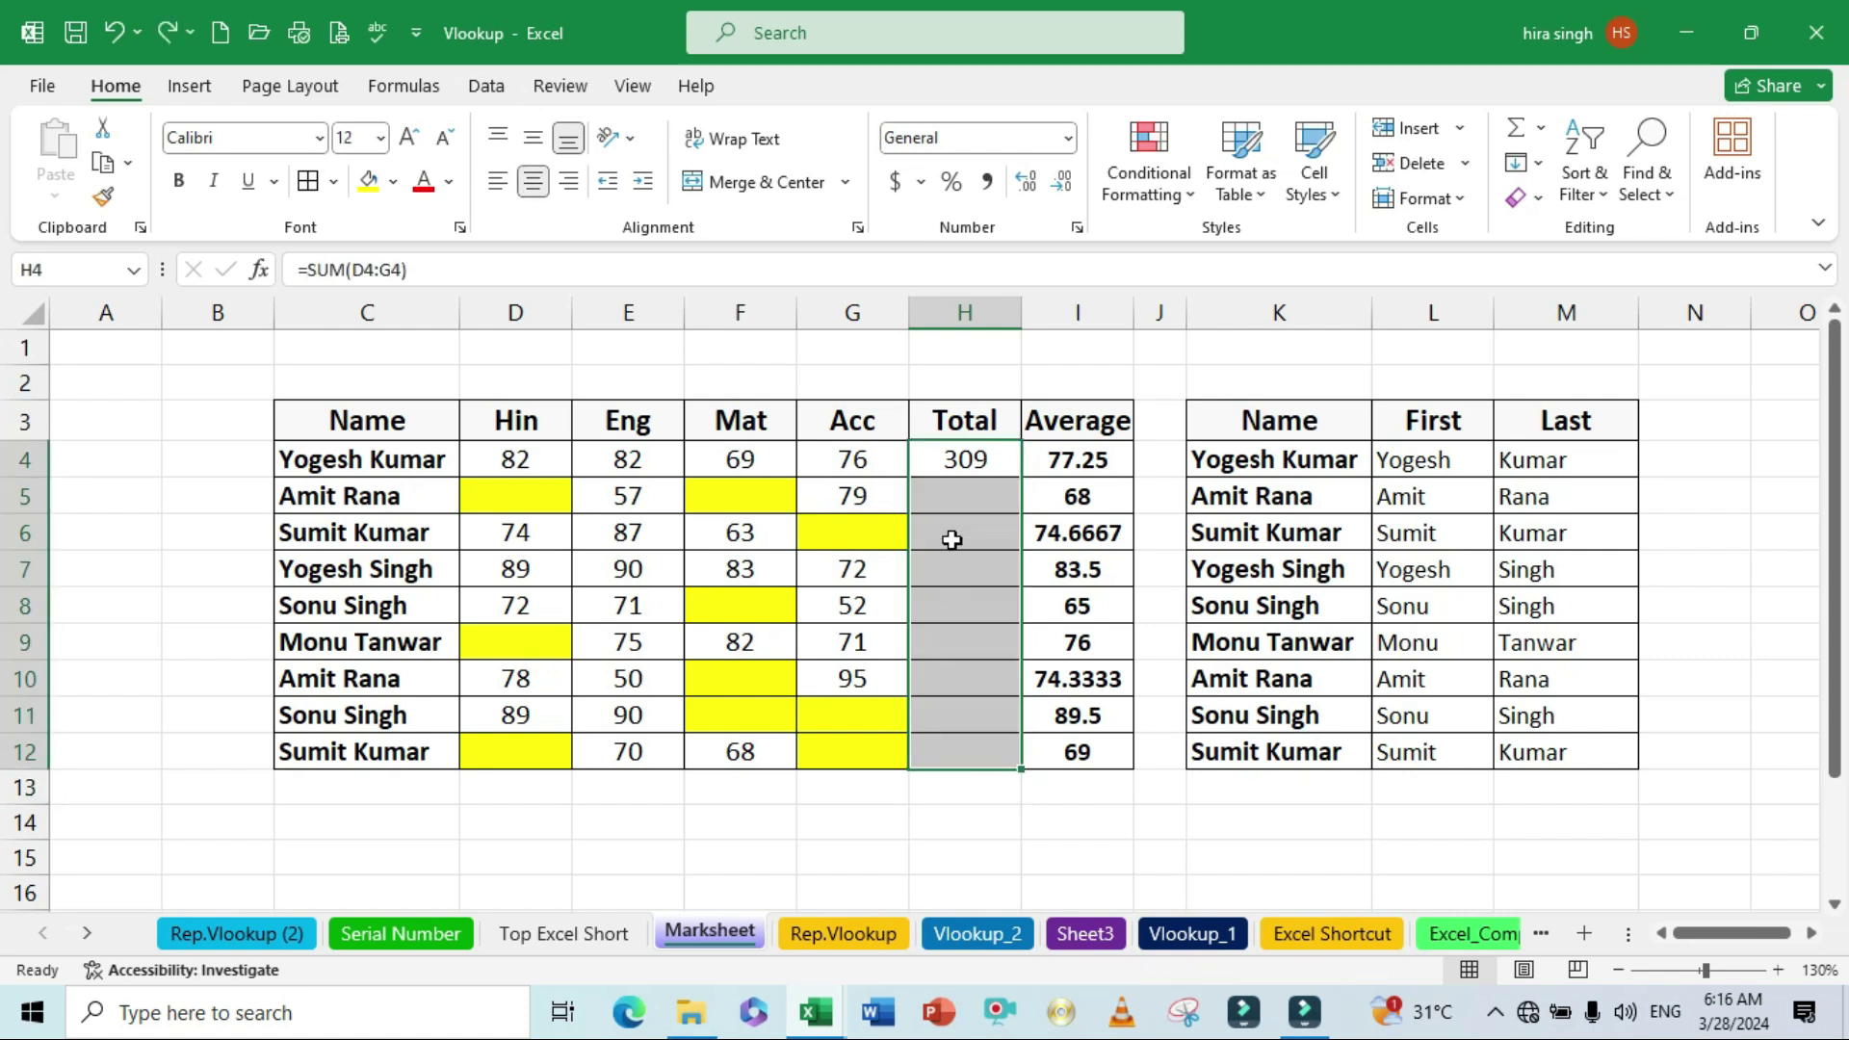
Step: AutoFill the SUM formula from H4 down the Total column to H12
left_click(968, 465)
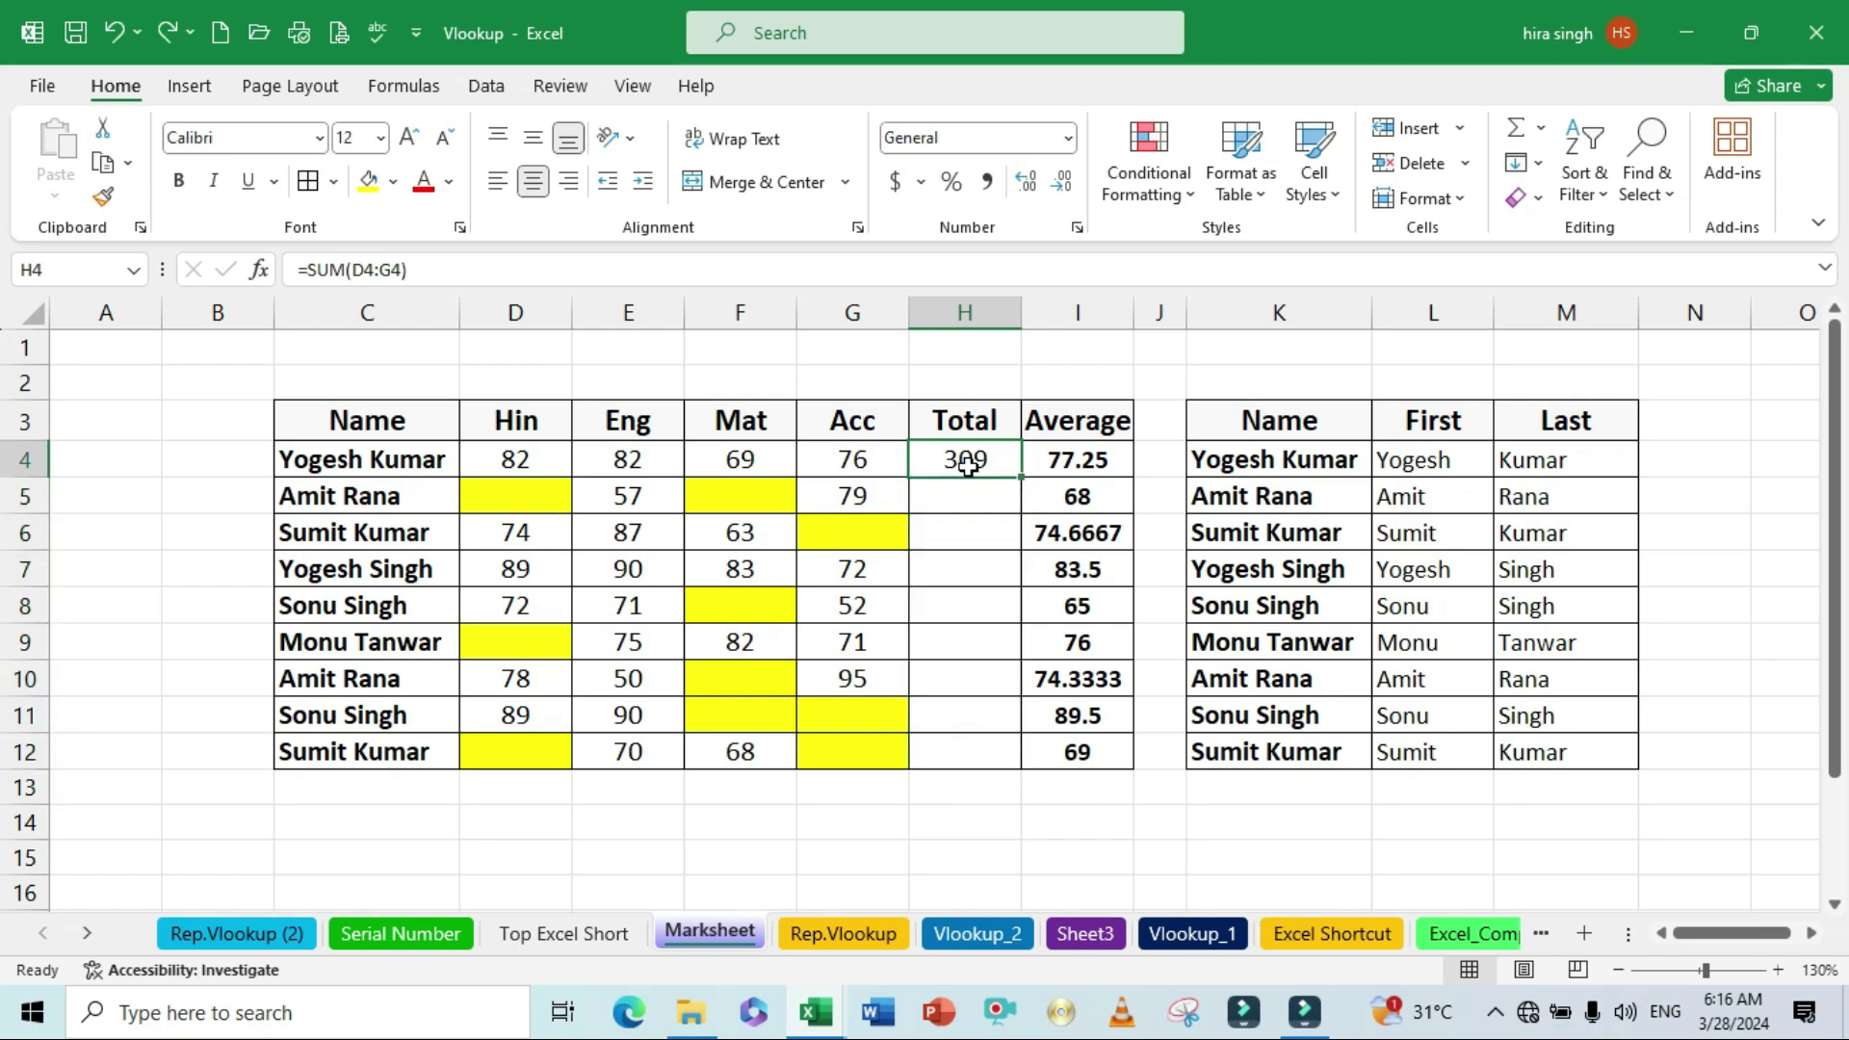
double_click(1022, 474)
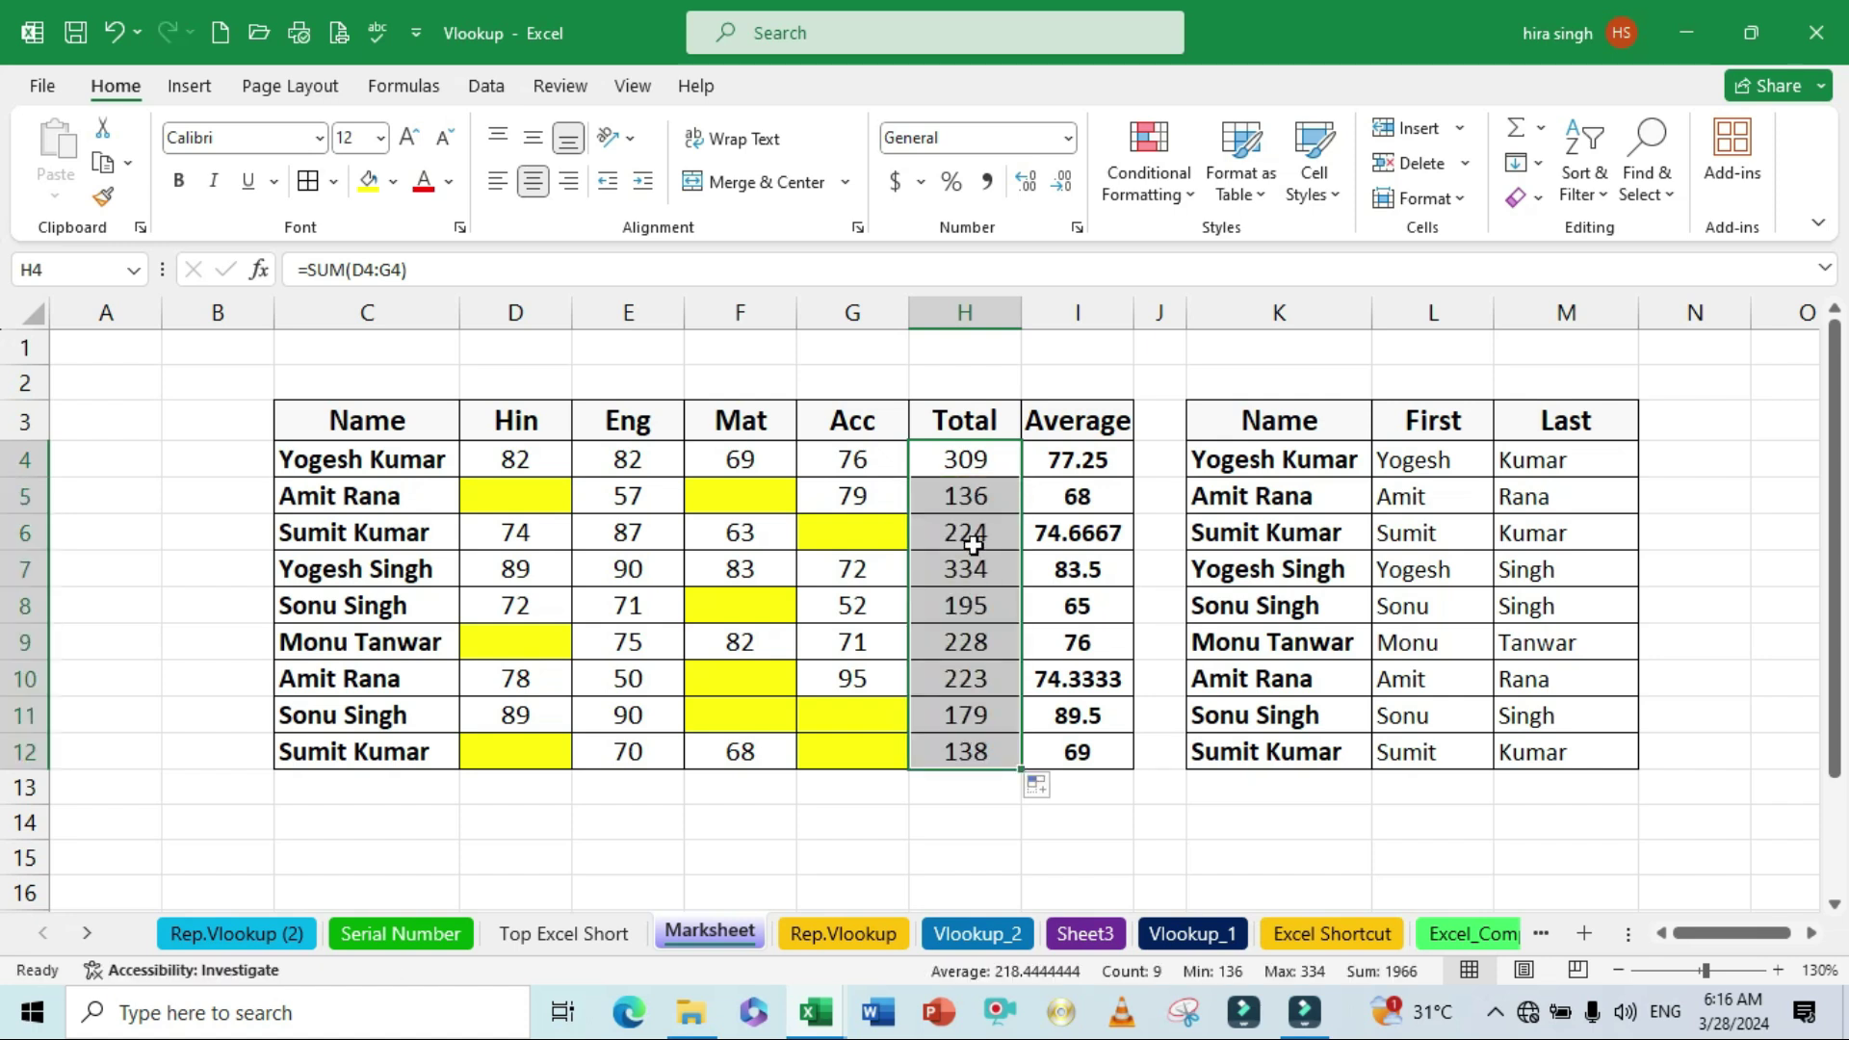
left_click(972, 788)
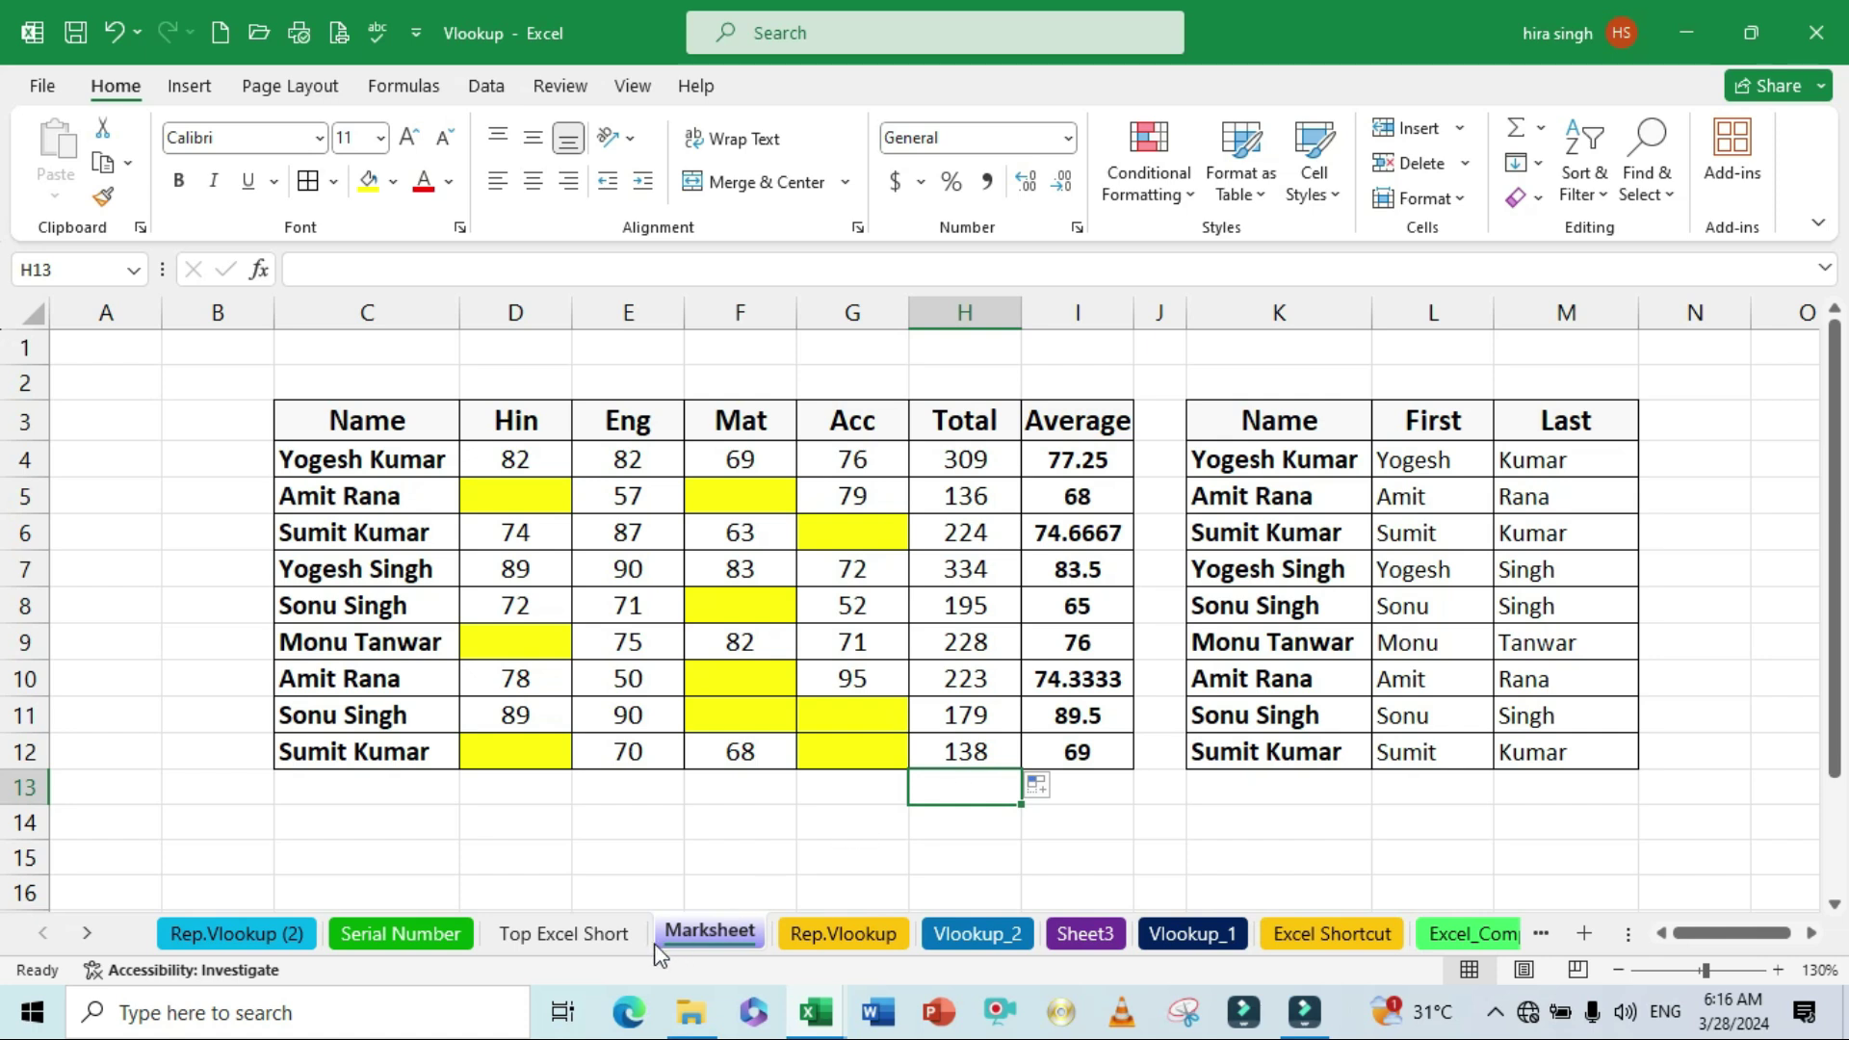
Step: View the comment insert entry in A5 of the Top Excel Short sheet and return to the Marksheet sheet
left_click(574, 934)
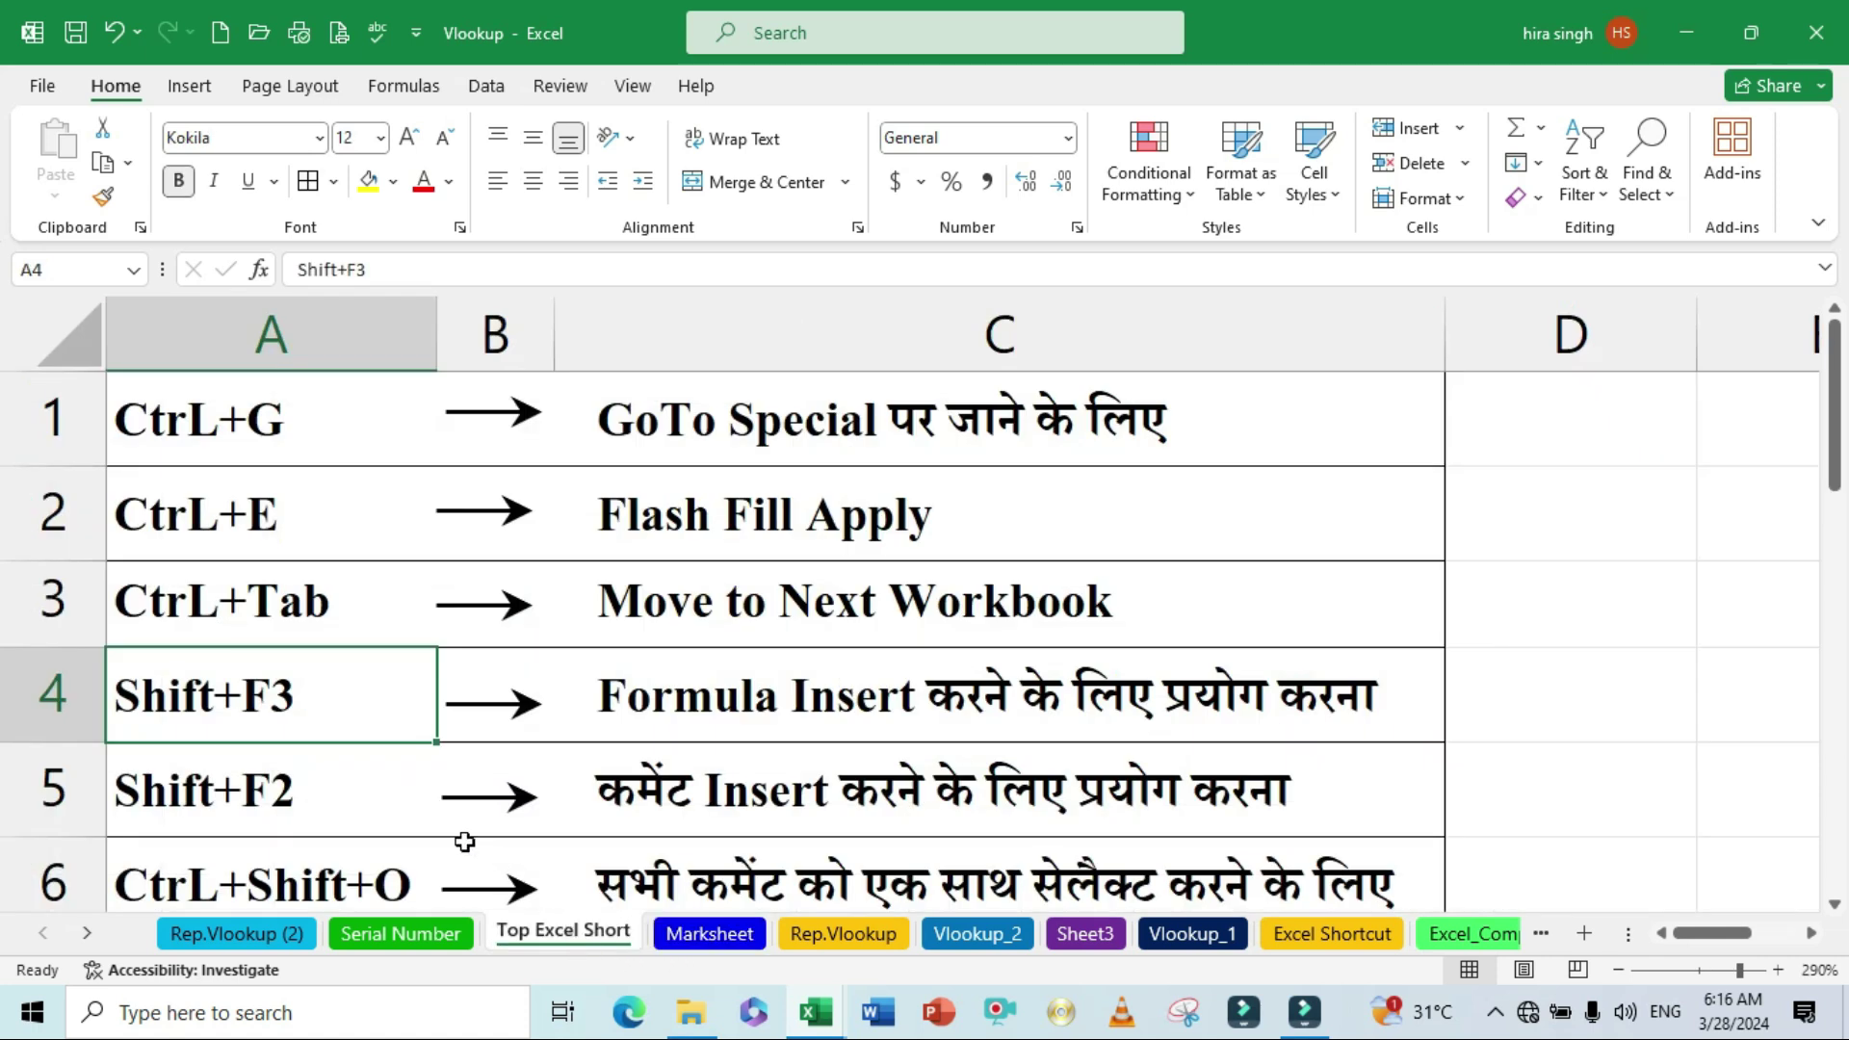
left_click(384, 799)
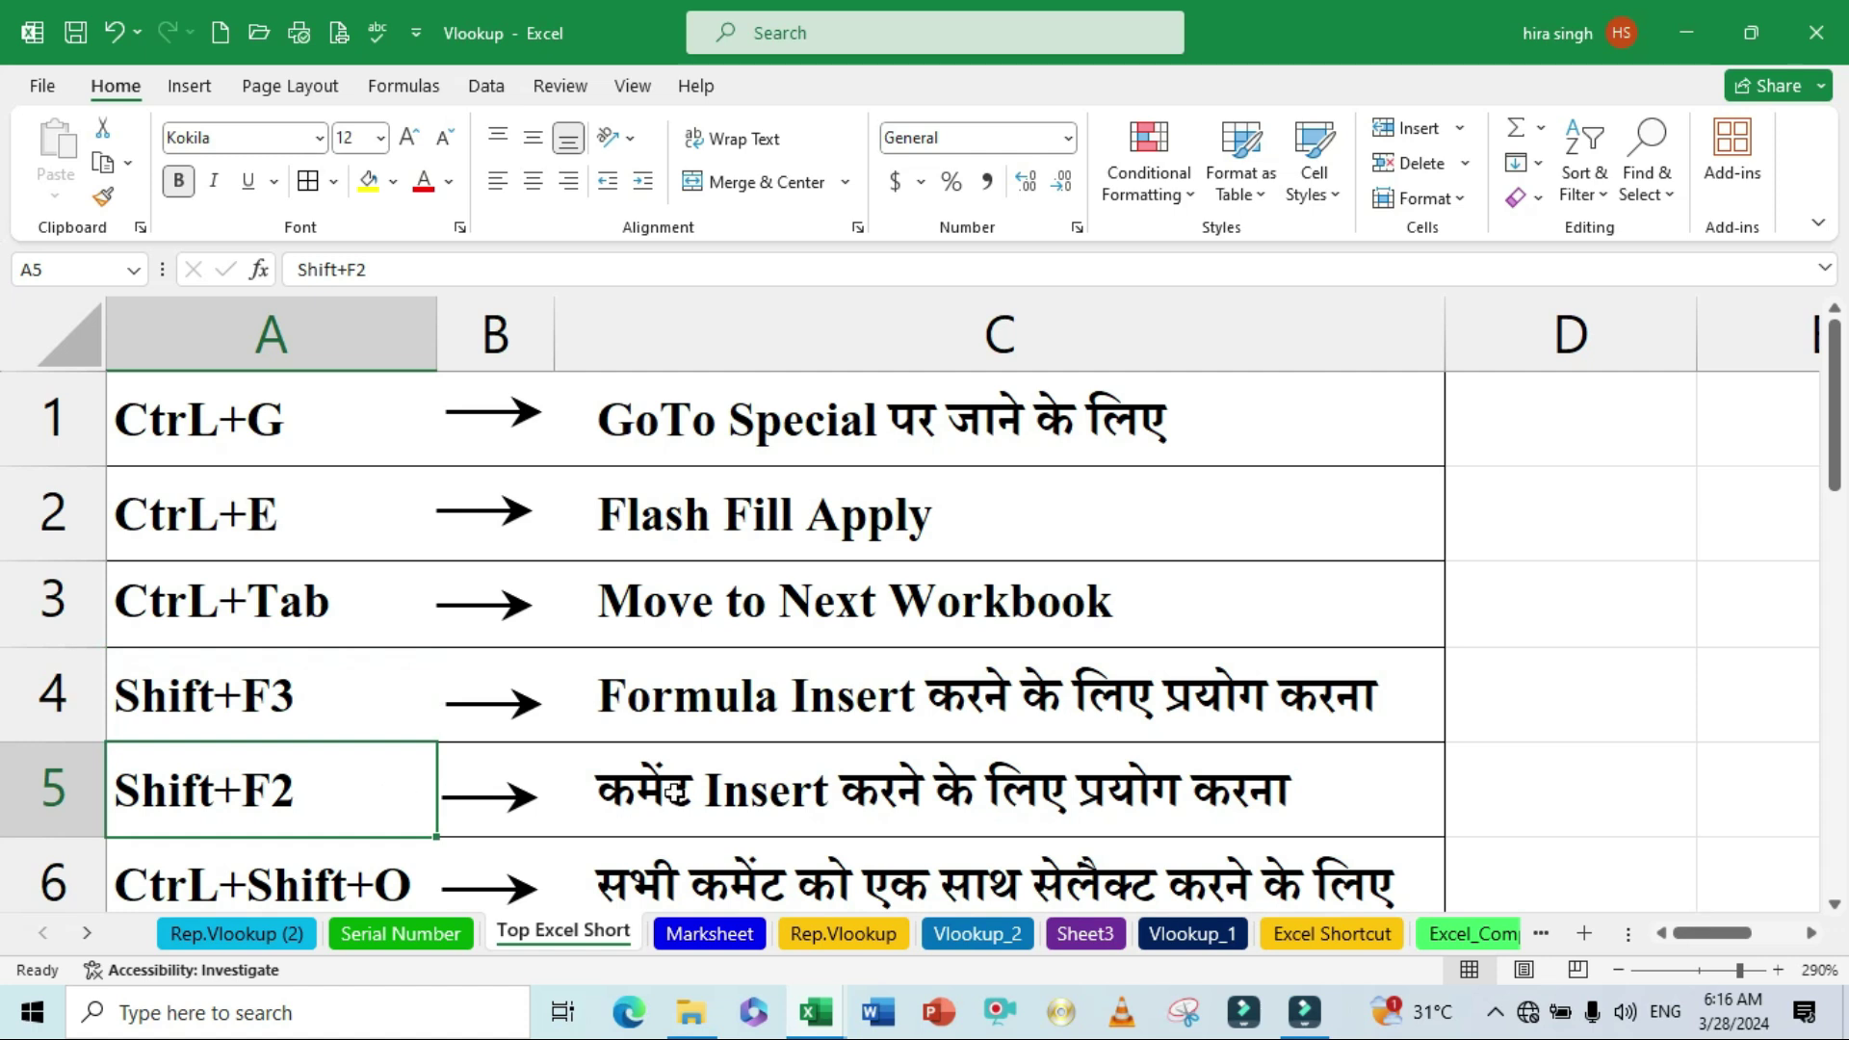
left_click(712, 933)
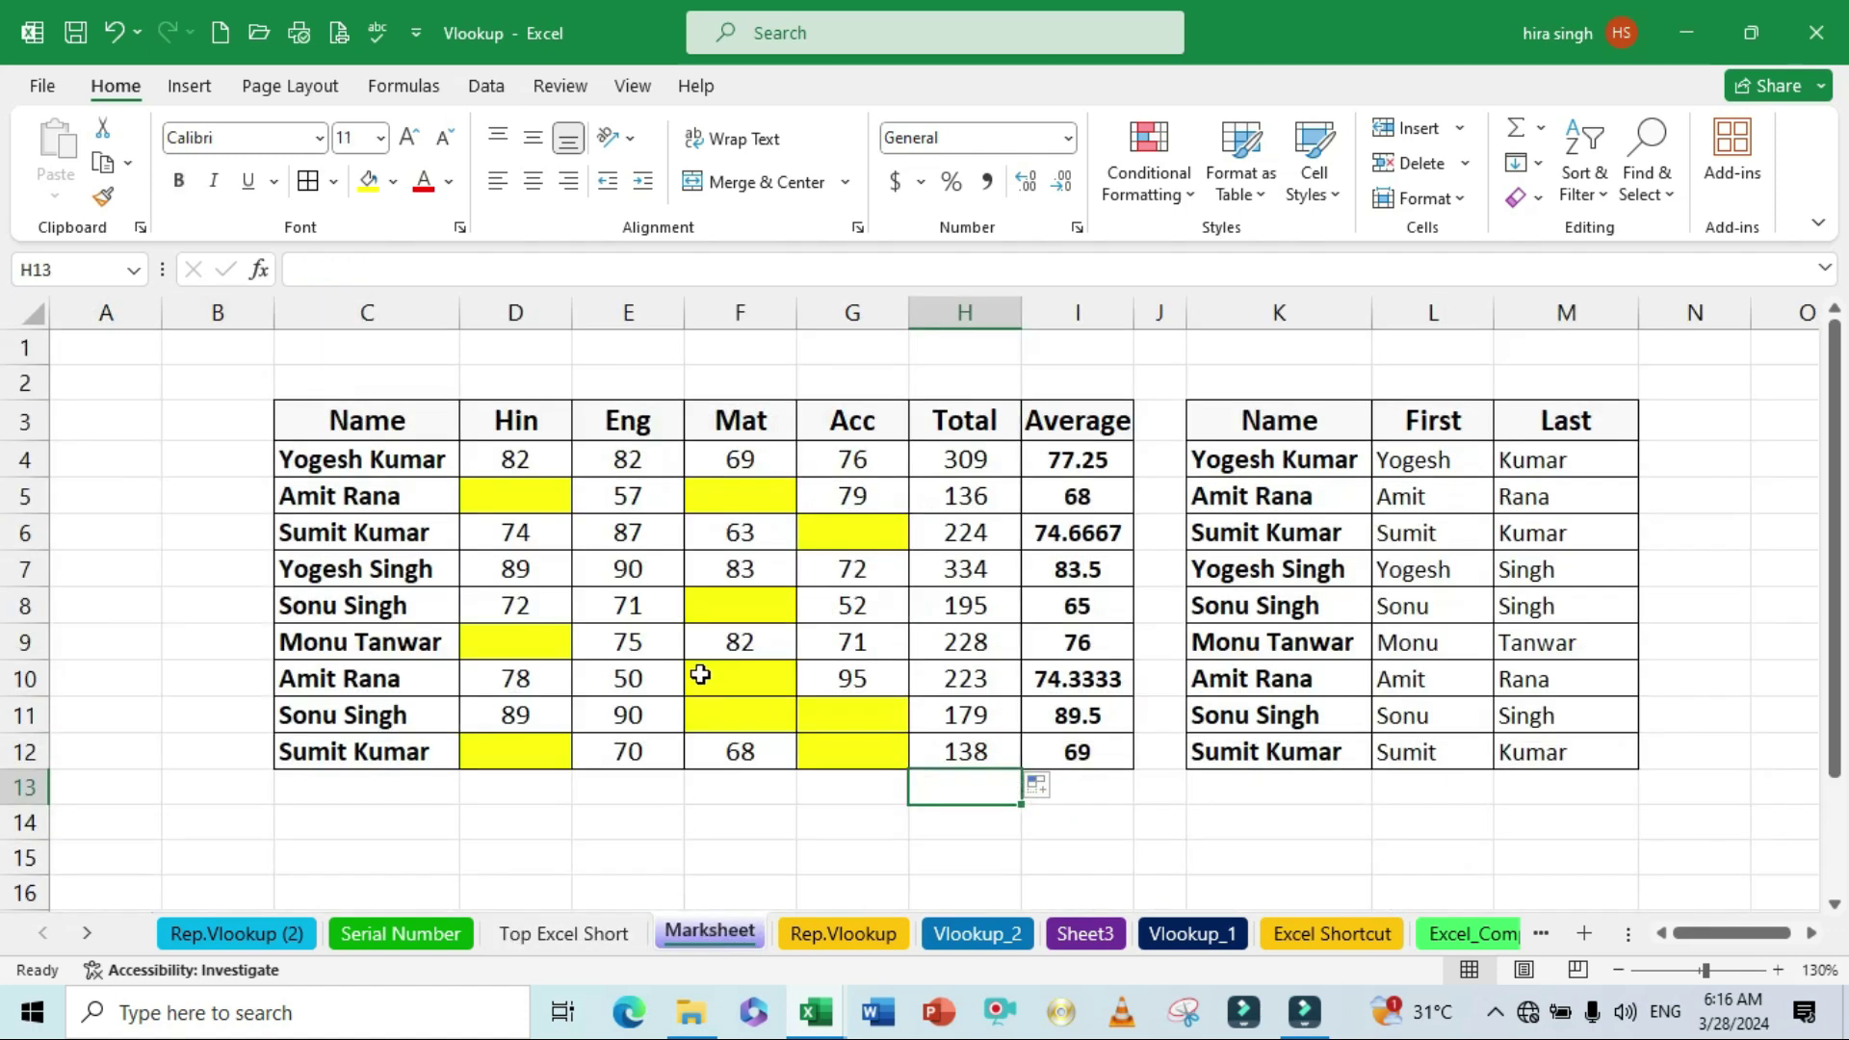
Step: Add a note to the blank Mat cell F8, replacing the default author name with "Student absent"
left_click(704, 604)
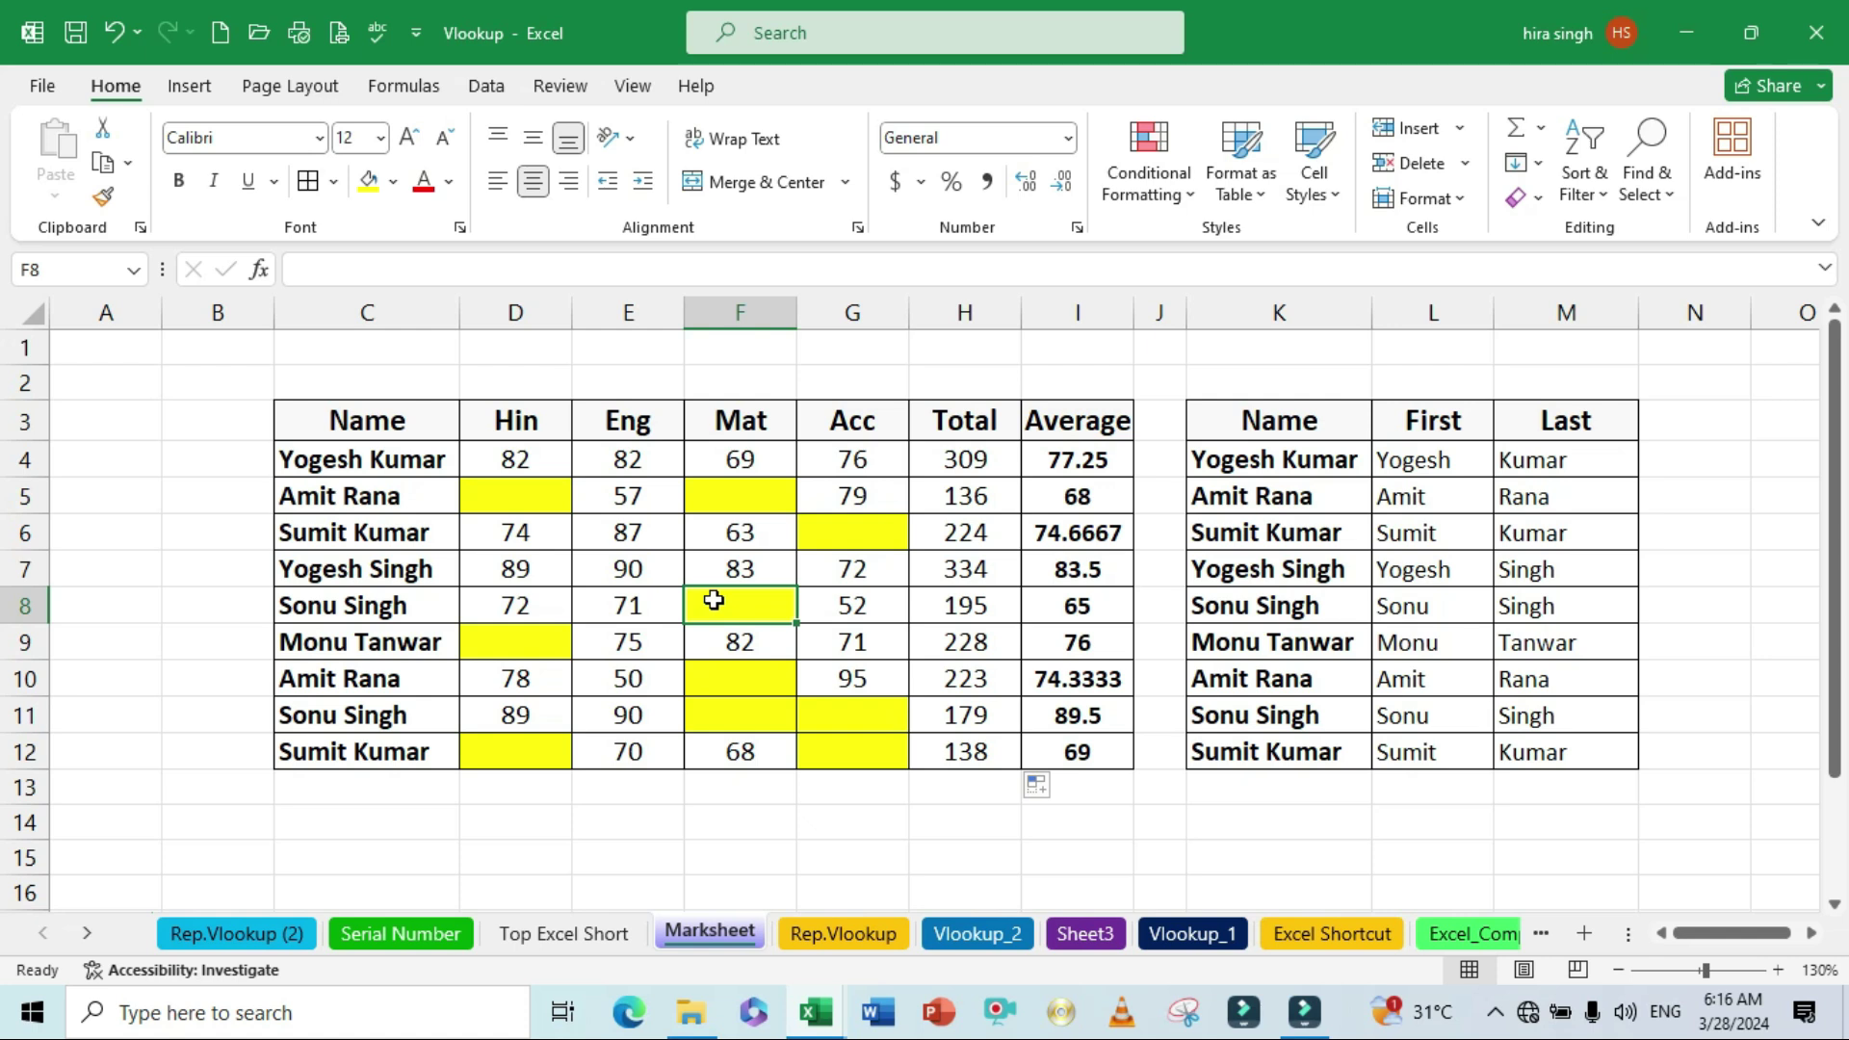
key("shift+F2")
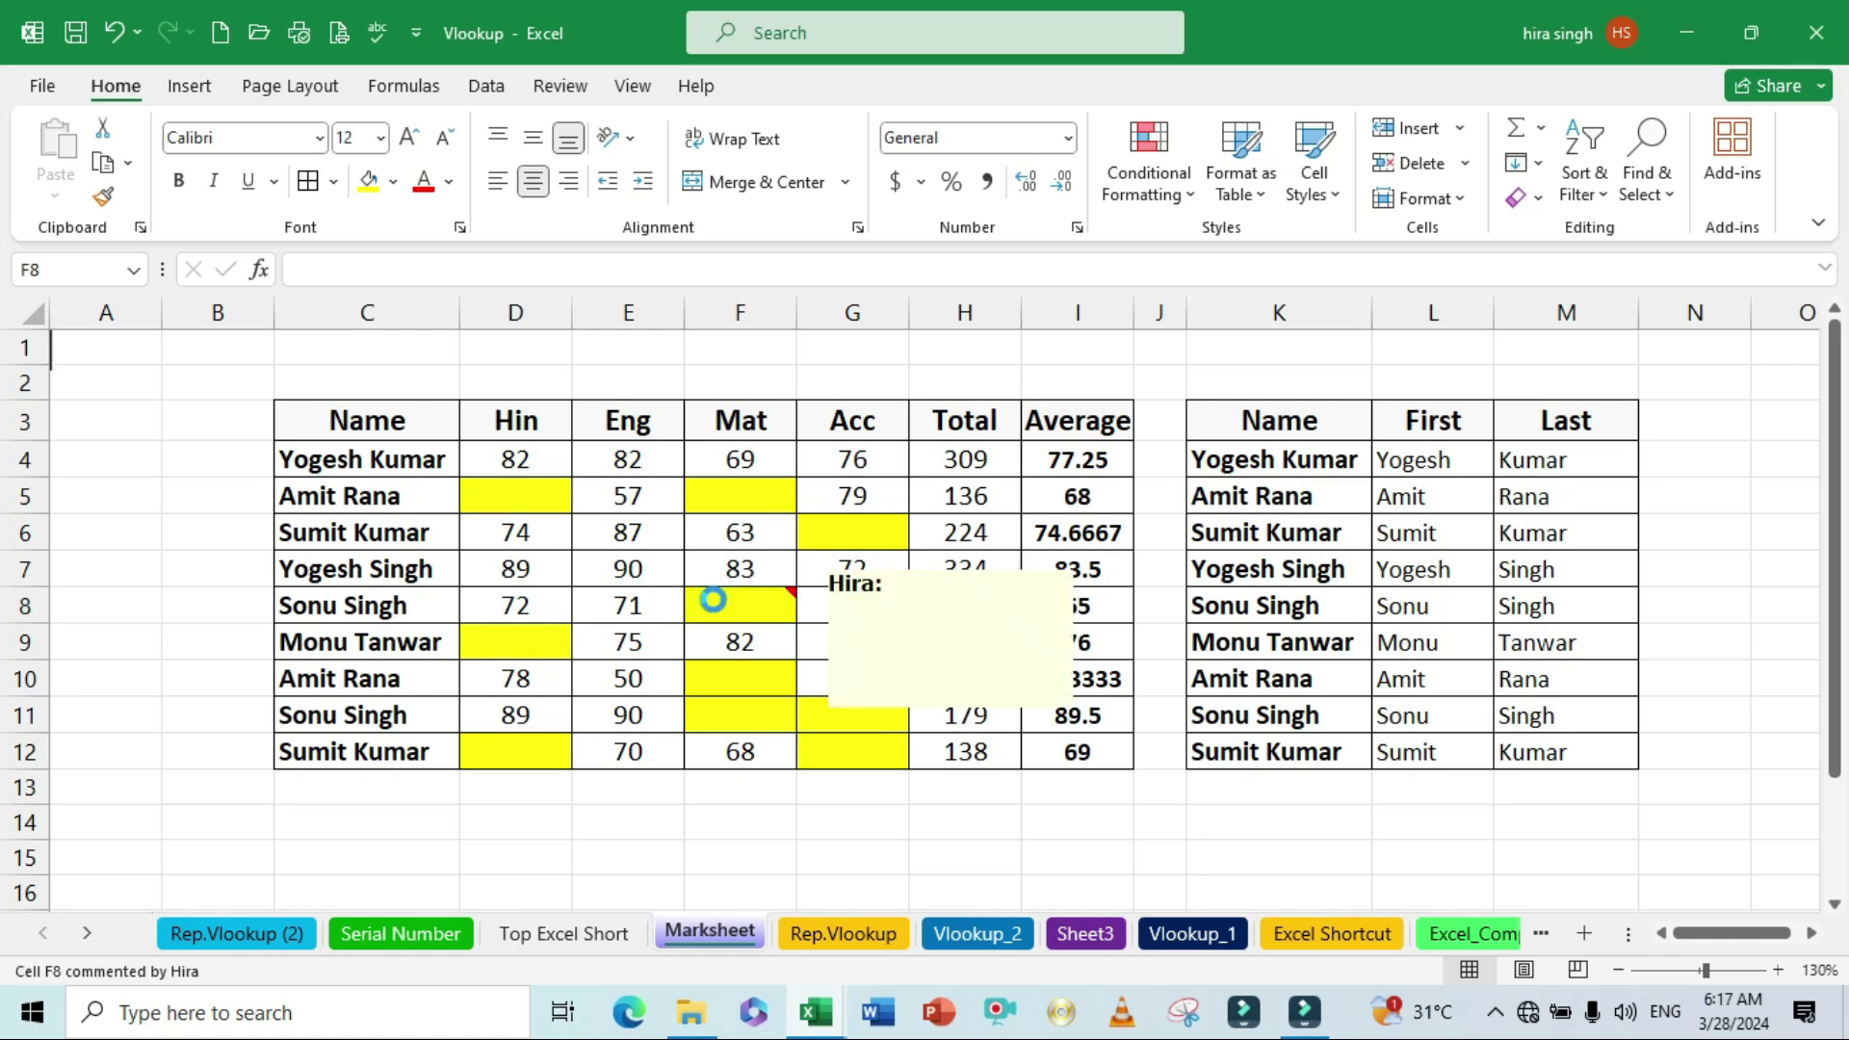
key("BackSpace")
key("BackSpace")
key("BackSpace")
key("BackSpace")
key("BackSpace")
key("BackSpace")
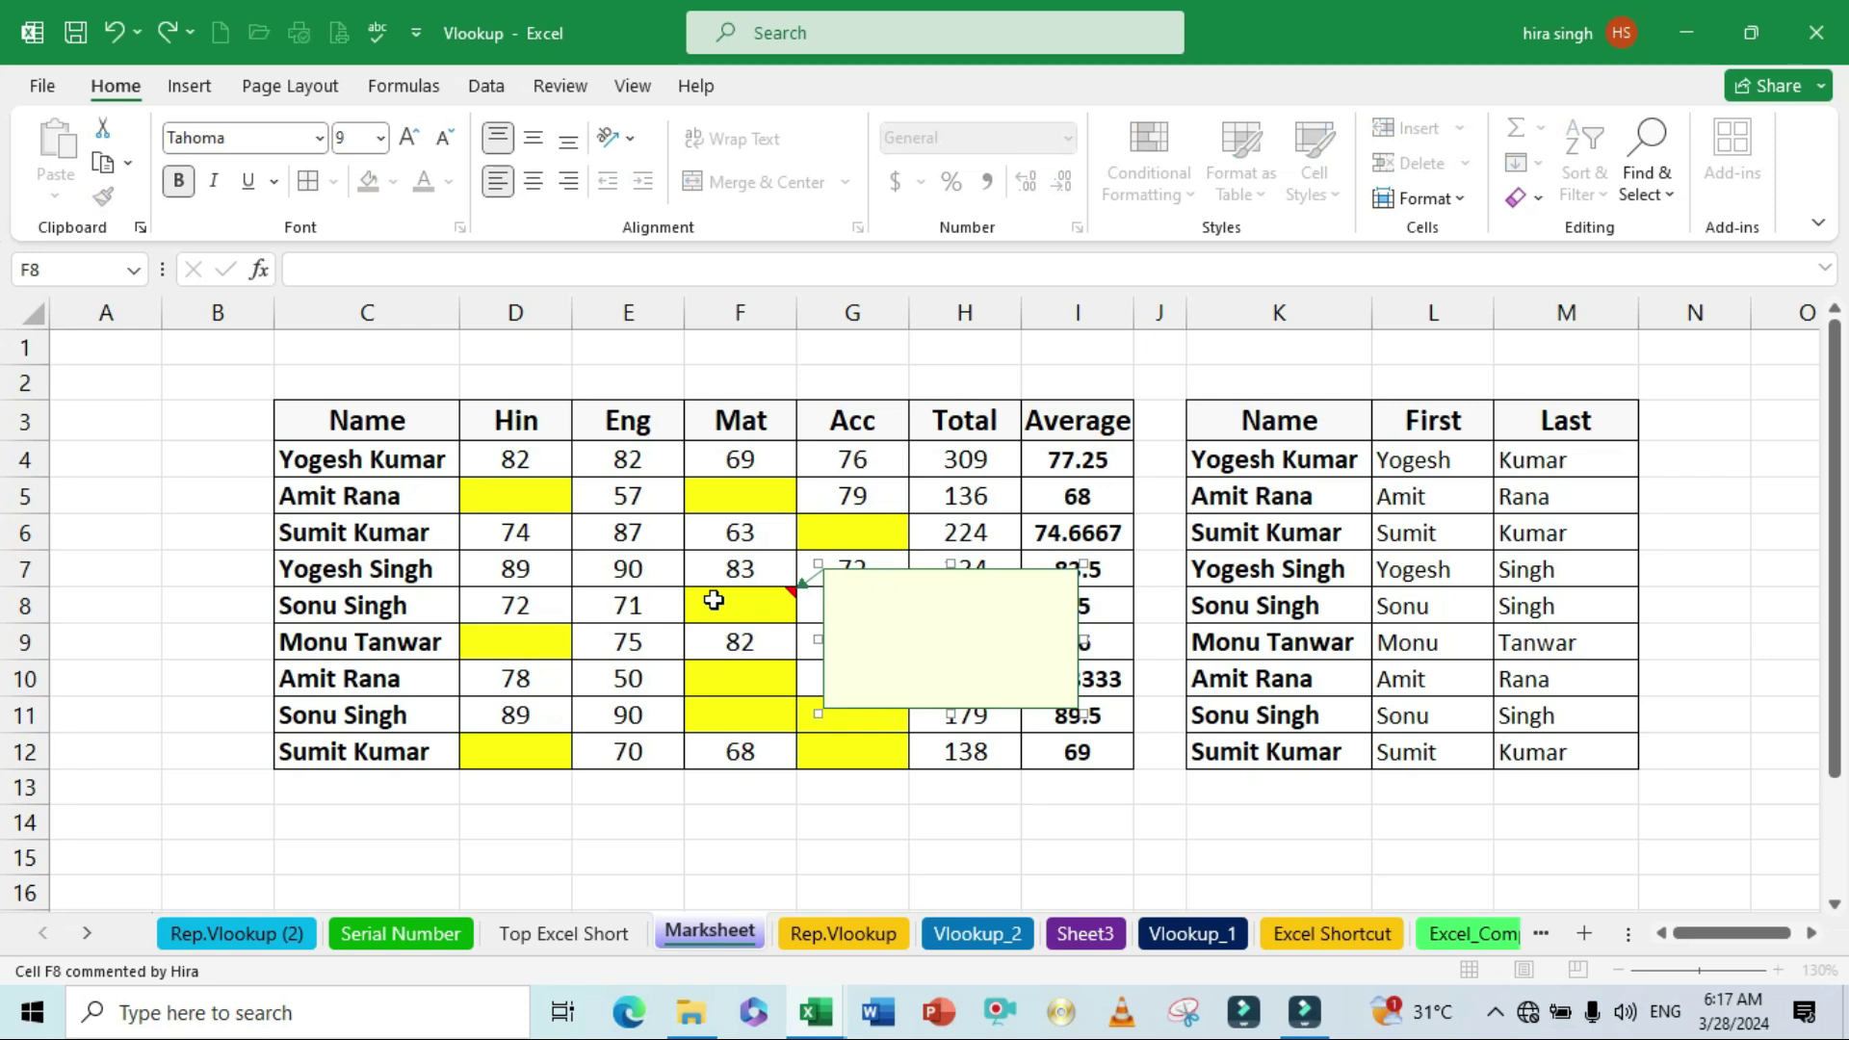
type("Student absent")
key("Return")
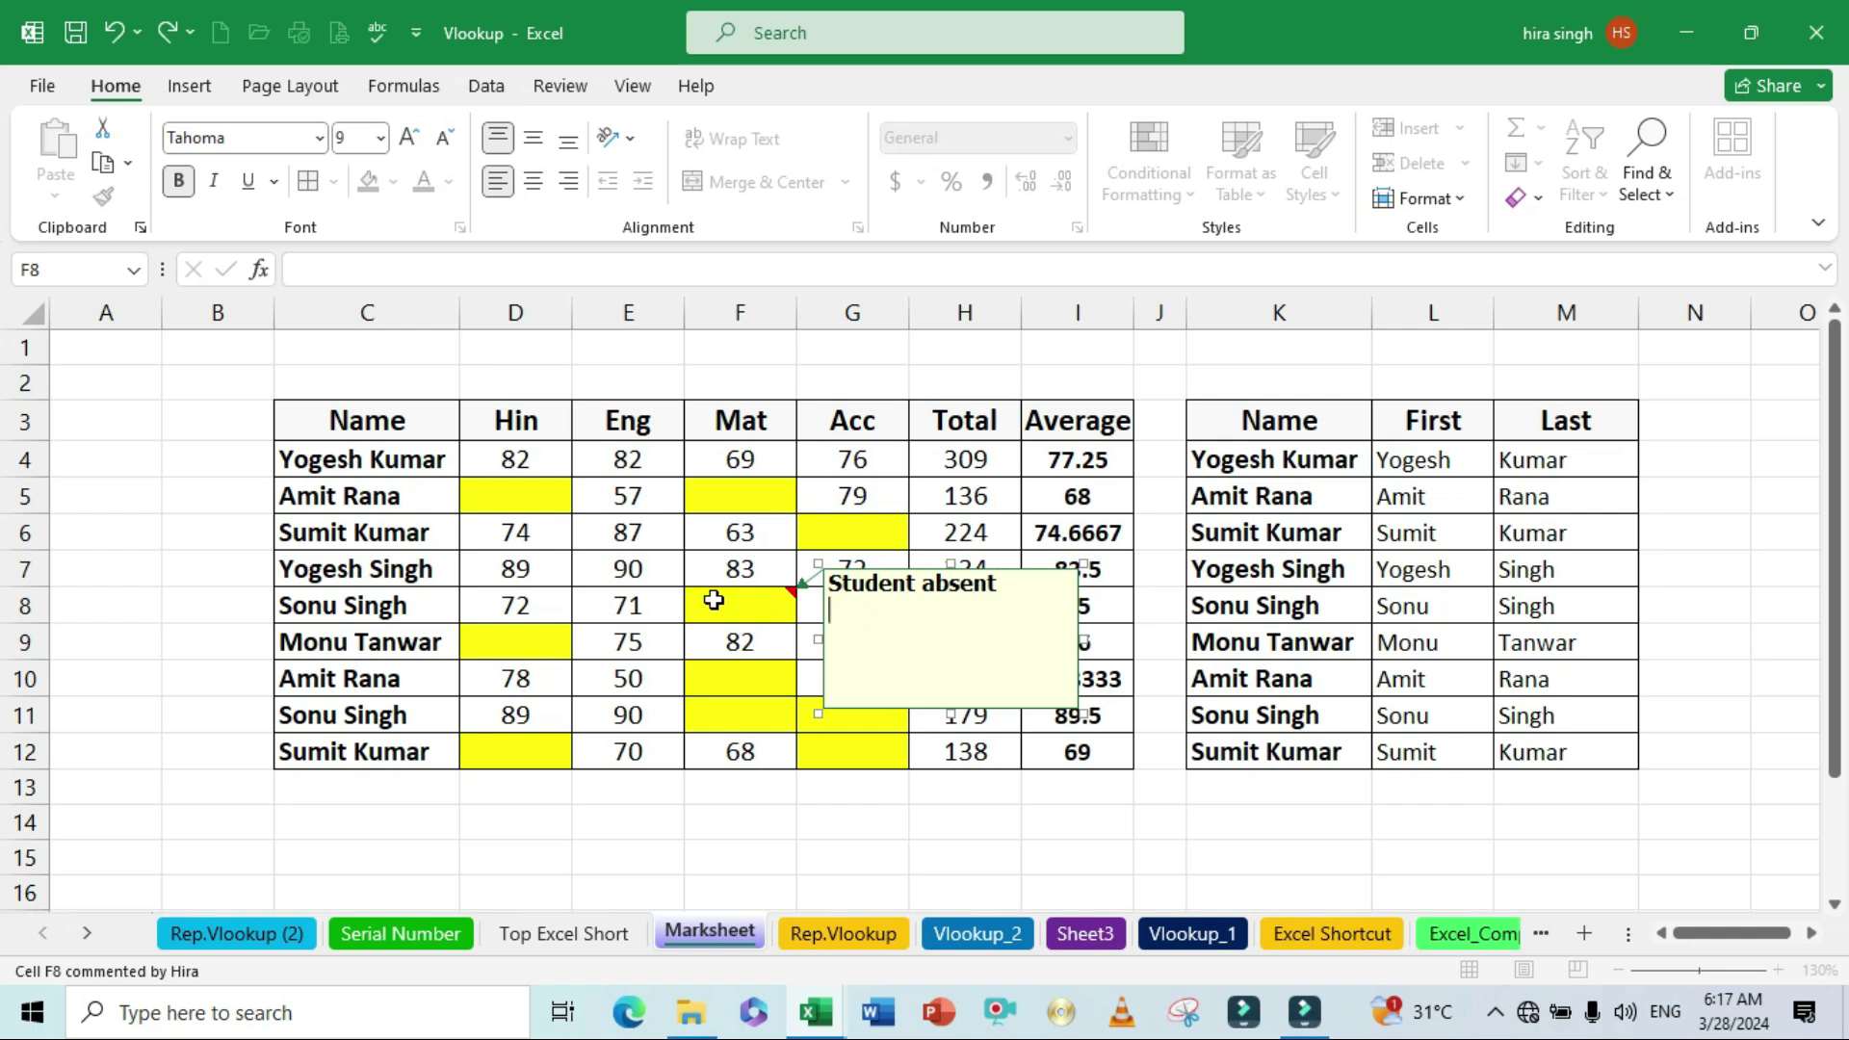
left_click(964, 824)
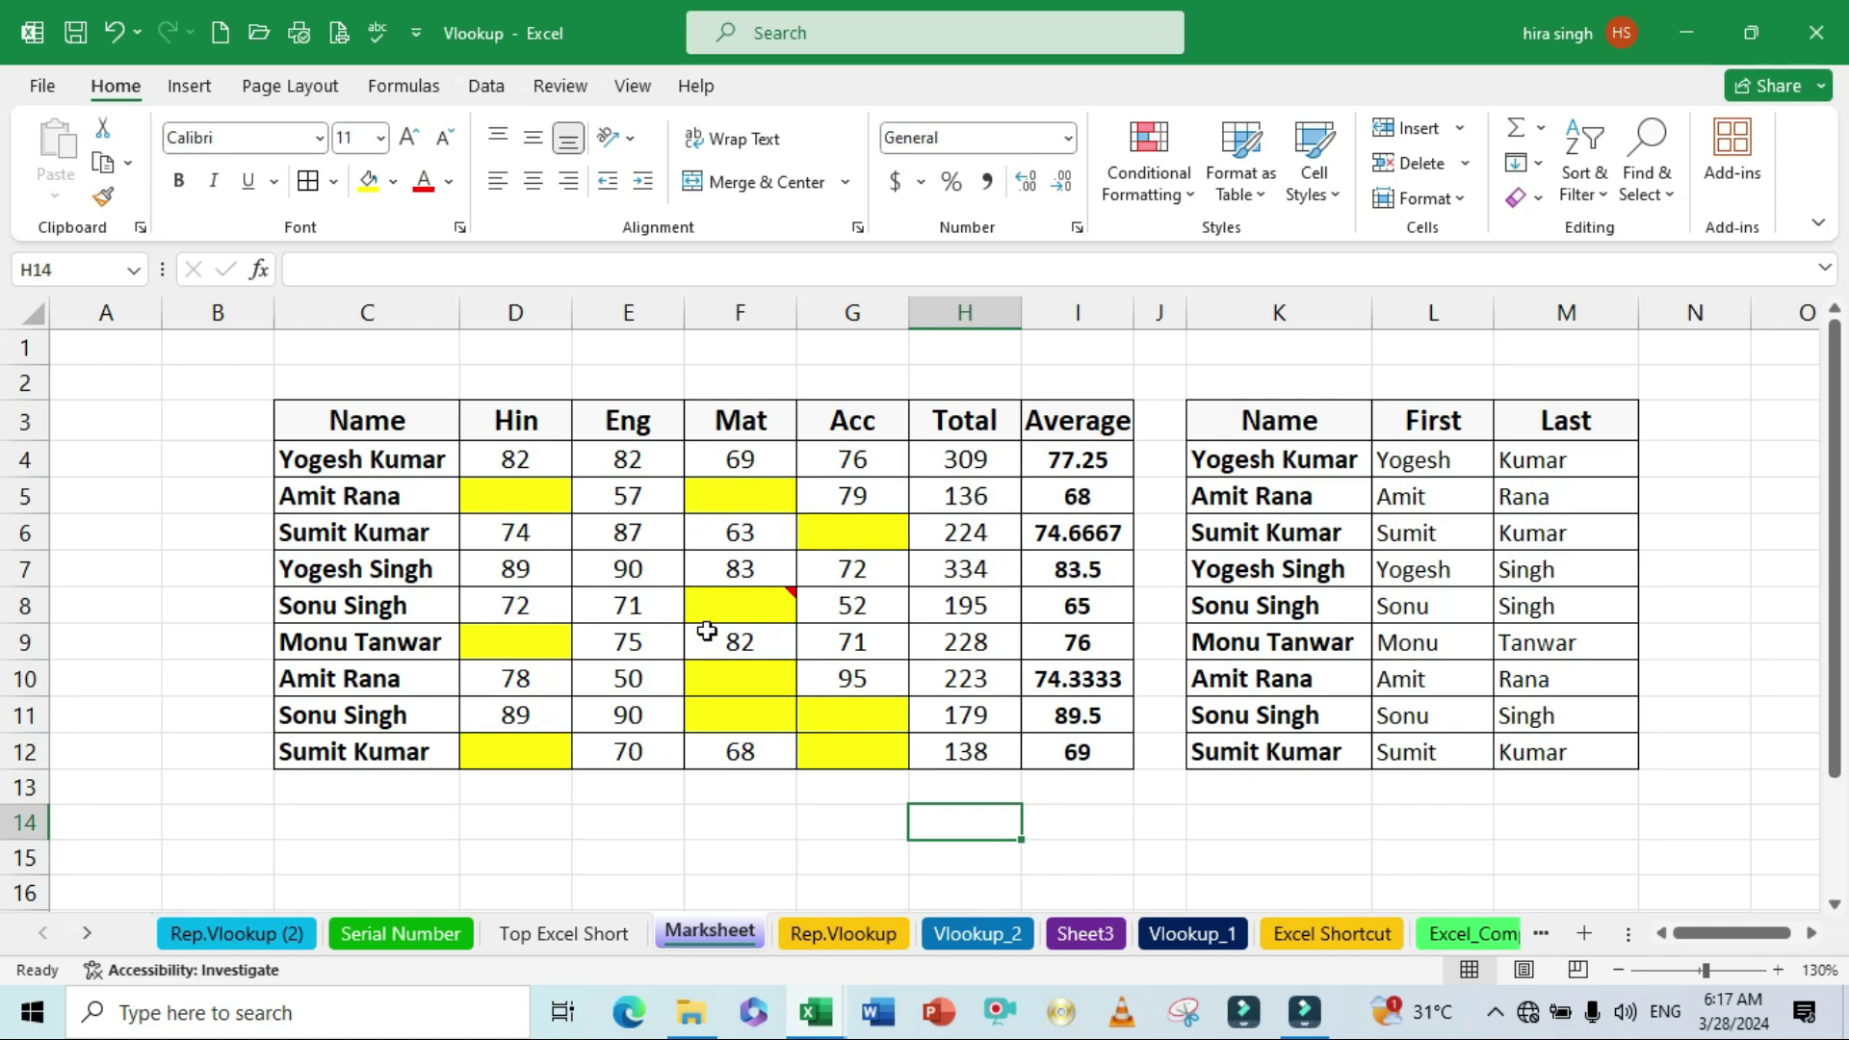
Step: Copy cell F8 with its note and paste it into all blank cells of D4:H12, selected with Go To Special Blanks
left_click(738, 617)
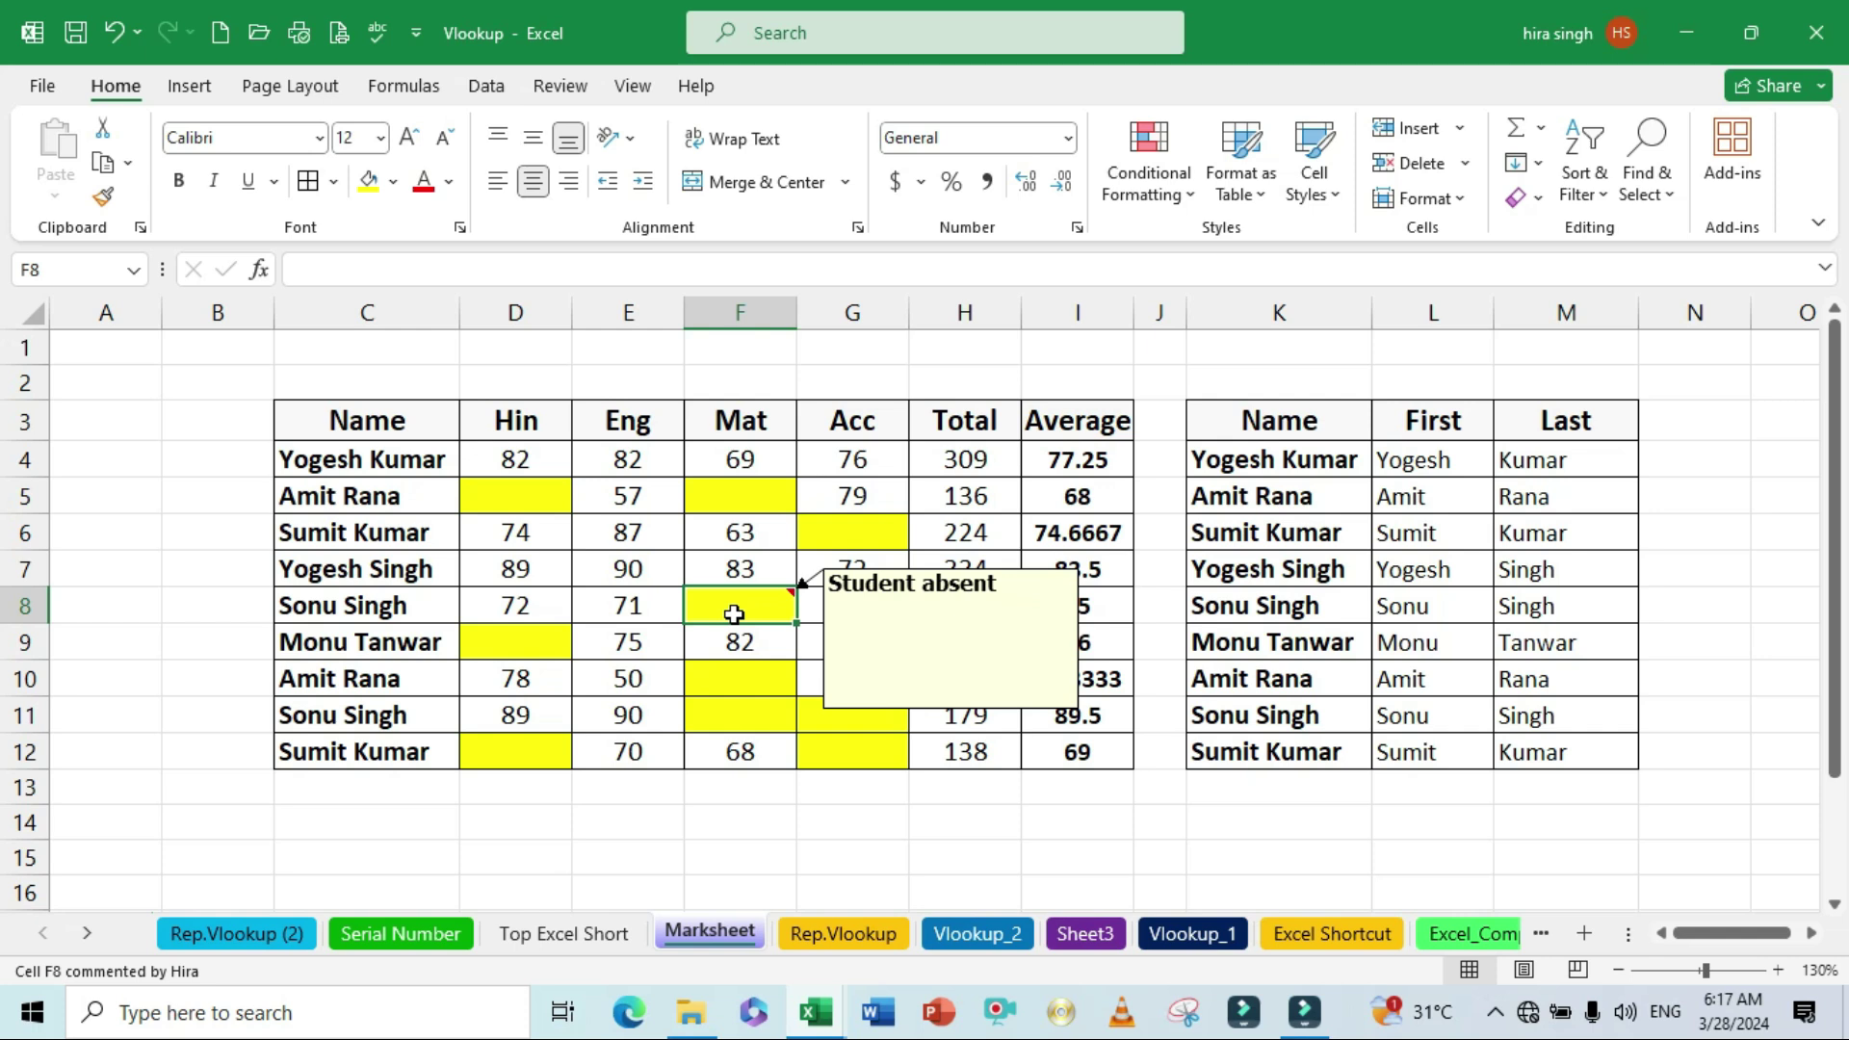
key("ctrl+c")
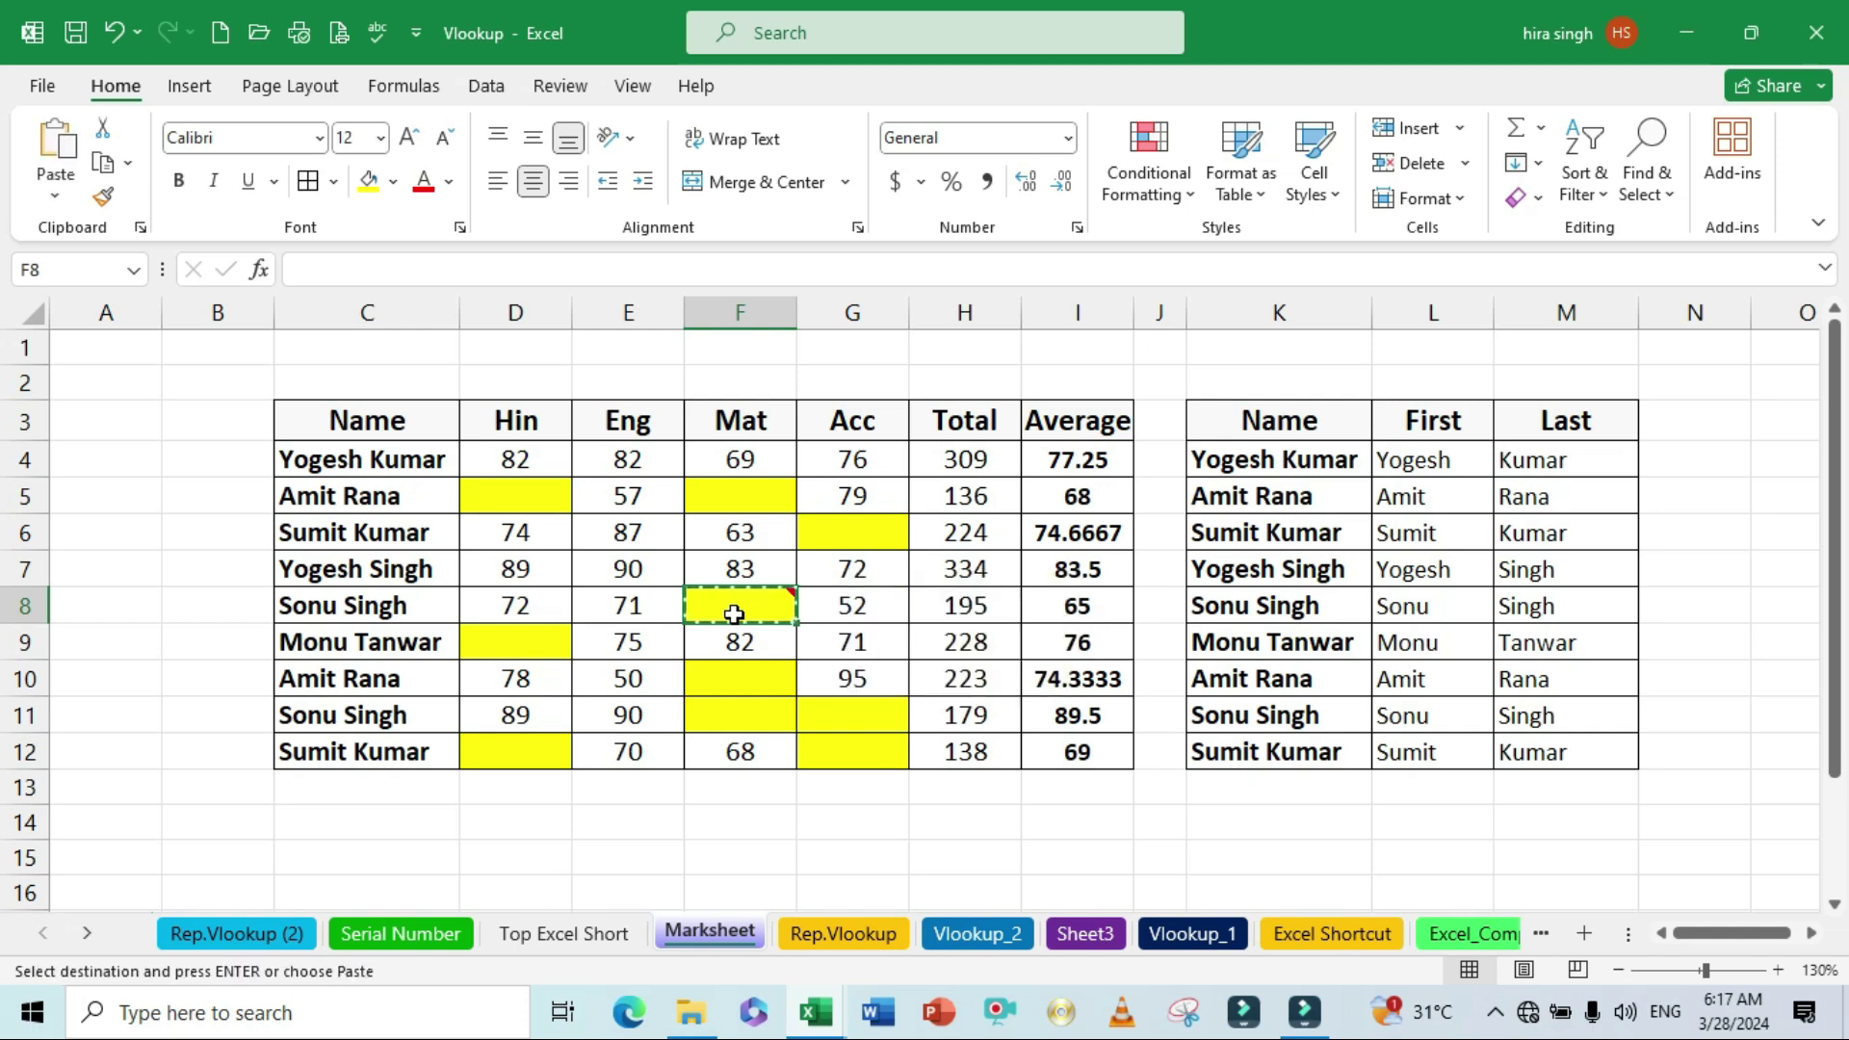
left_click_drag(515, 459, 914, 738)
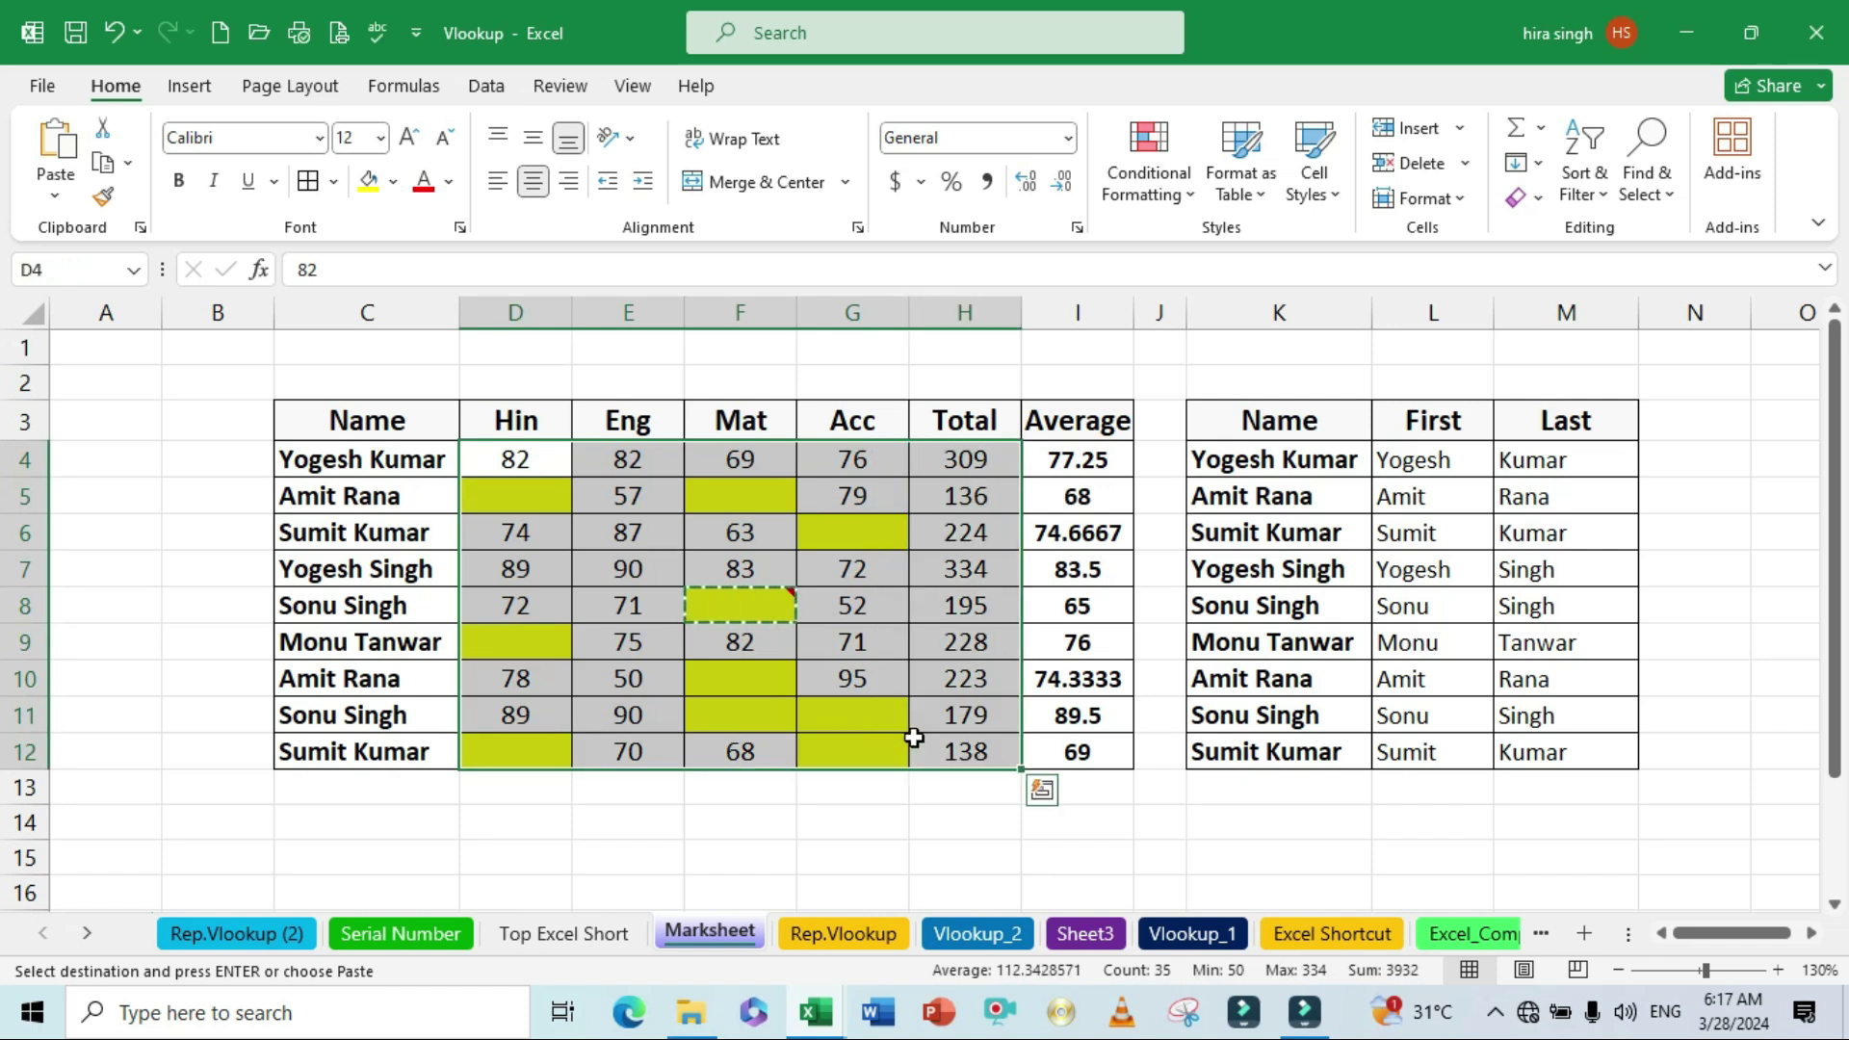
key("ctrl+g")
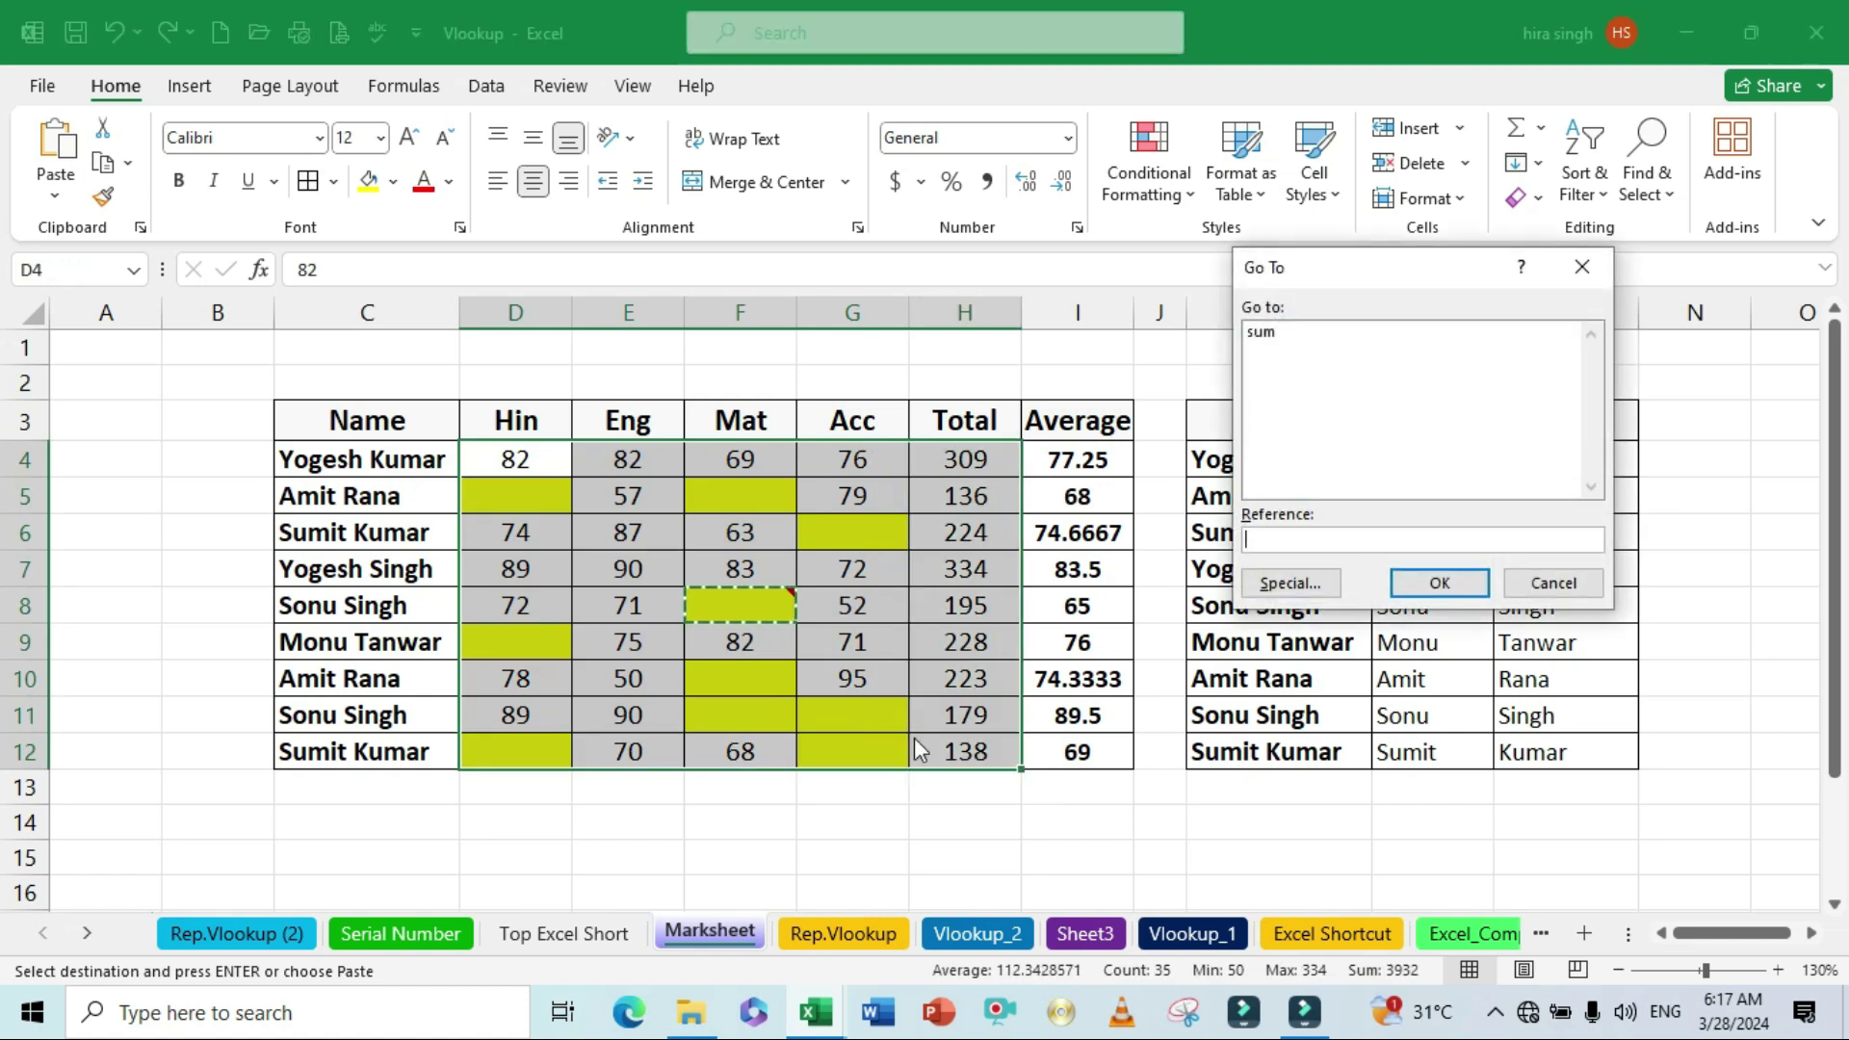
left_click(1290, 584)
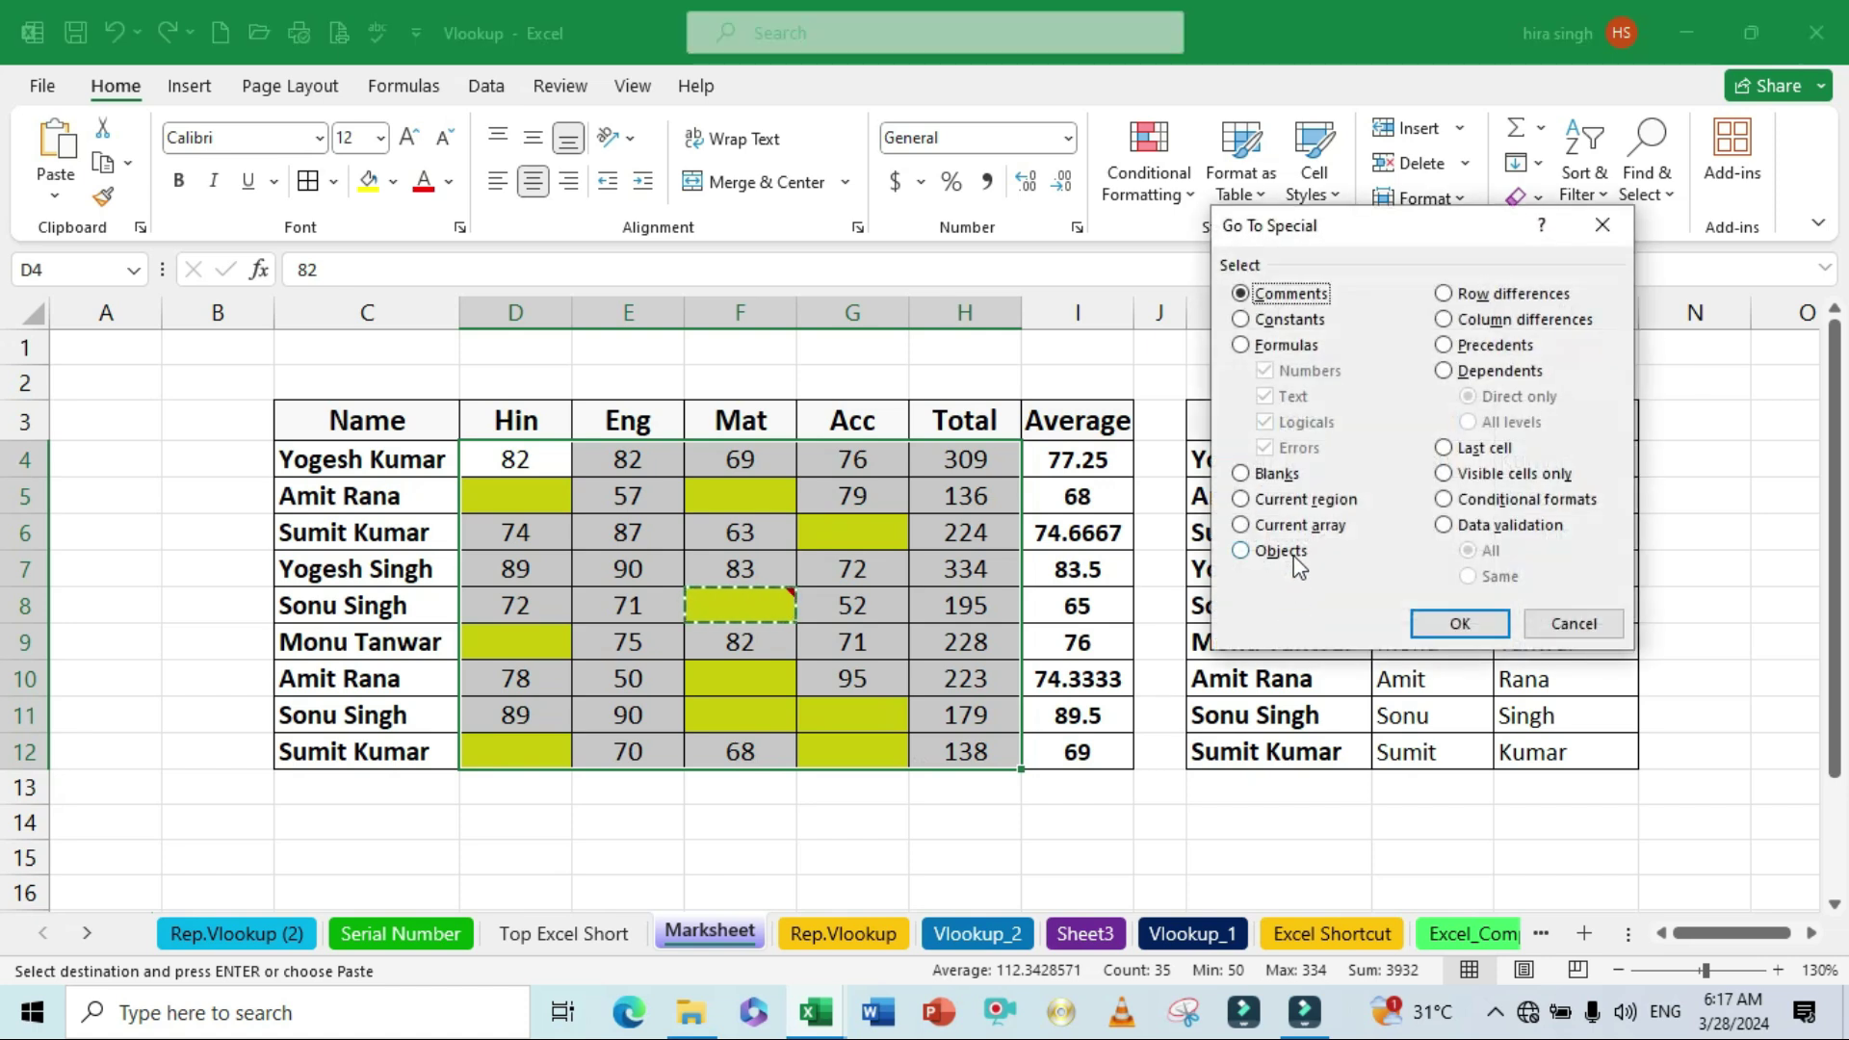
left_click(1243, 476)
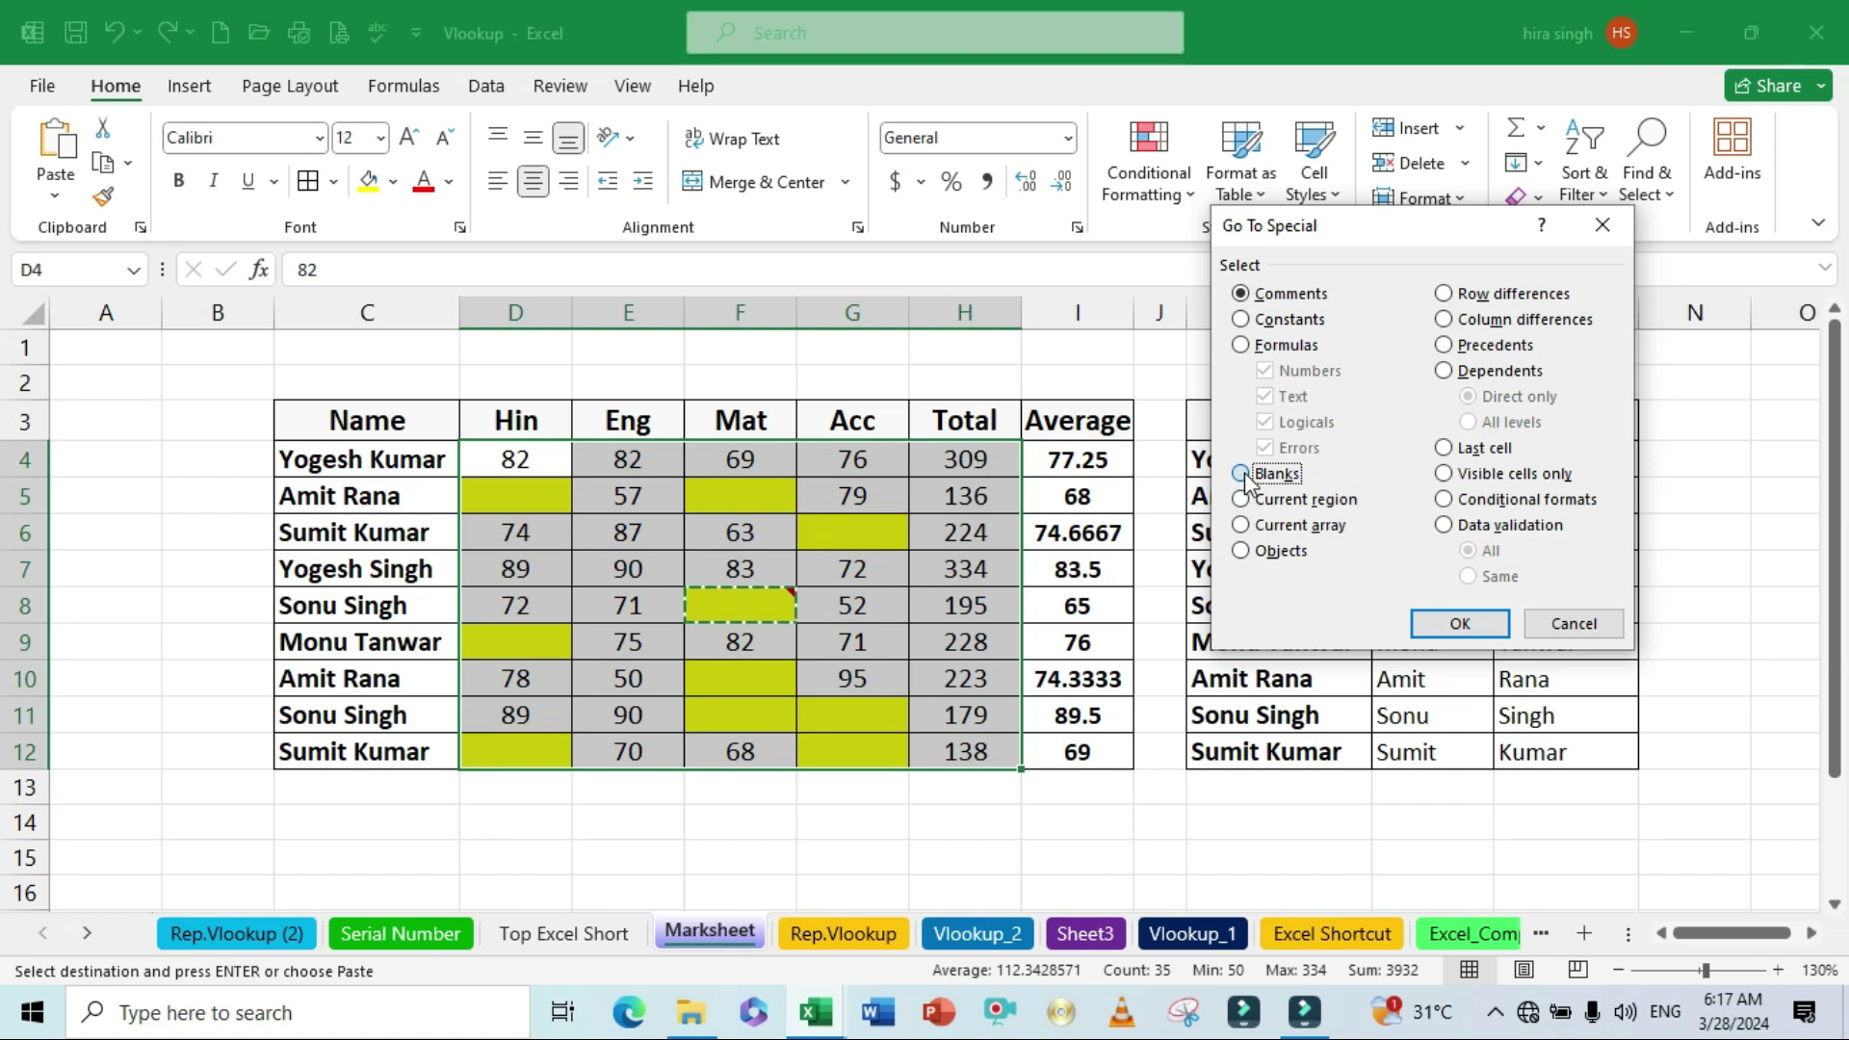
left_click(1442, 624)
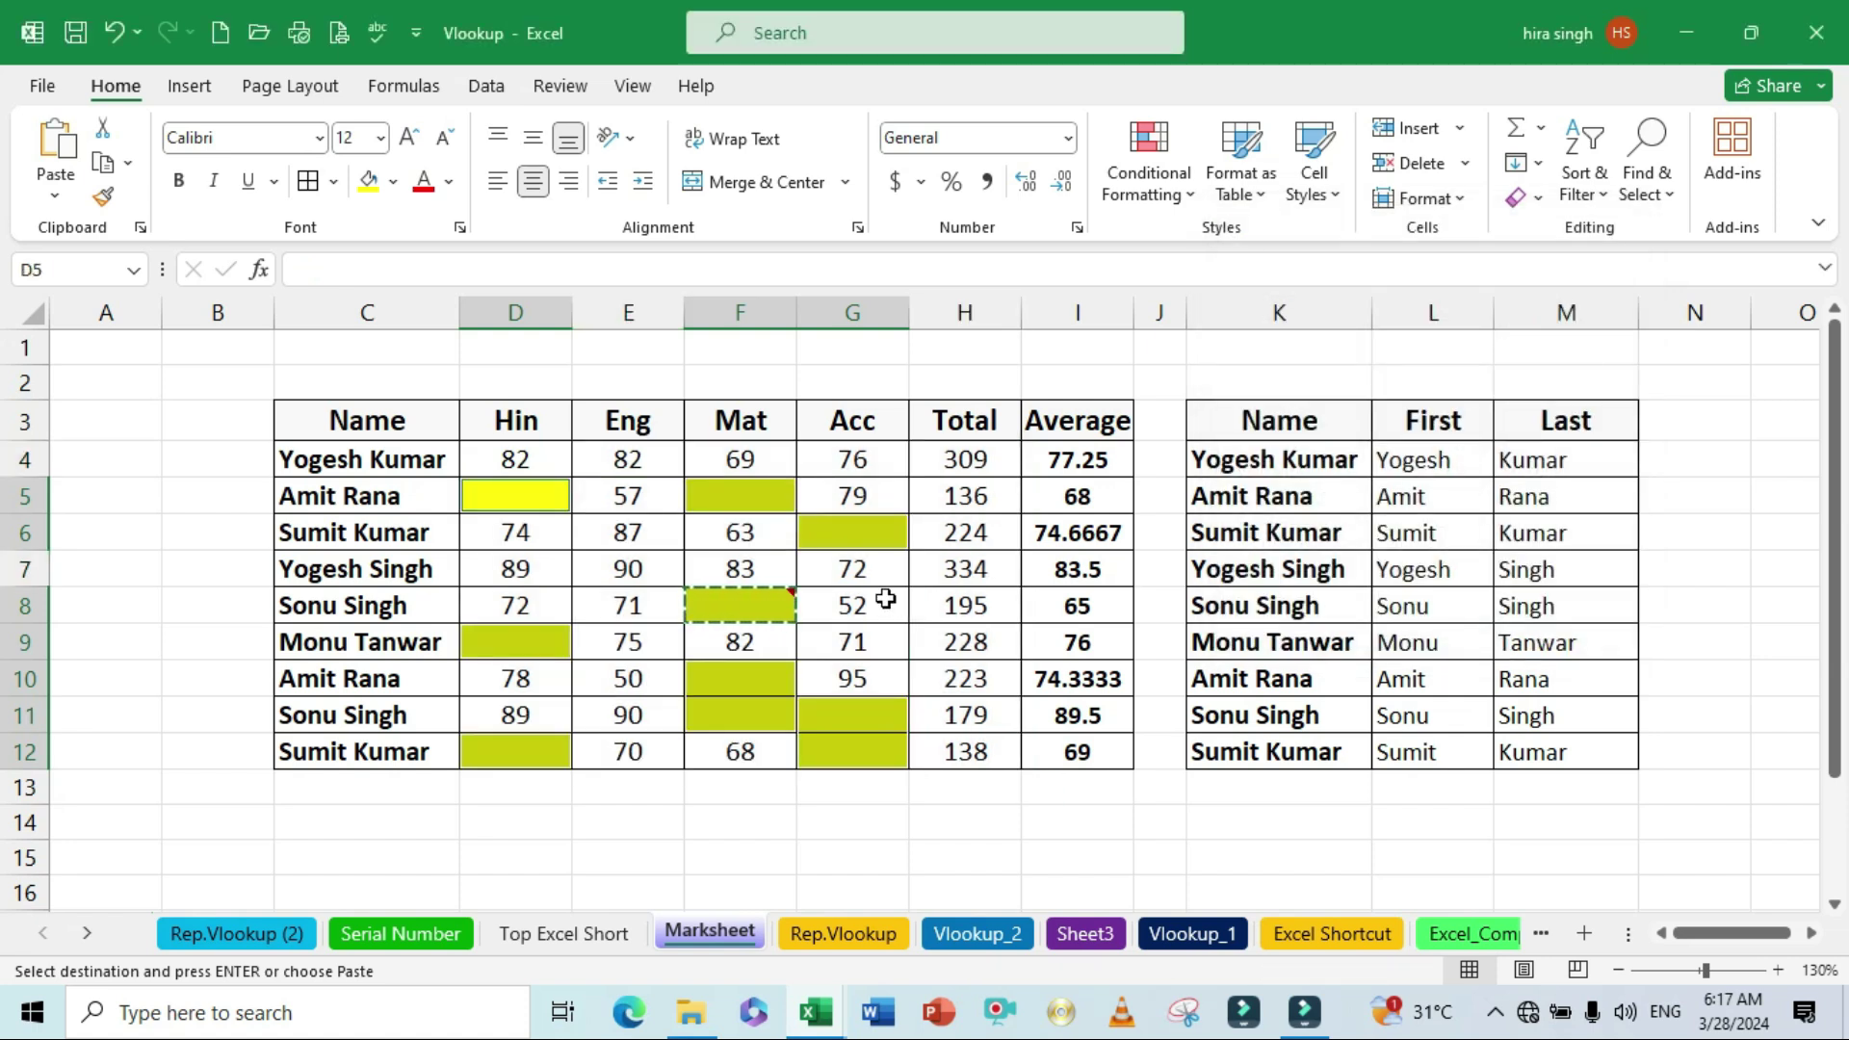
key("ctrl+v")
left_click(886, 603)
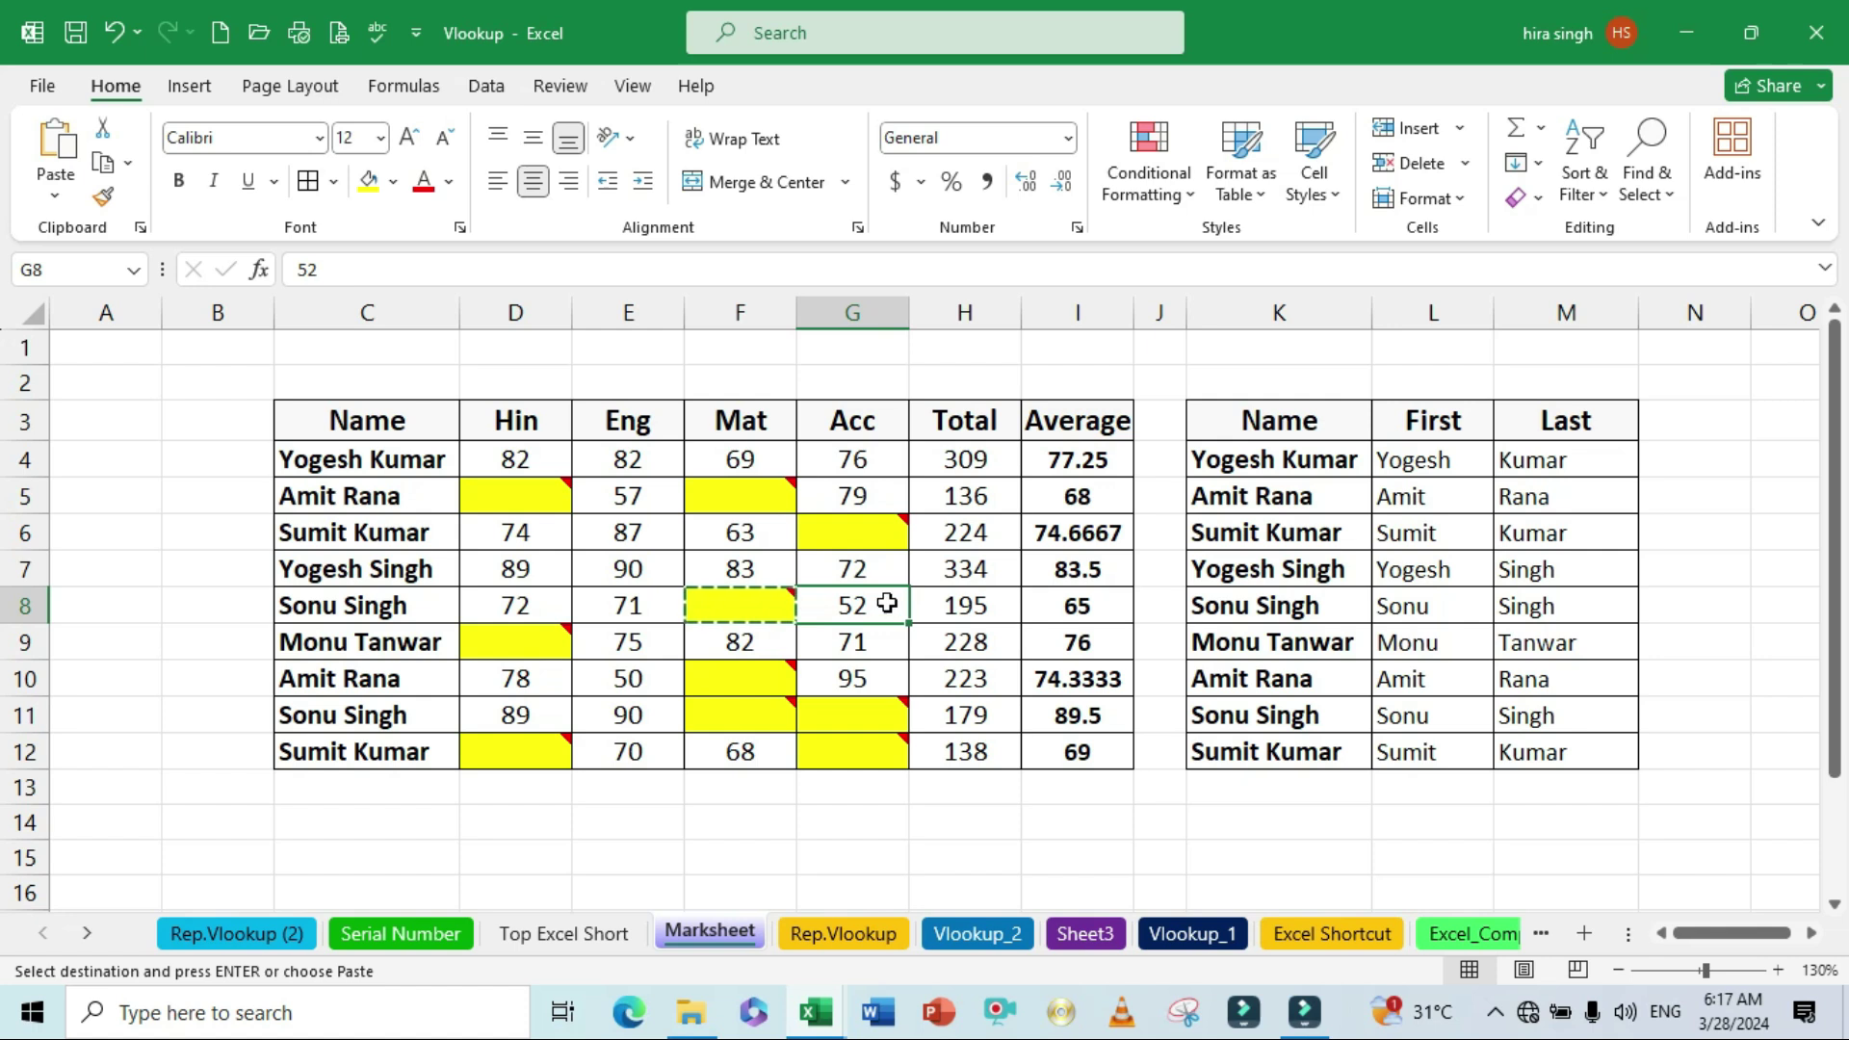
Step: Check the copied notes on the blank cells G6 and F5
left_click(852, 540)
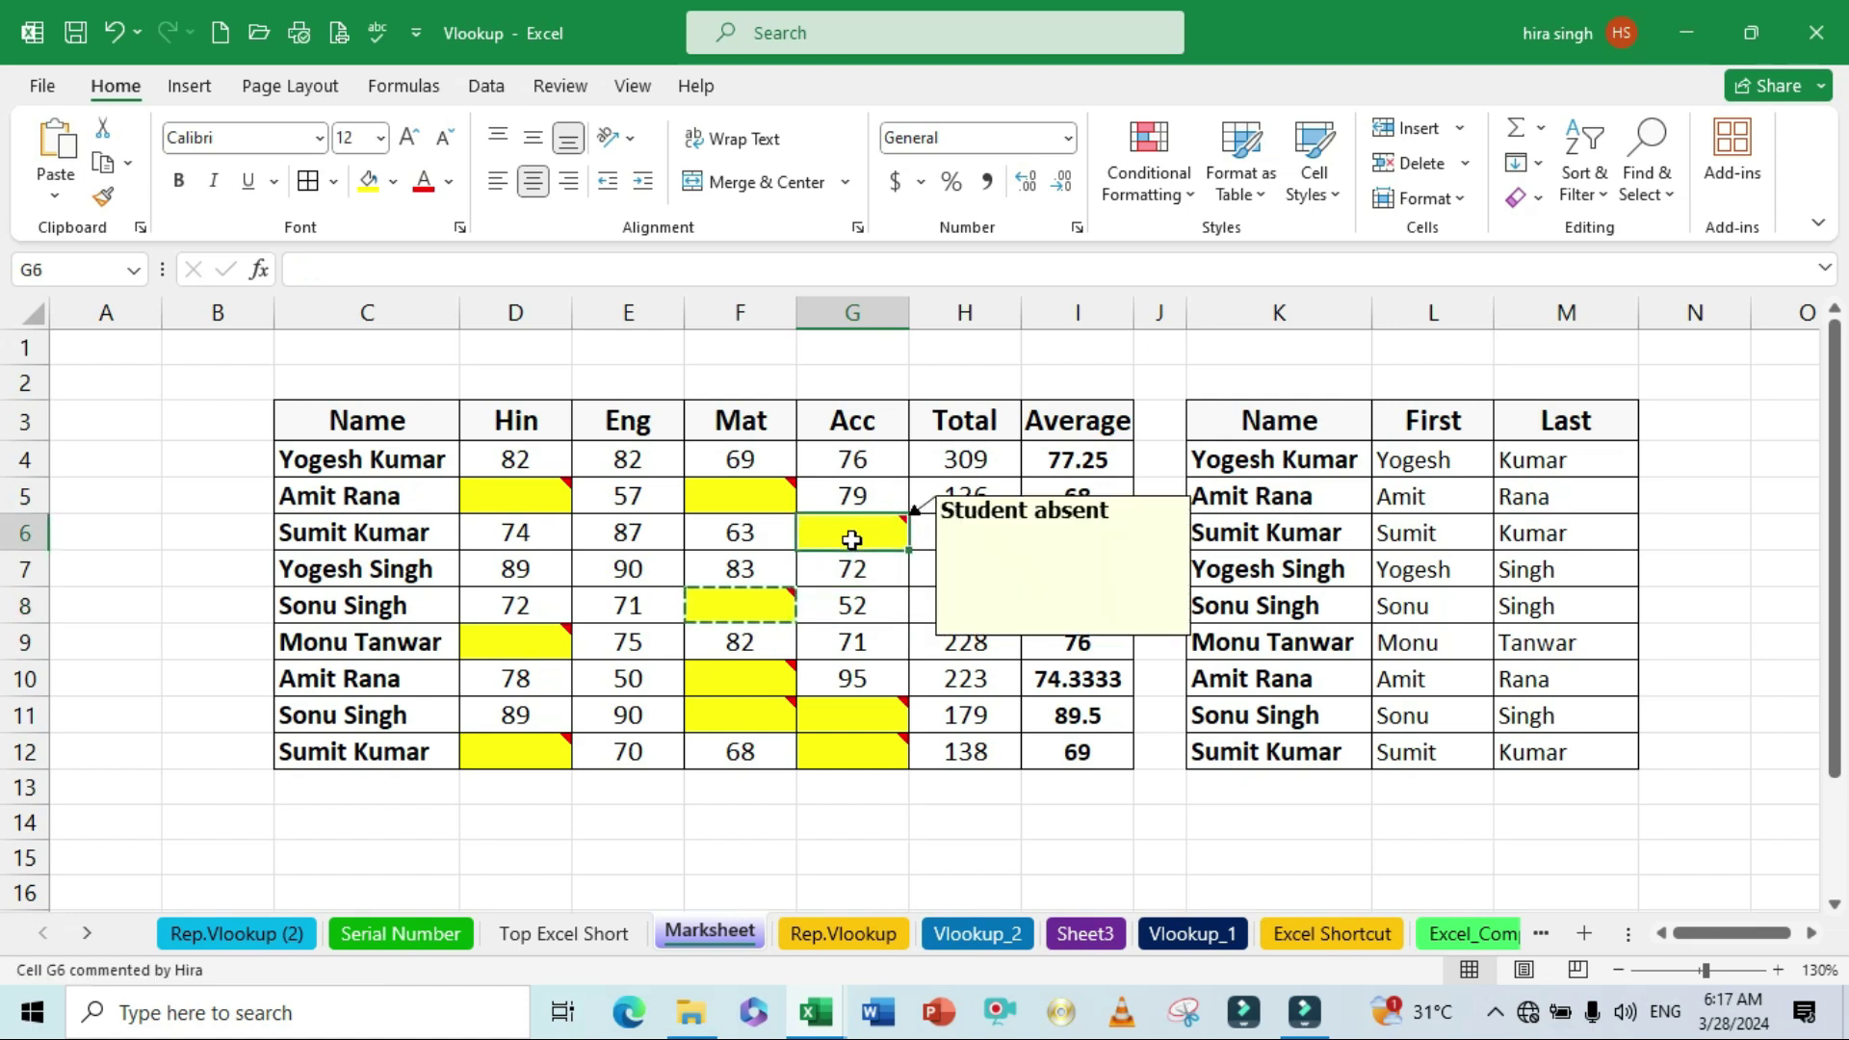
left_click(749, 493)
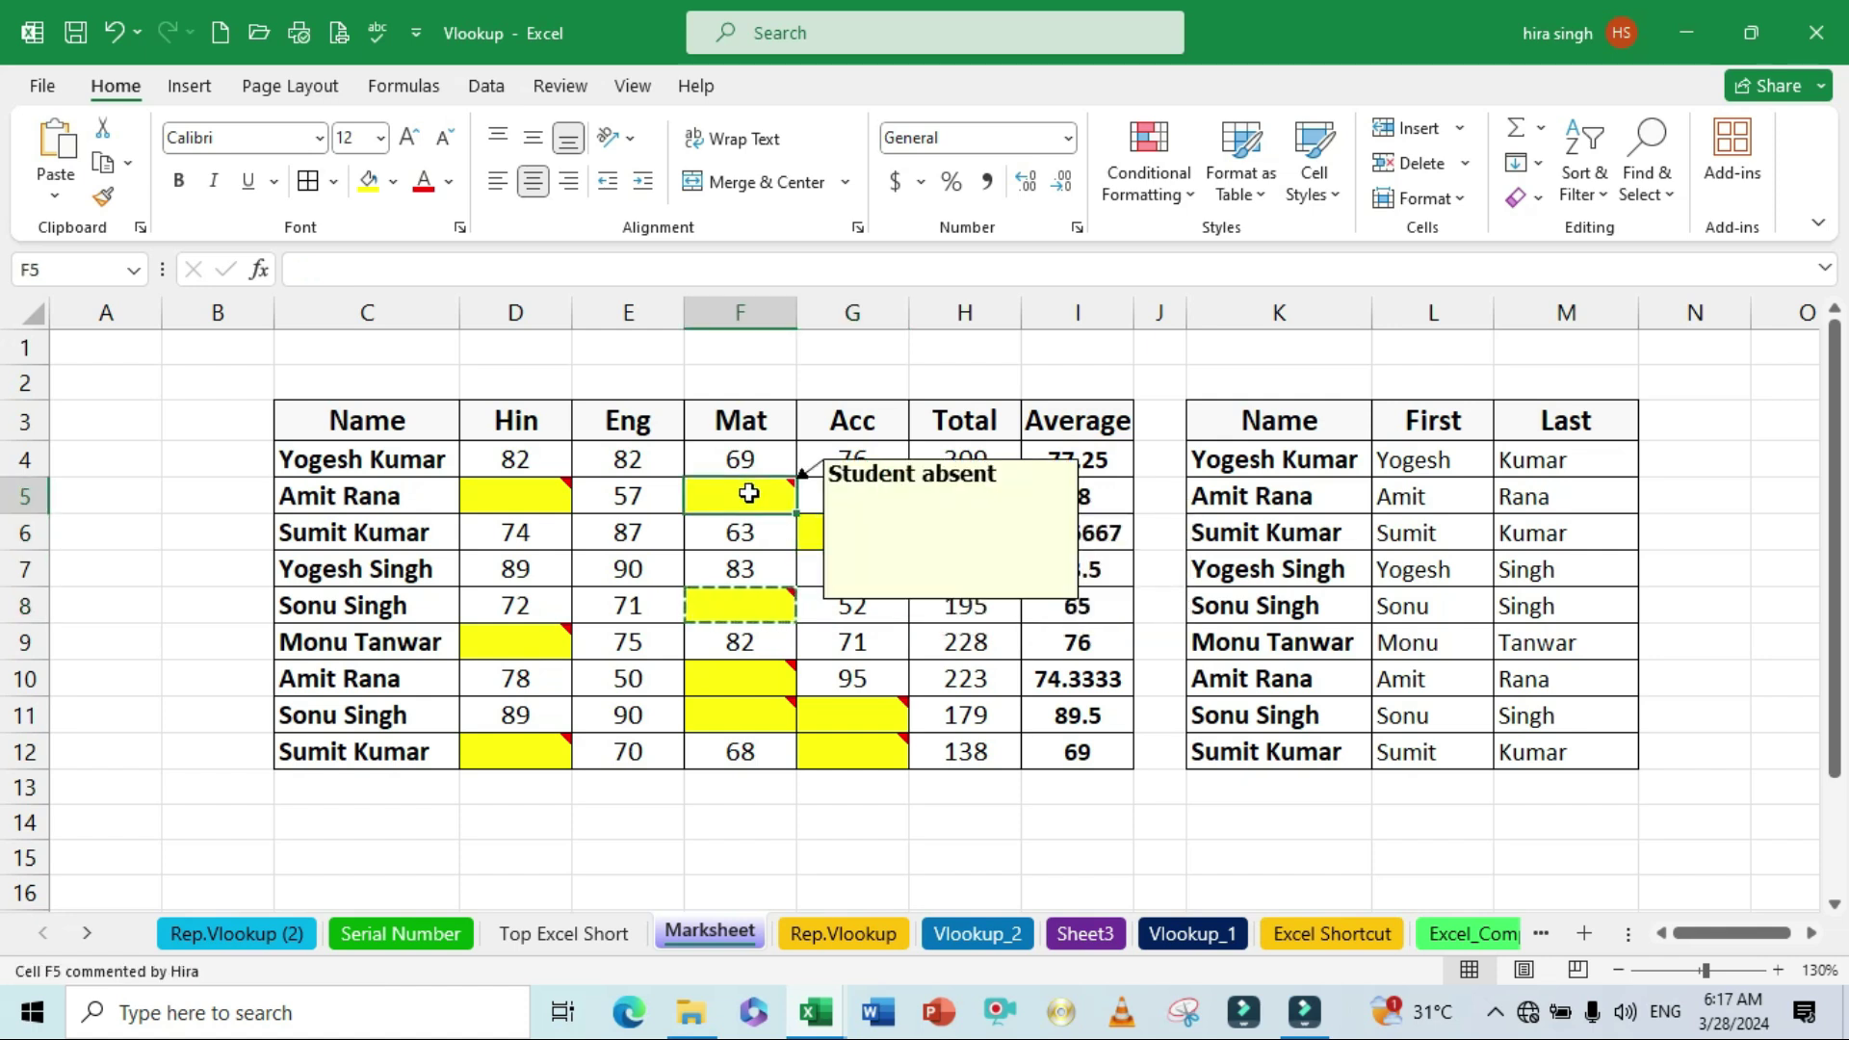
left_click(777, 785)
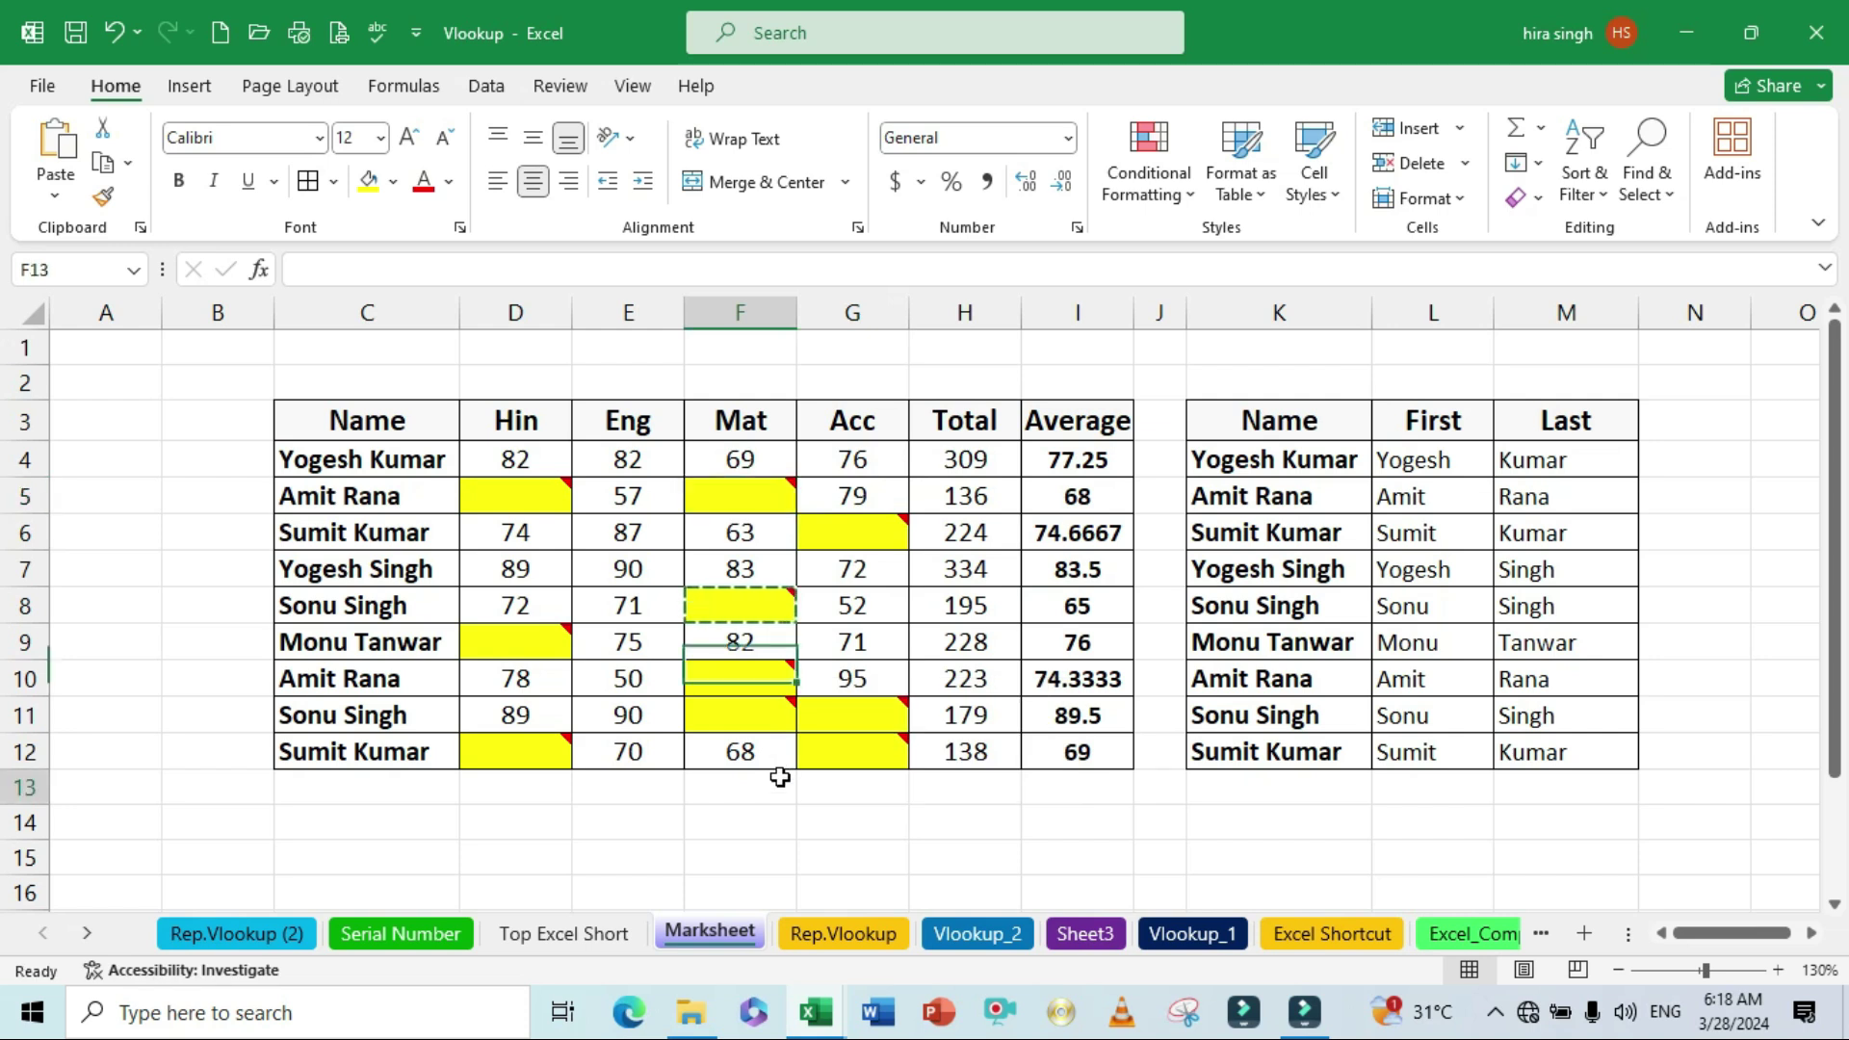
left_click(824, 816)
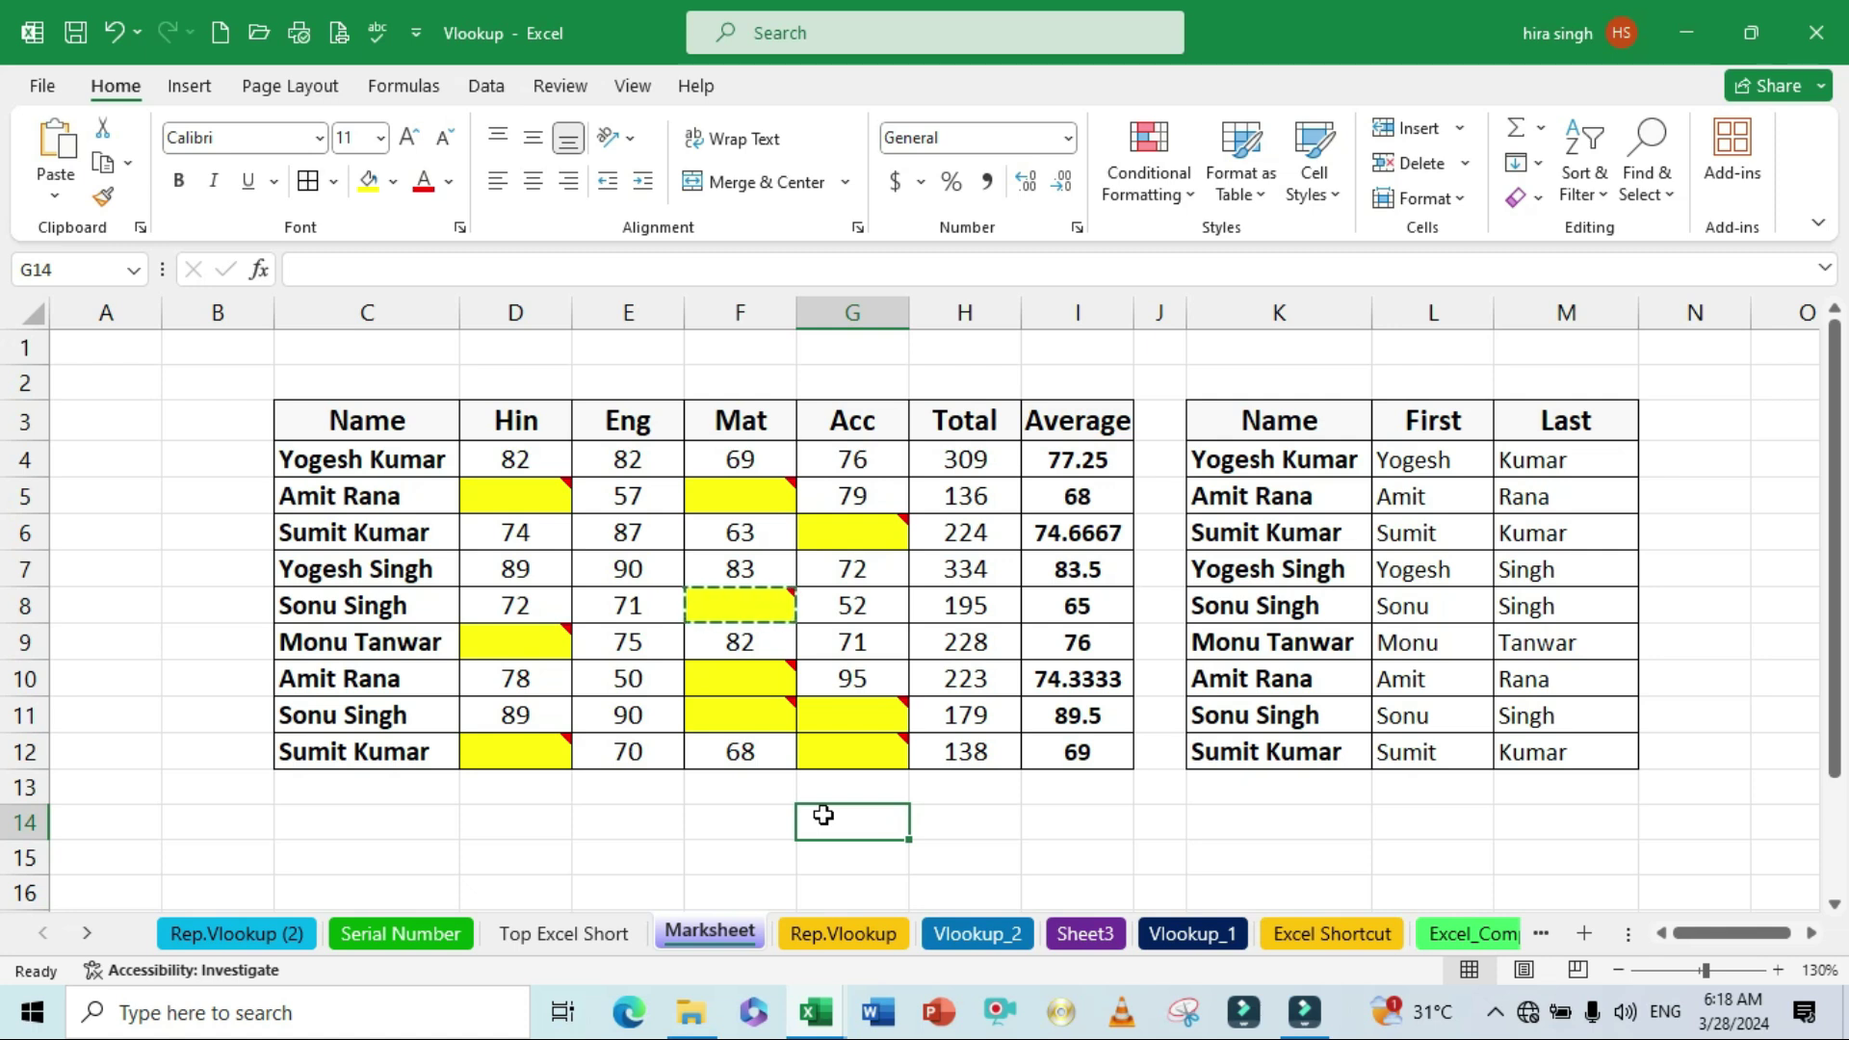
left_click(756, 814)
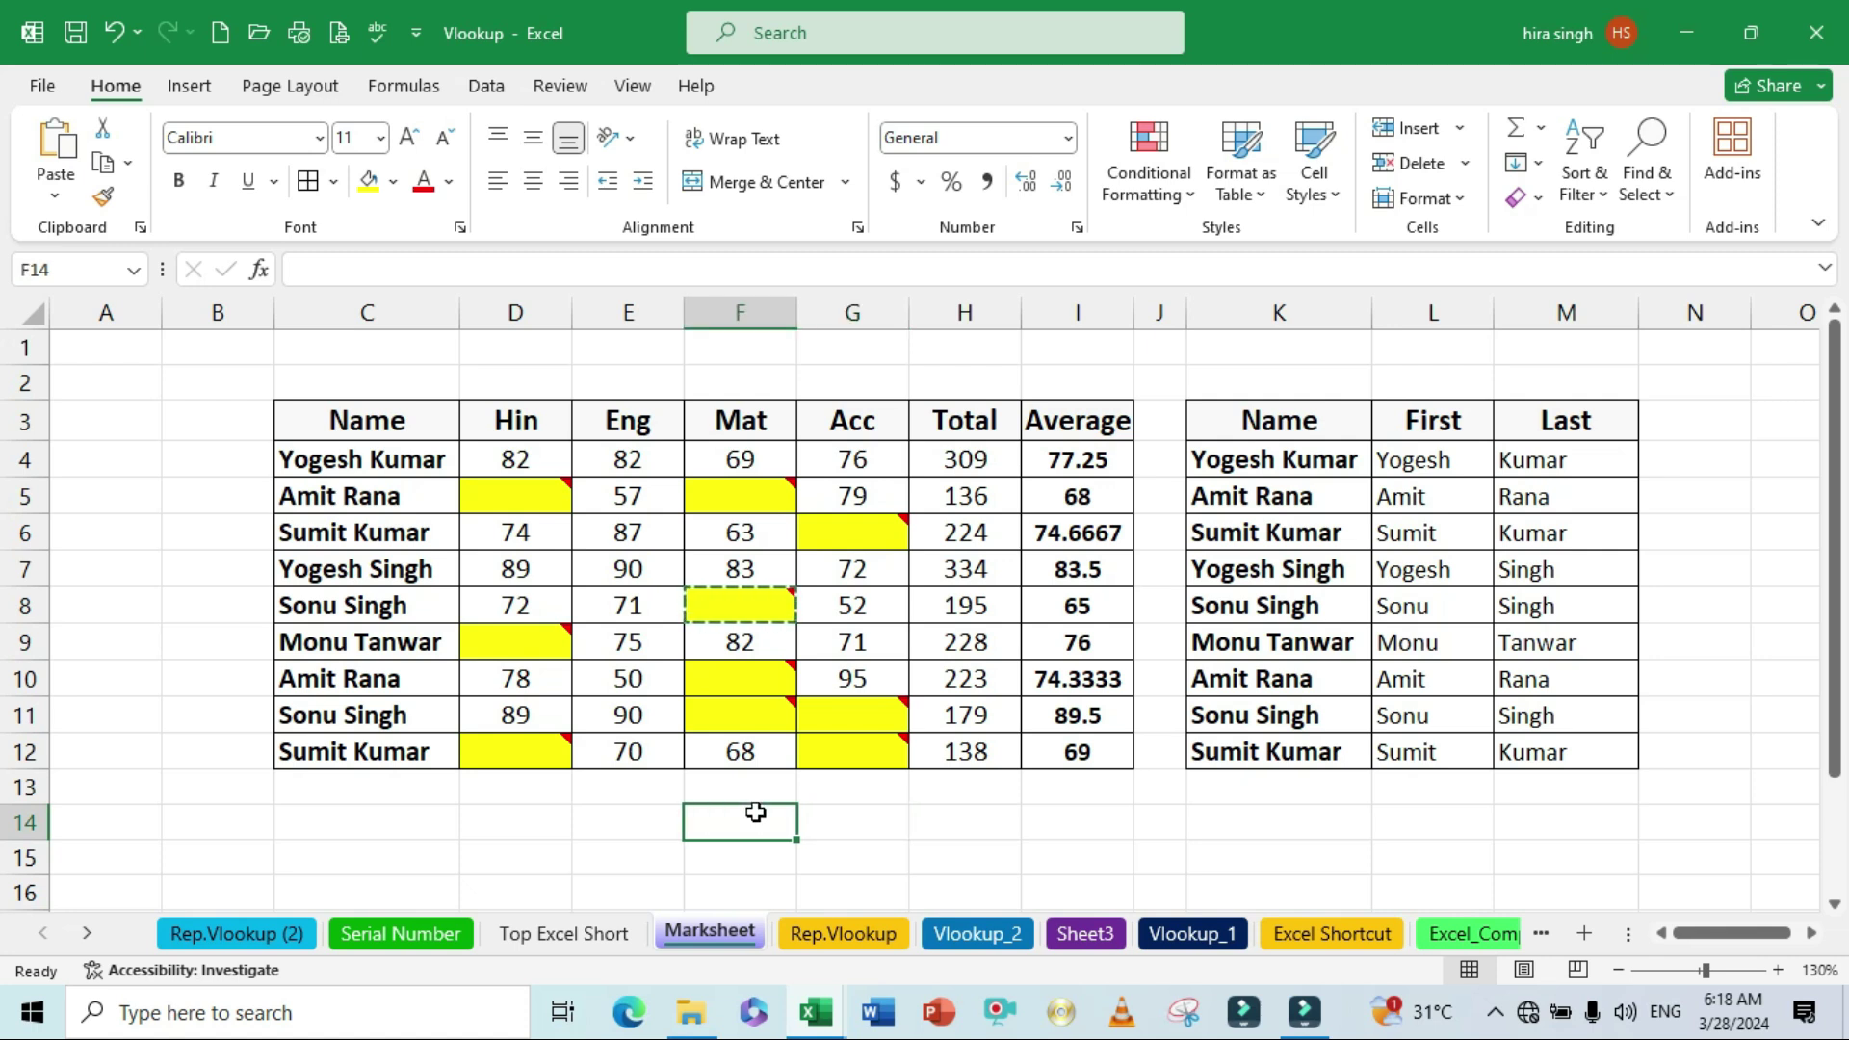
Step: View the select-all-comments entry in row 6 of the Top Excel Short sheet and return to the Marksheet sheet
left_click(607, 934)
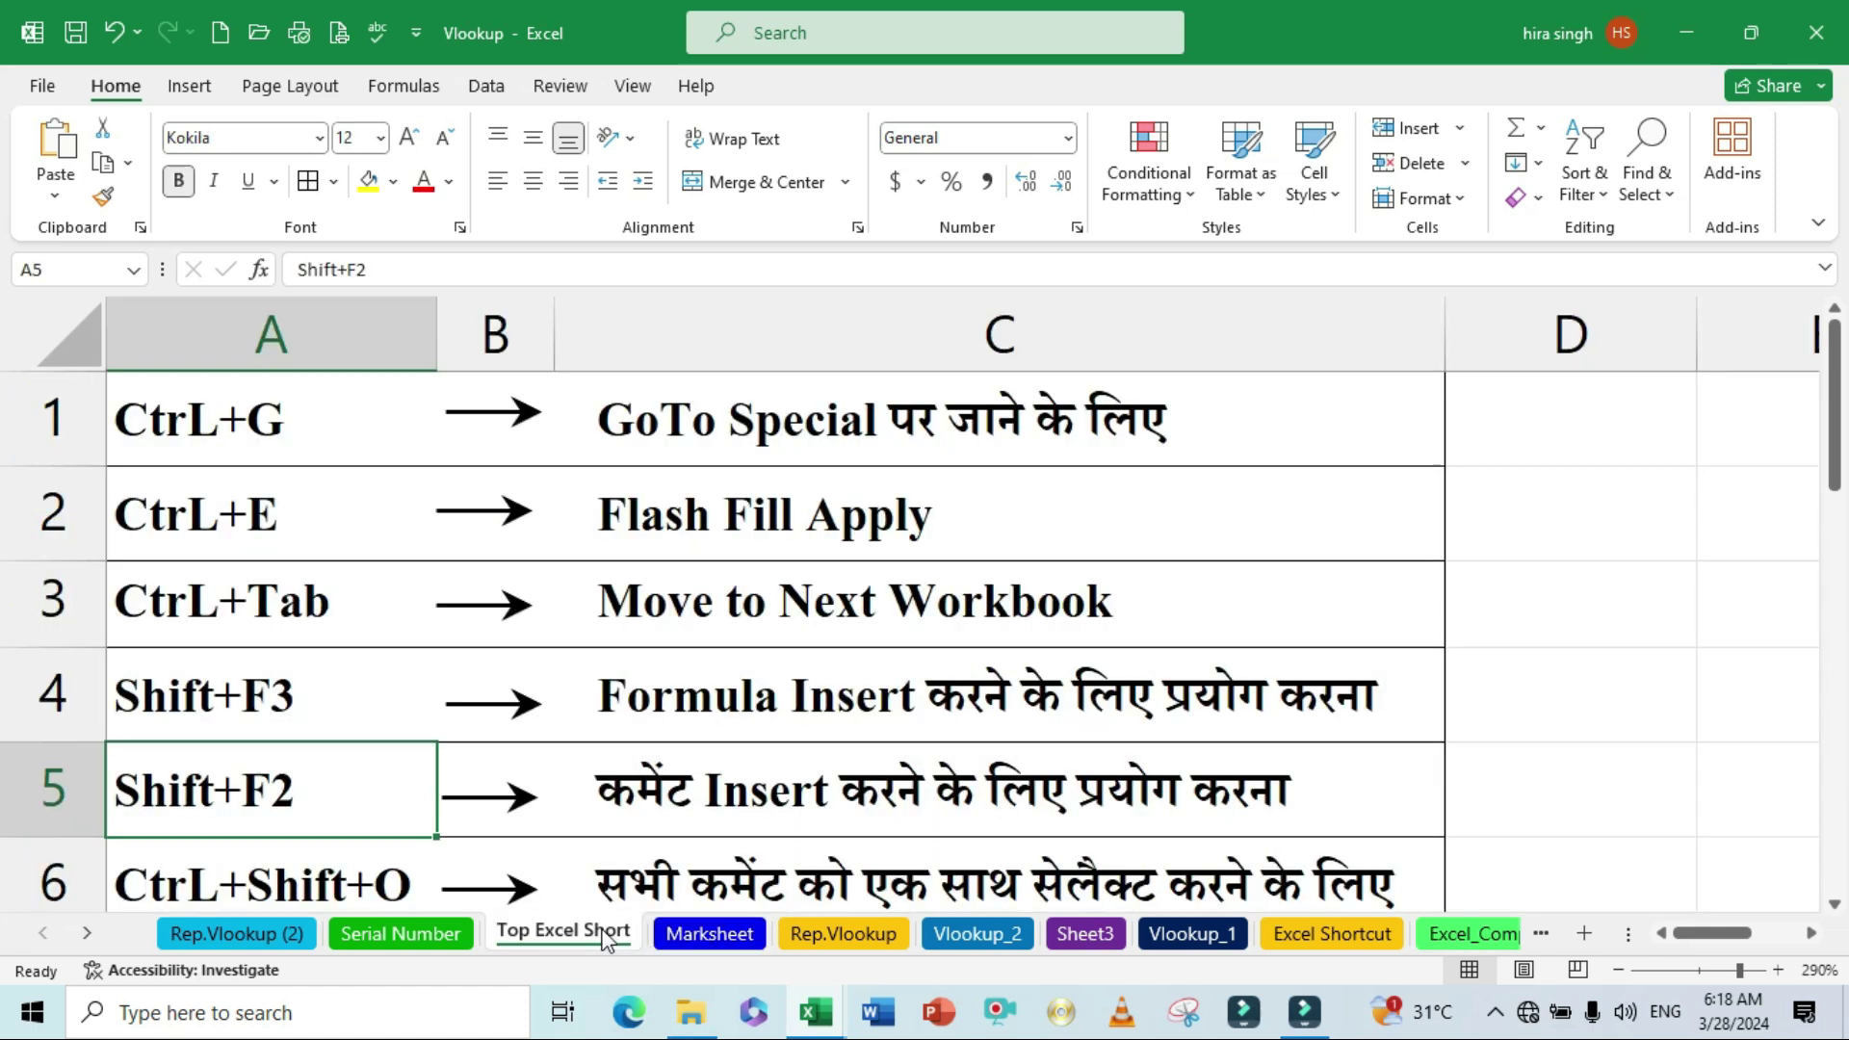
left_click(589, 864)
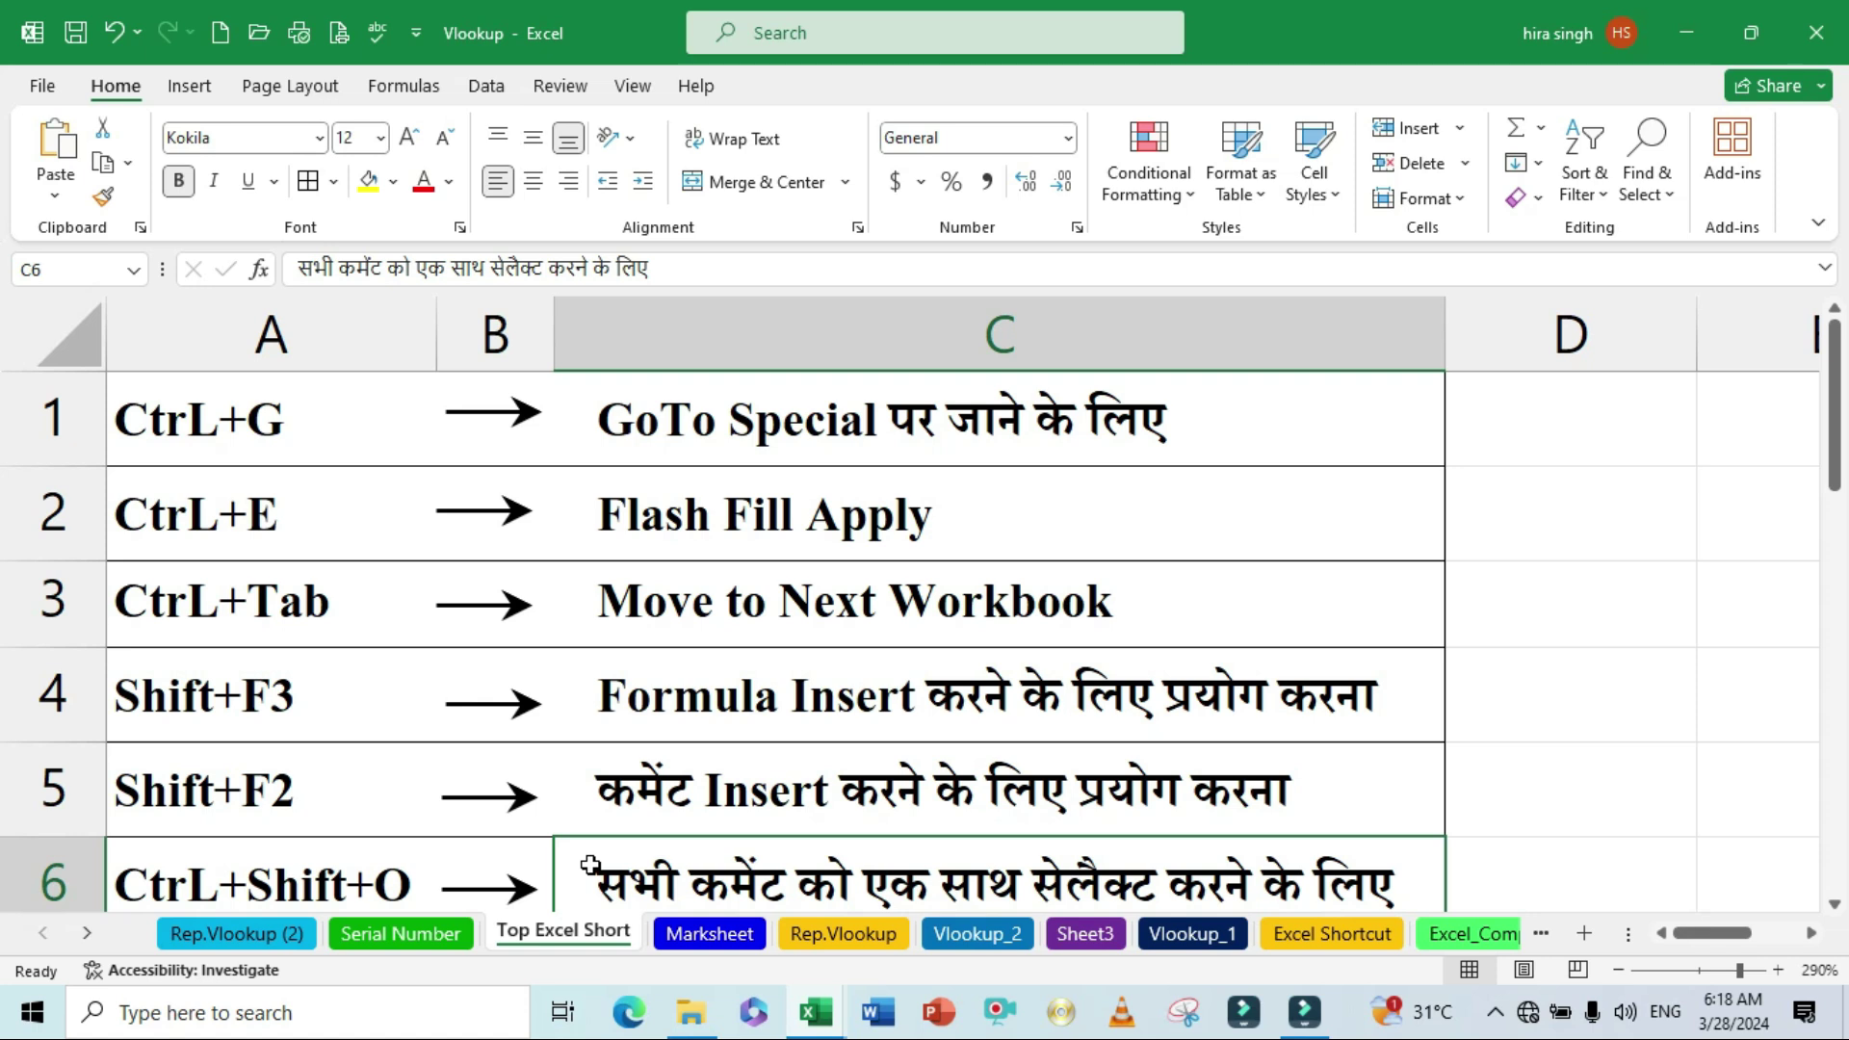
left_click(693, 936)
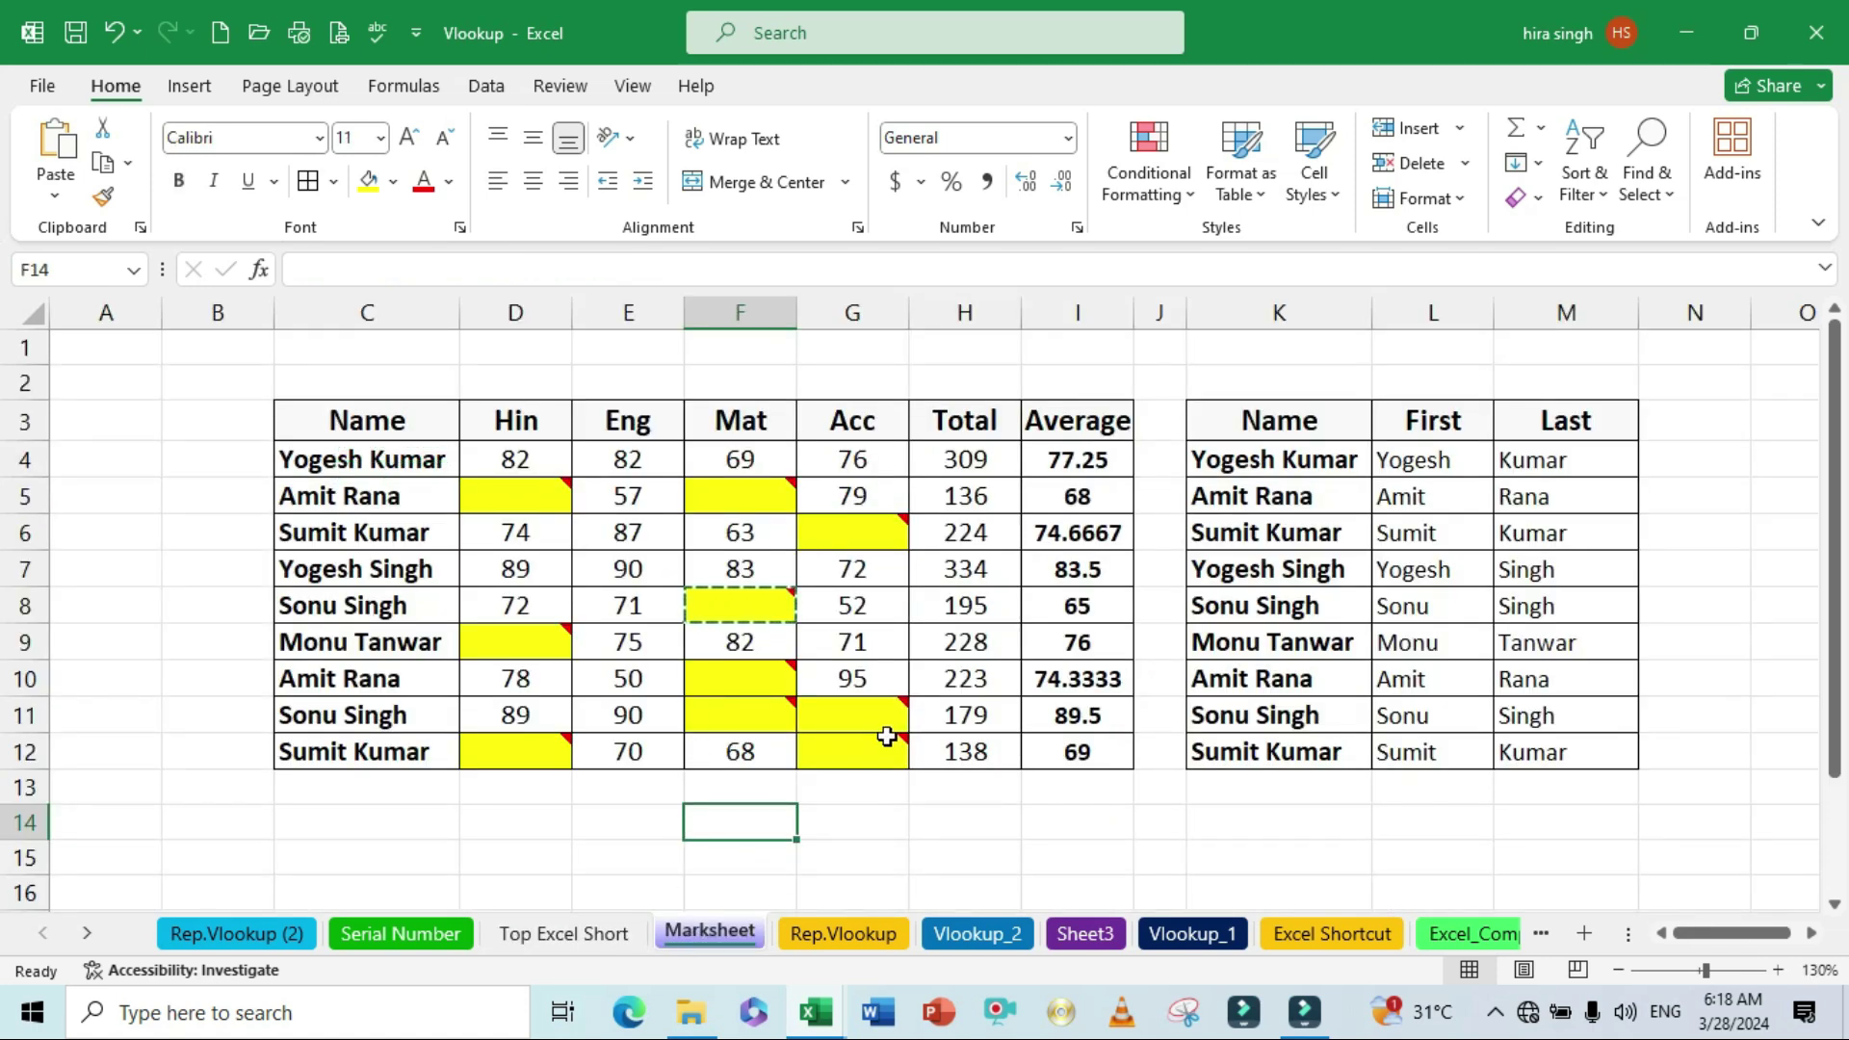
Step: Clear the pending copy of F8 and select all cells containing notes on the Marksheet sheet at once
left_click(896, 790)
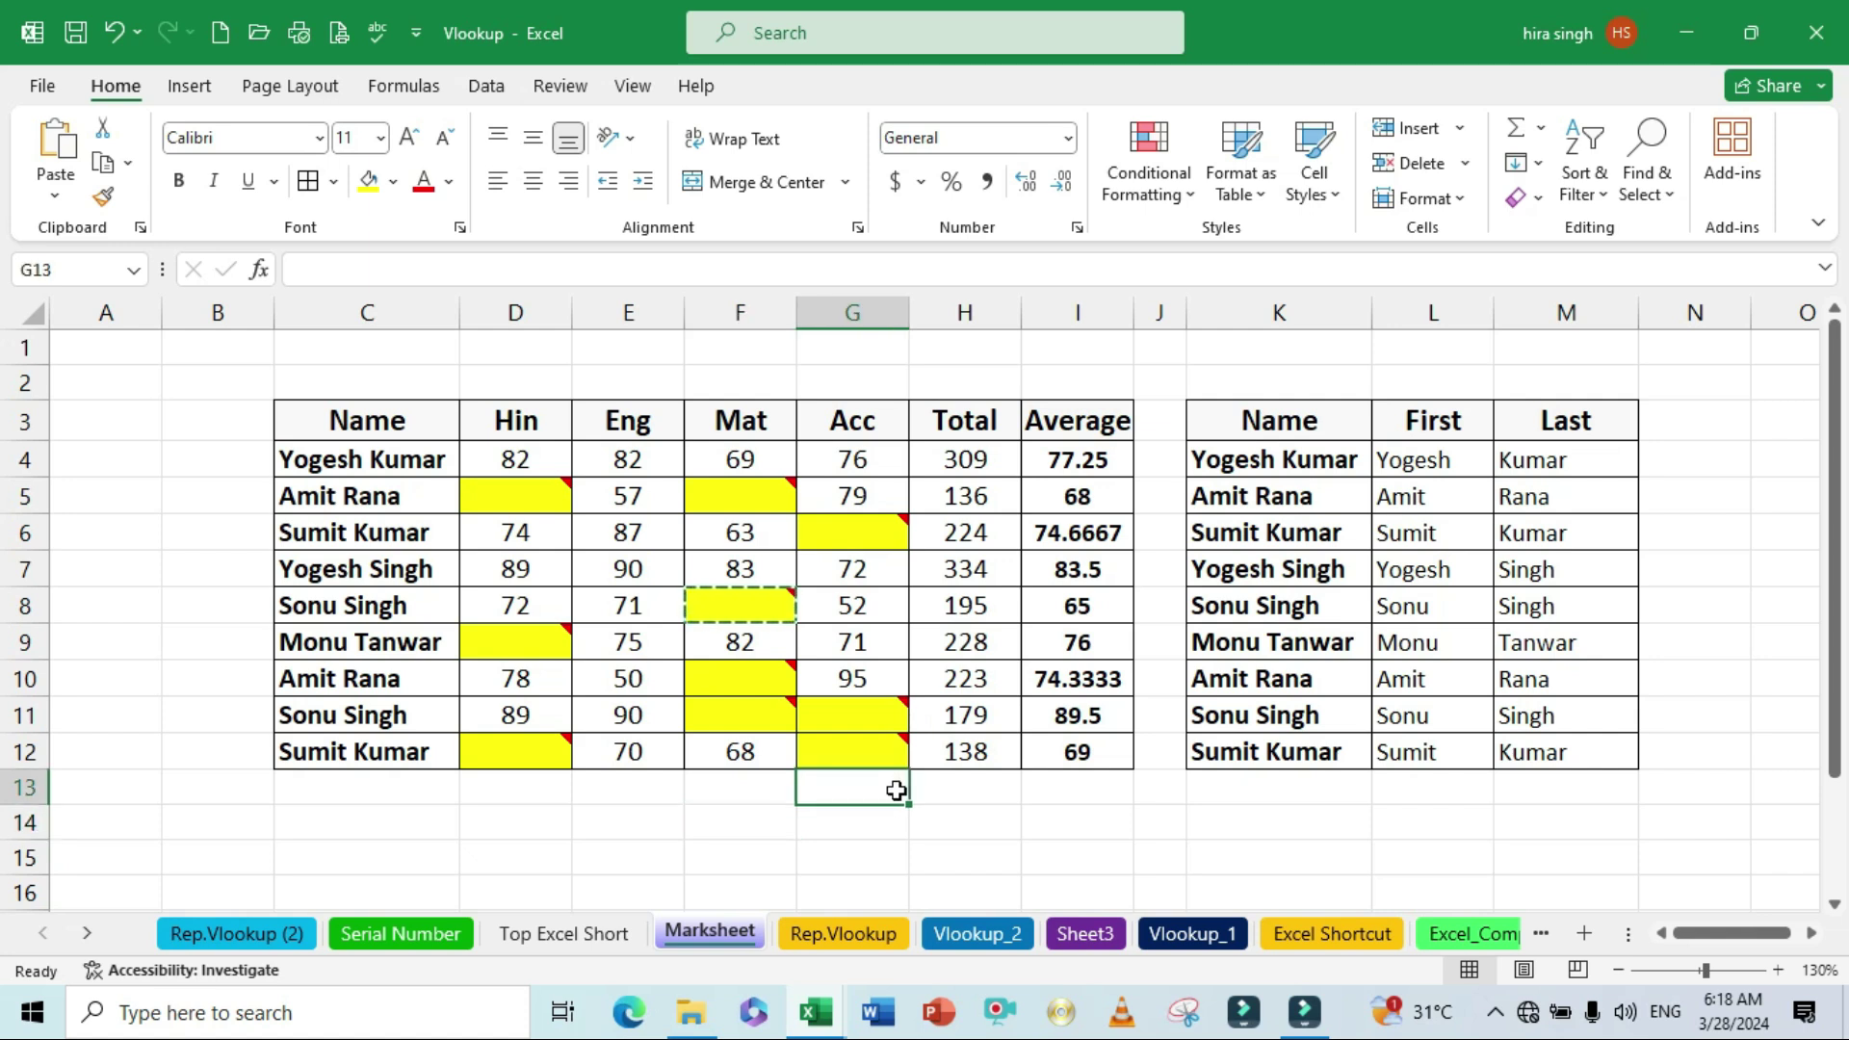
left_click(843, 630)
key("Escape")
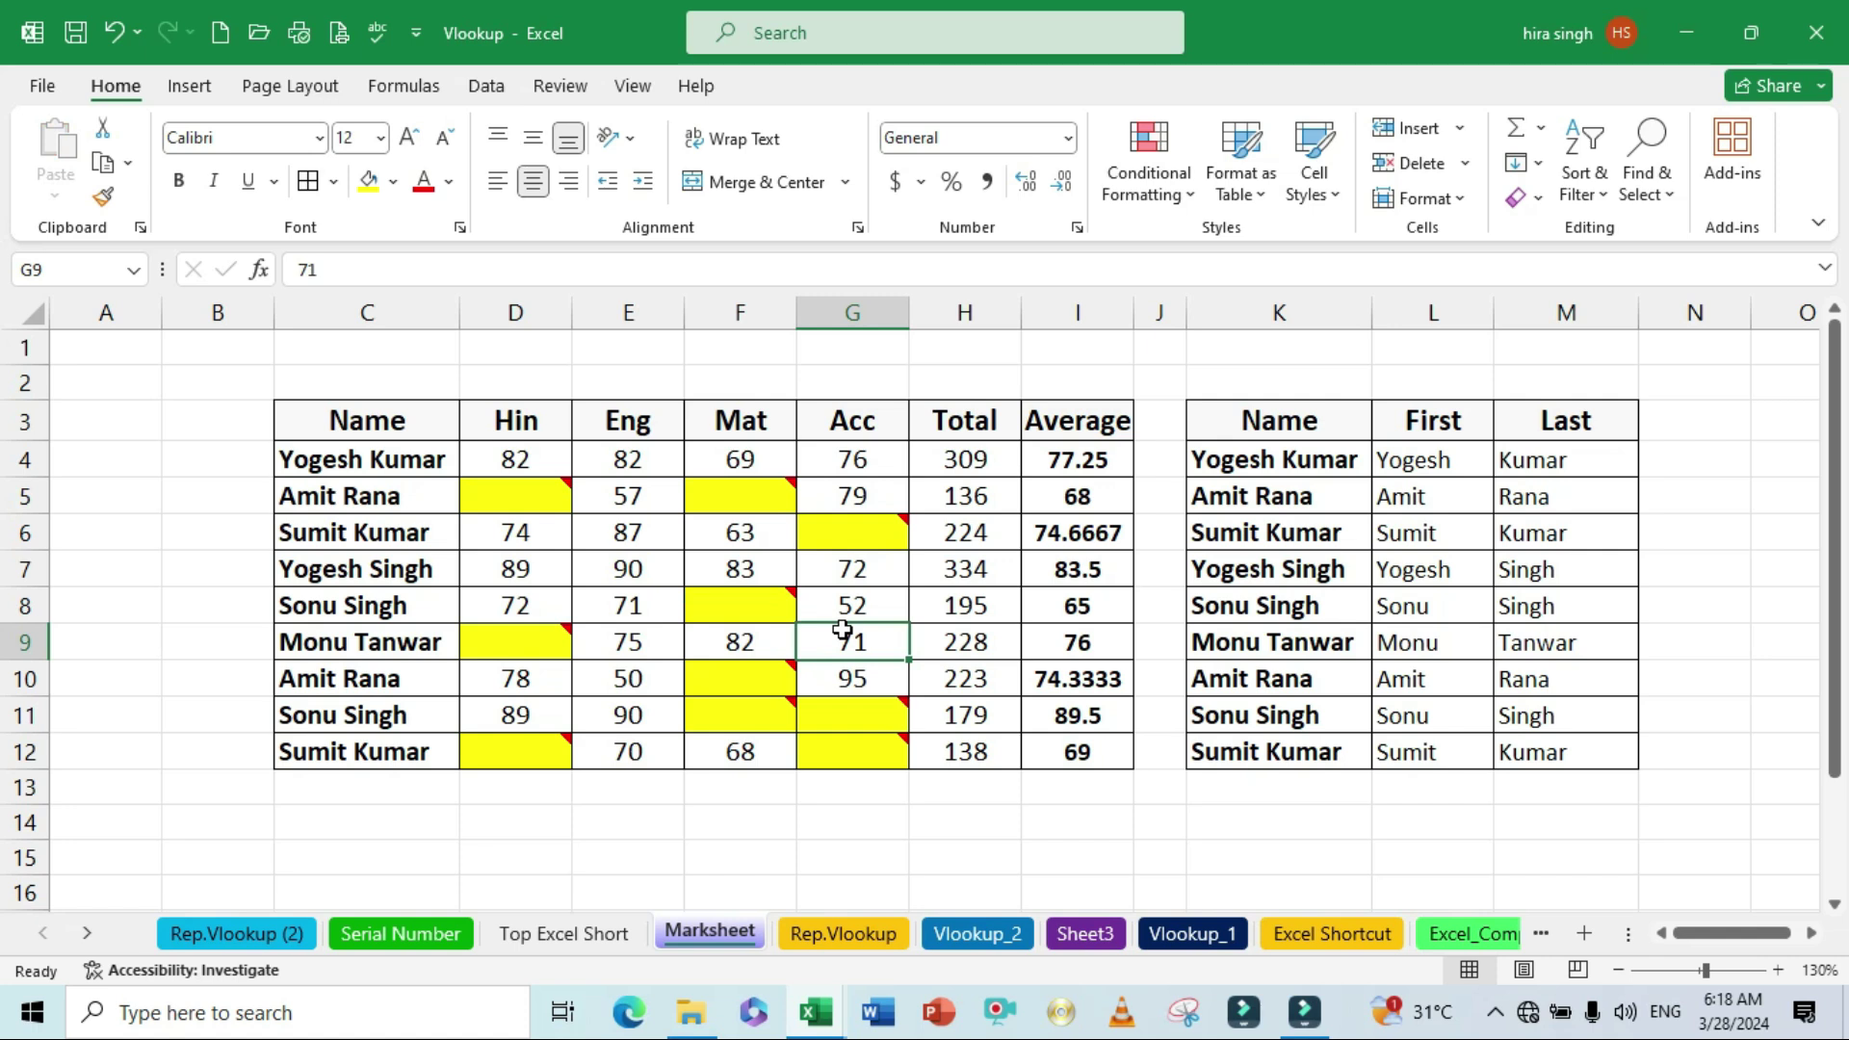
key("ctrl+shift+o")
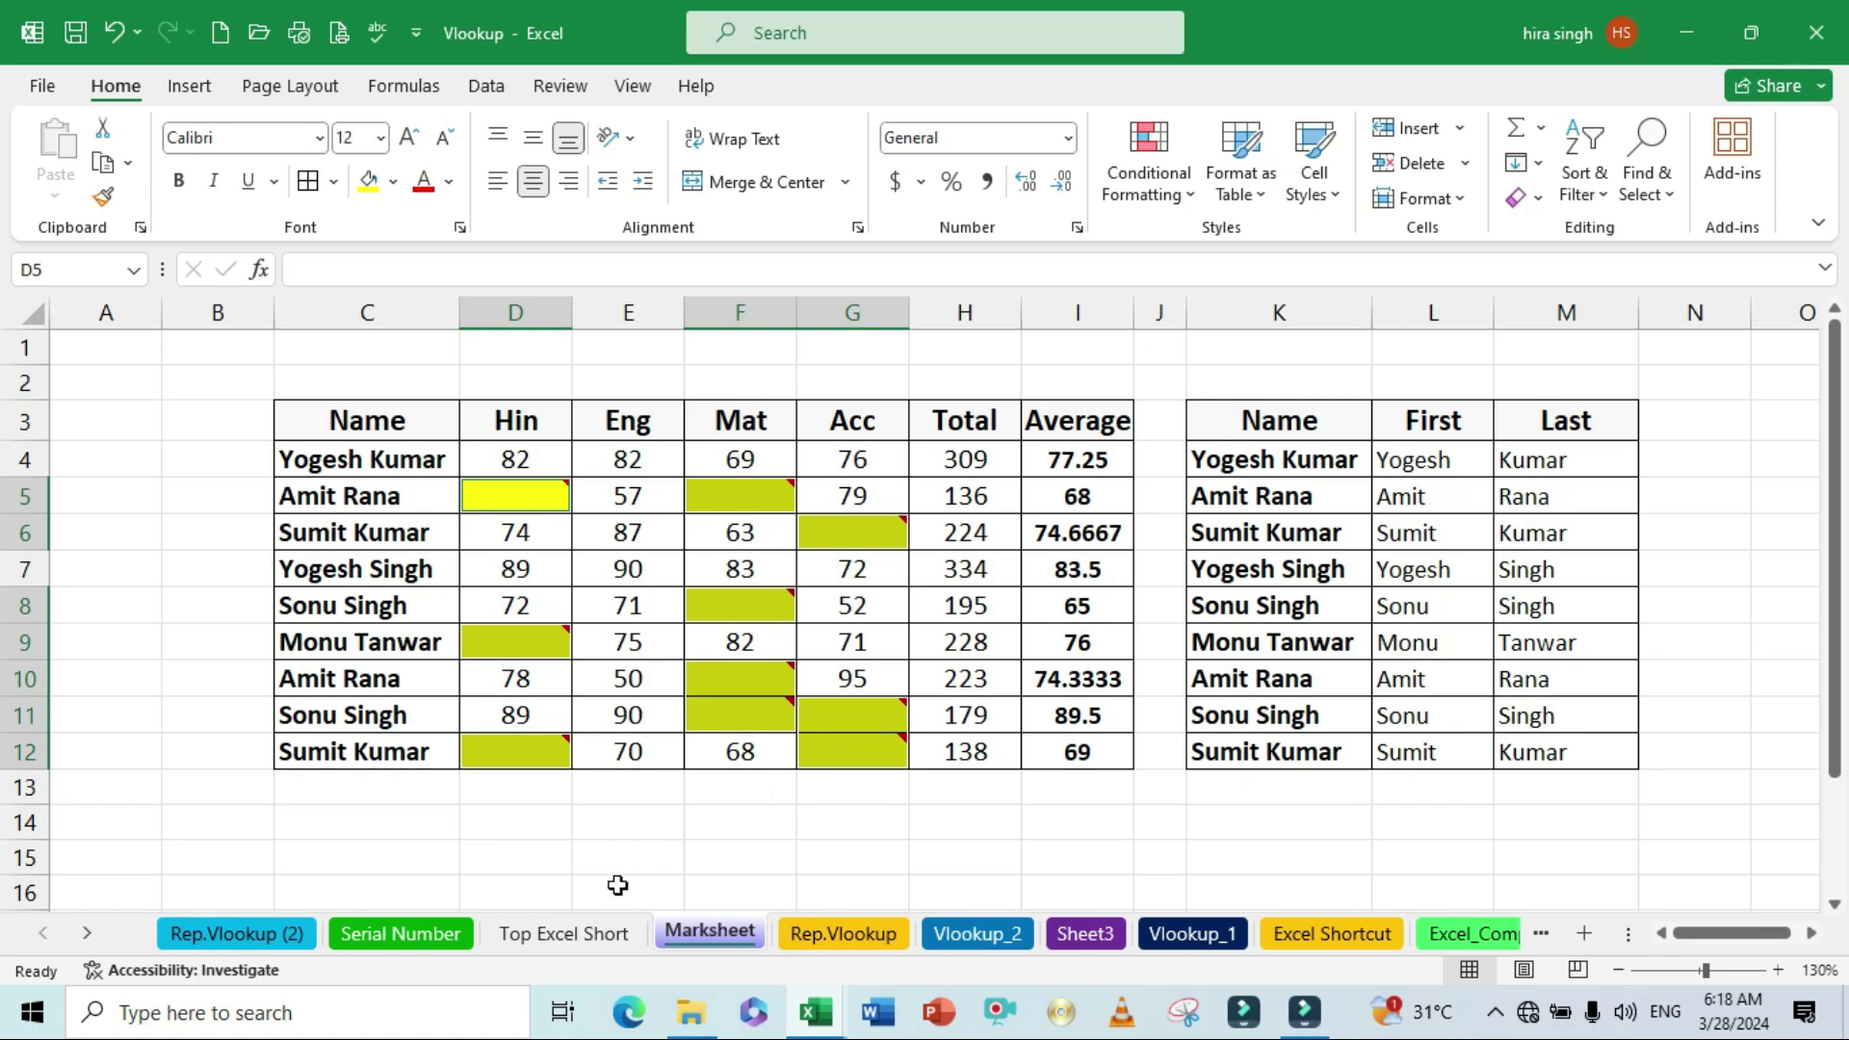
Step: View the delete-all-comments entry in row 7 of the Top Excel Short sheet and return to the Marksheet sheet
left_click(599, 939)
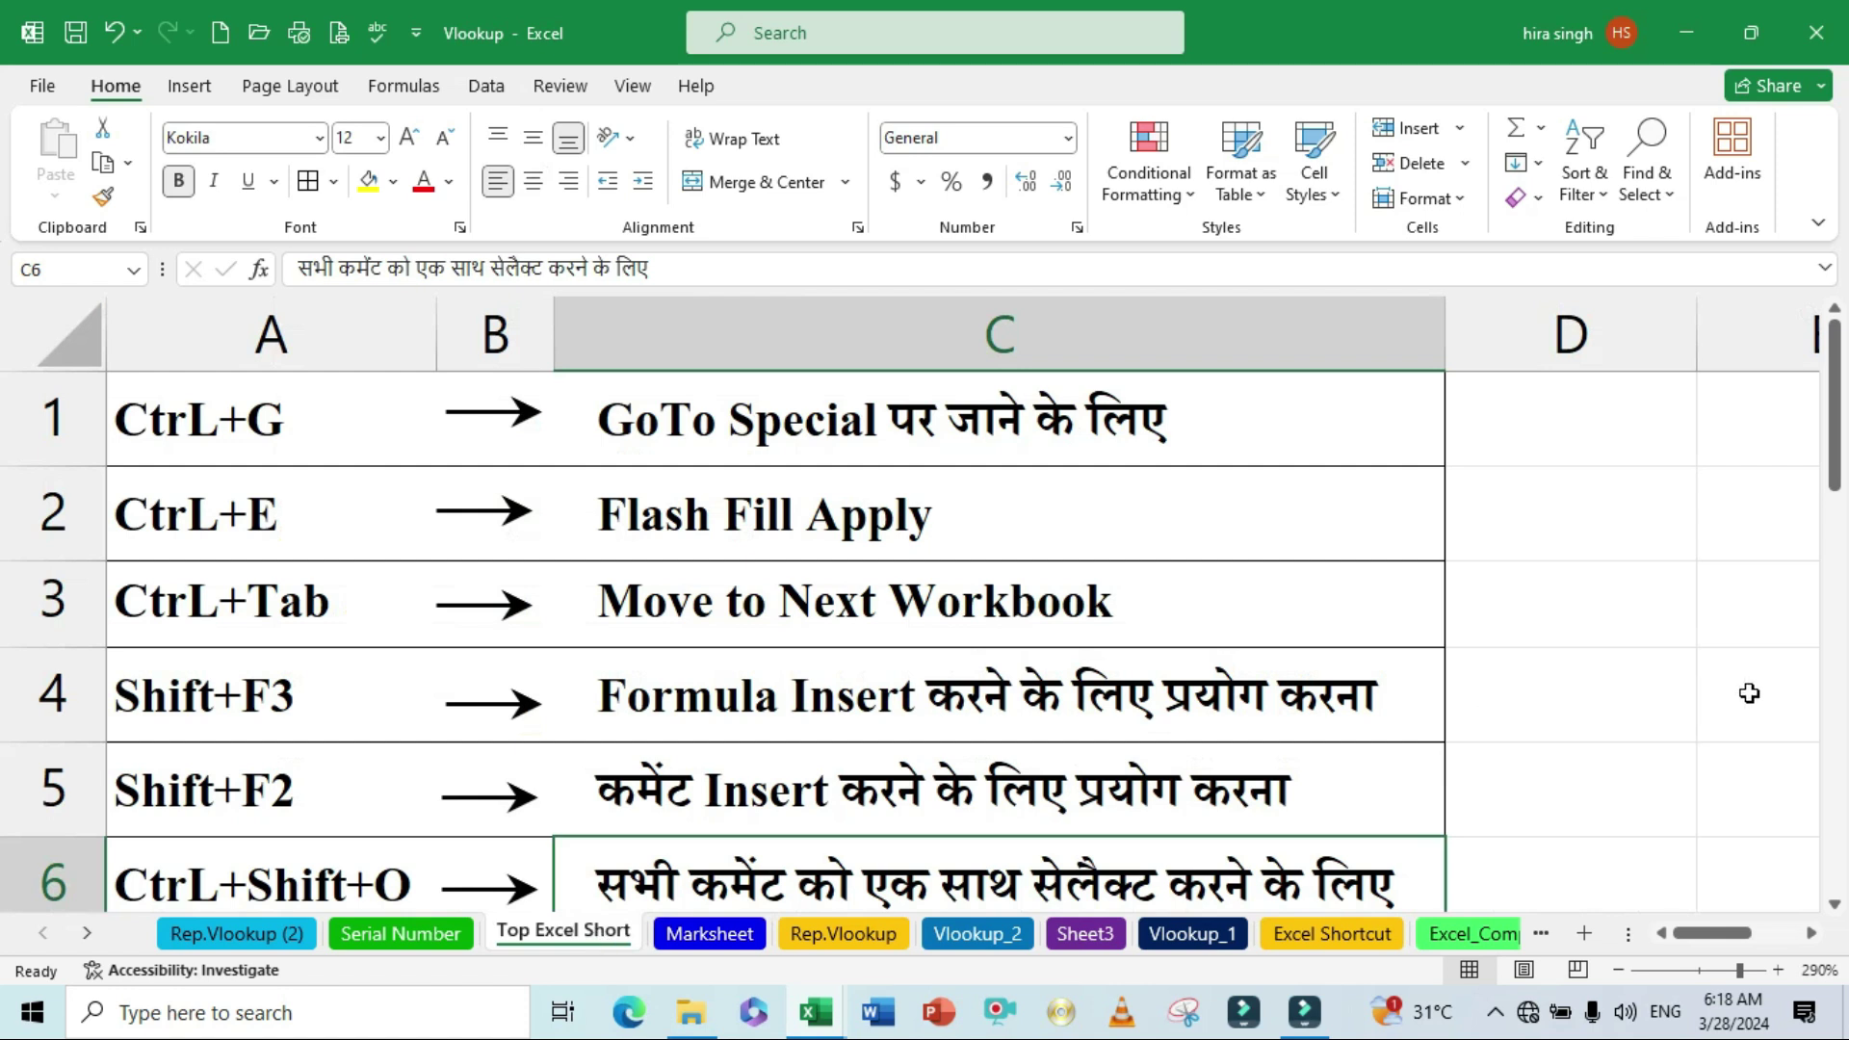
left_click(1835, 905)
left_click(1834, 905)
left_click(1835, 905)
left_click(1835, 905)
left_click(1835, 906)
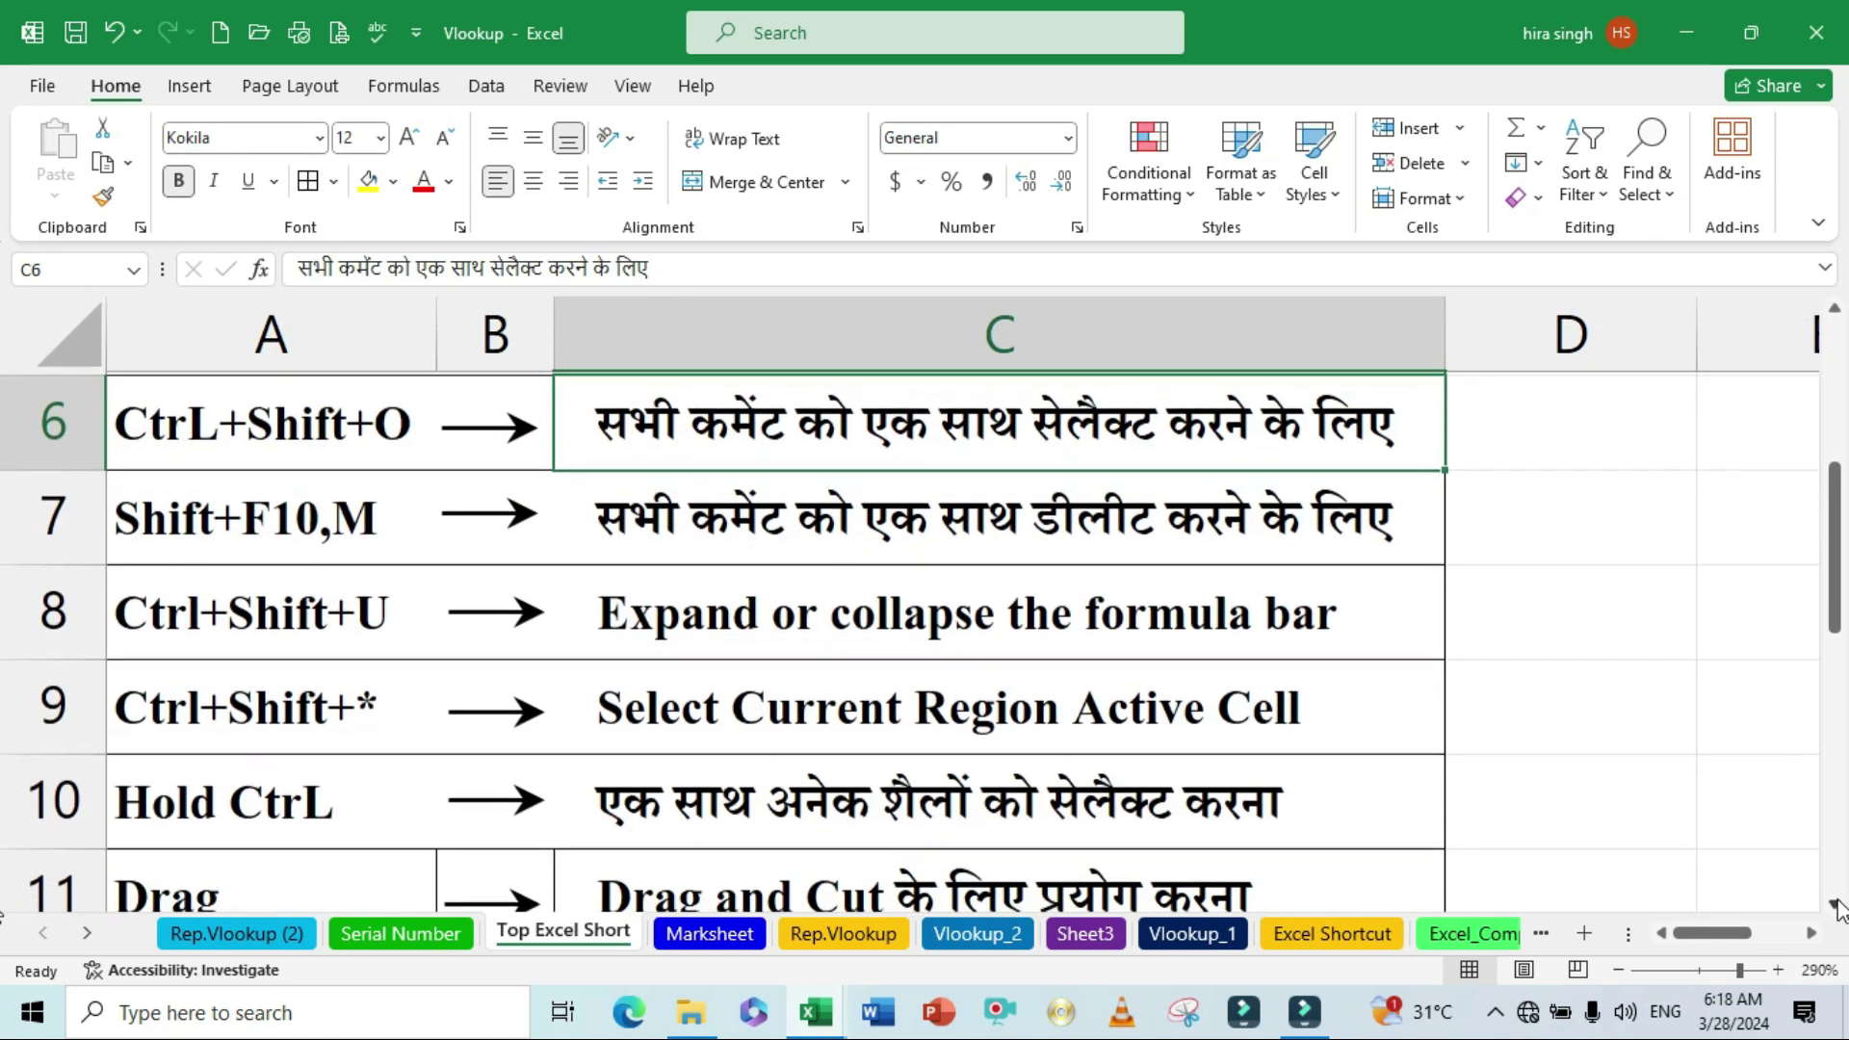
left_click(1835, 906)
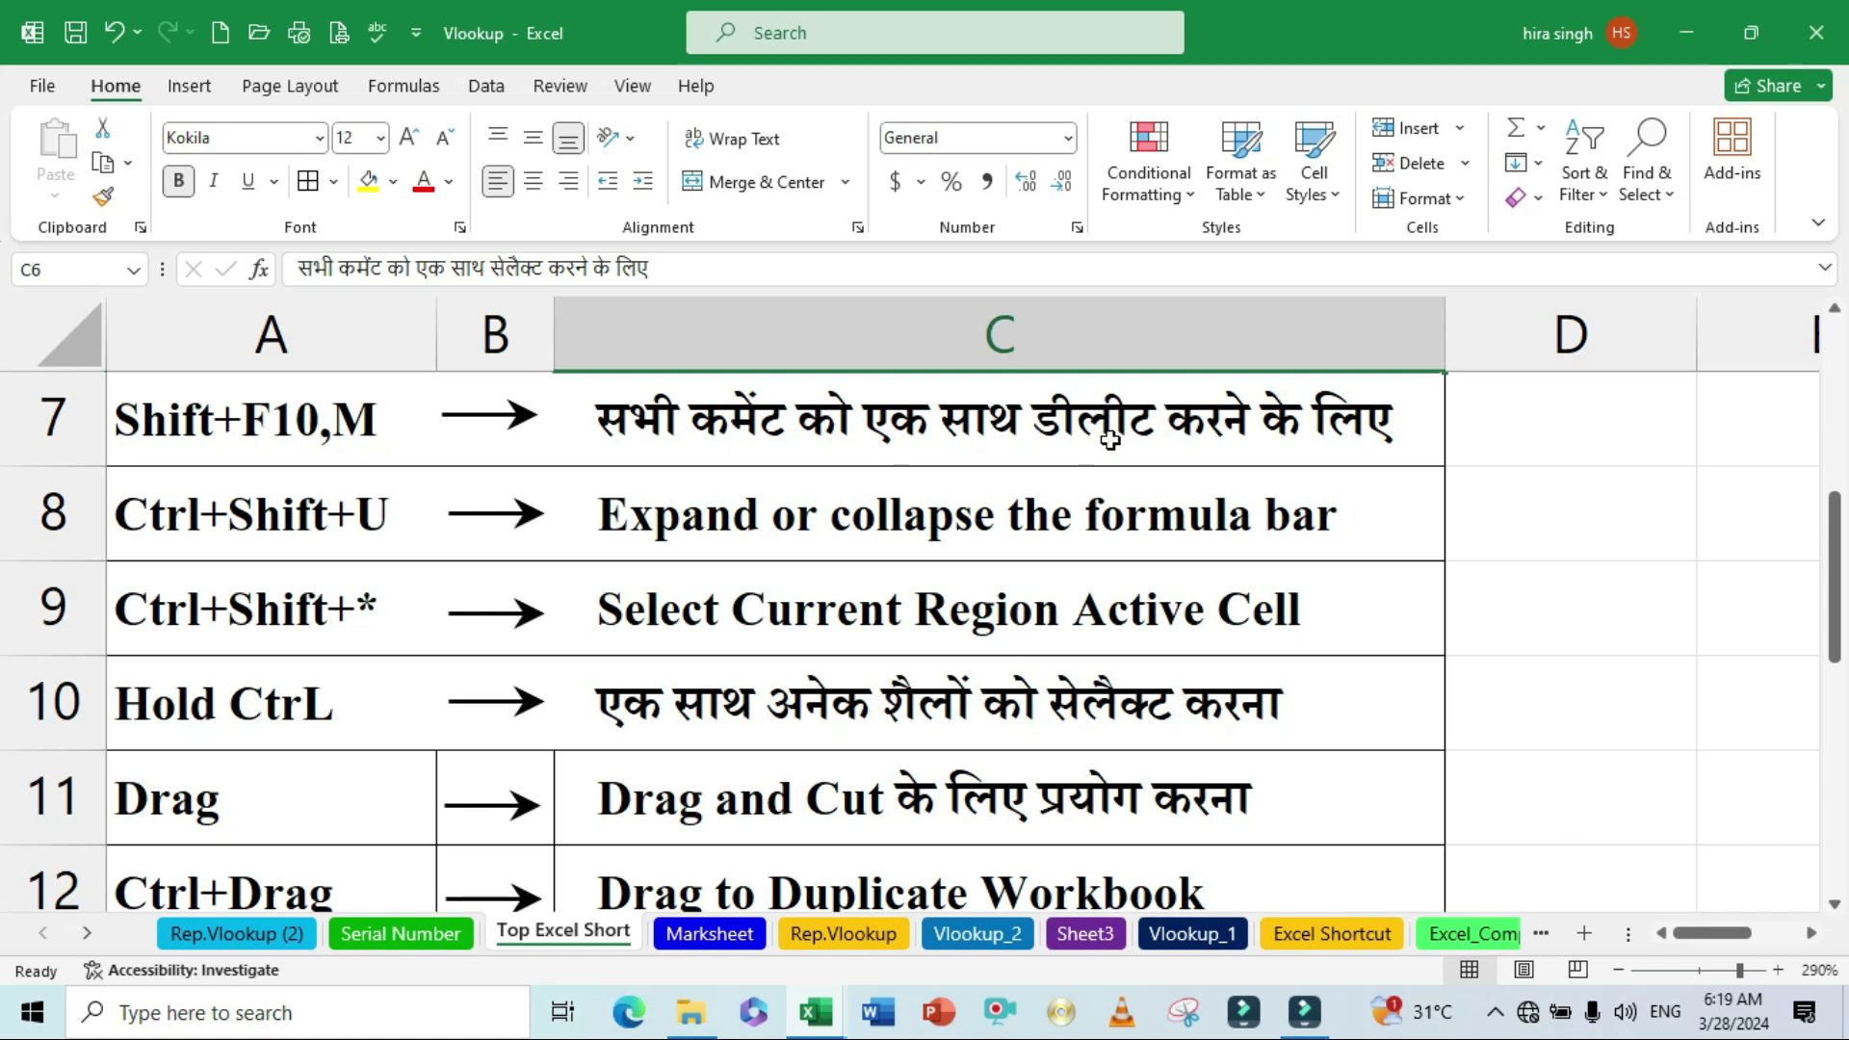
left_click(717, 934)
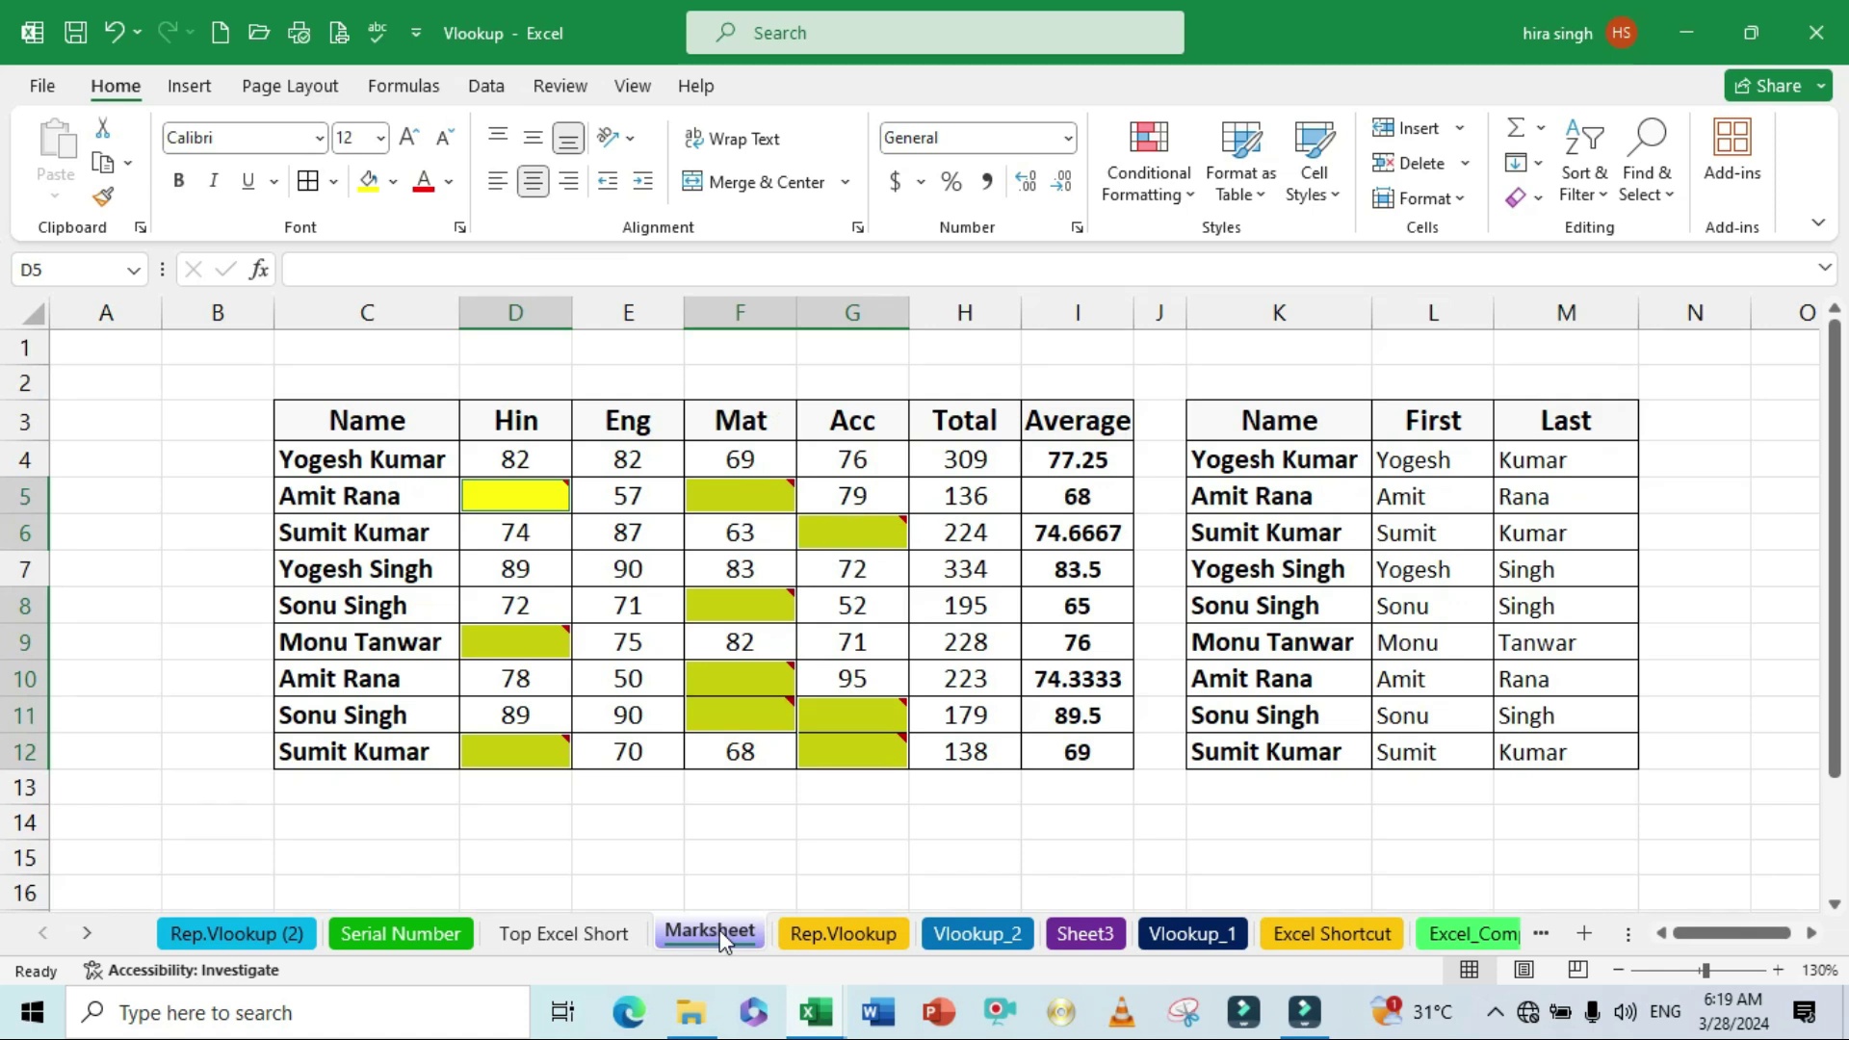